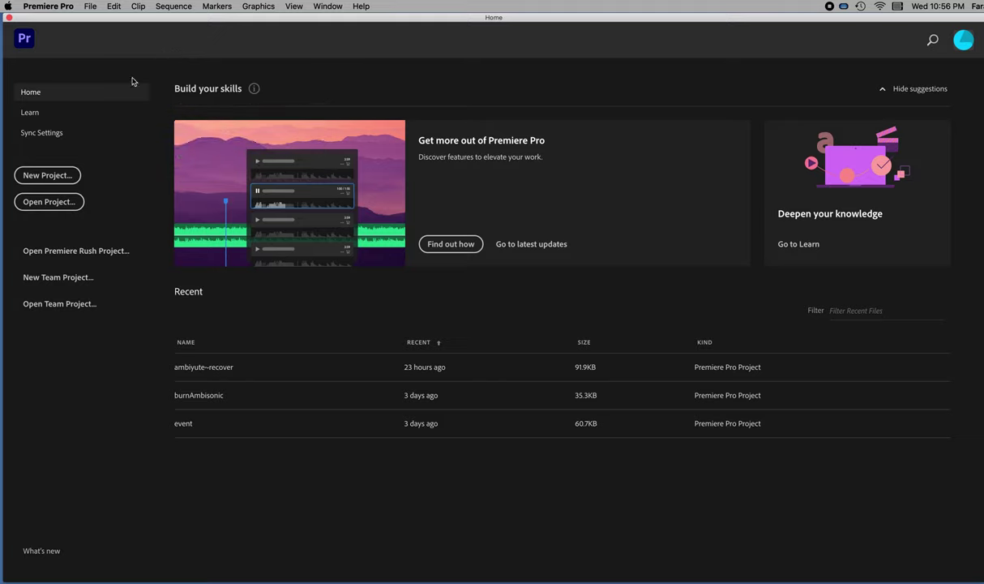
# Create a new project named newpro in the Burn area folder and enlarge its window to fill the screen
pyautogui.click(47, 175)
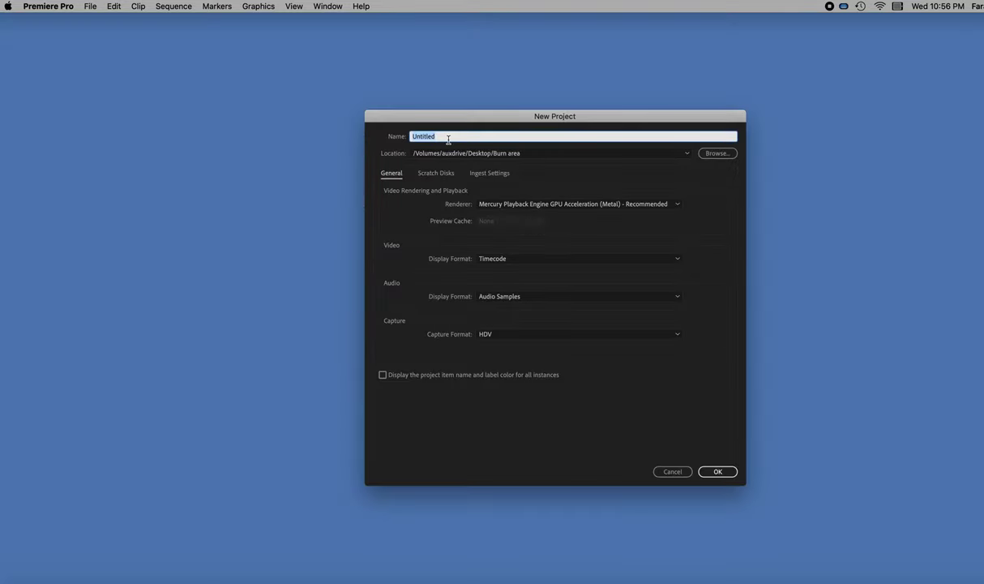
pyautogui.write('newpro')
pyautogui.click(718, 471)
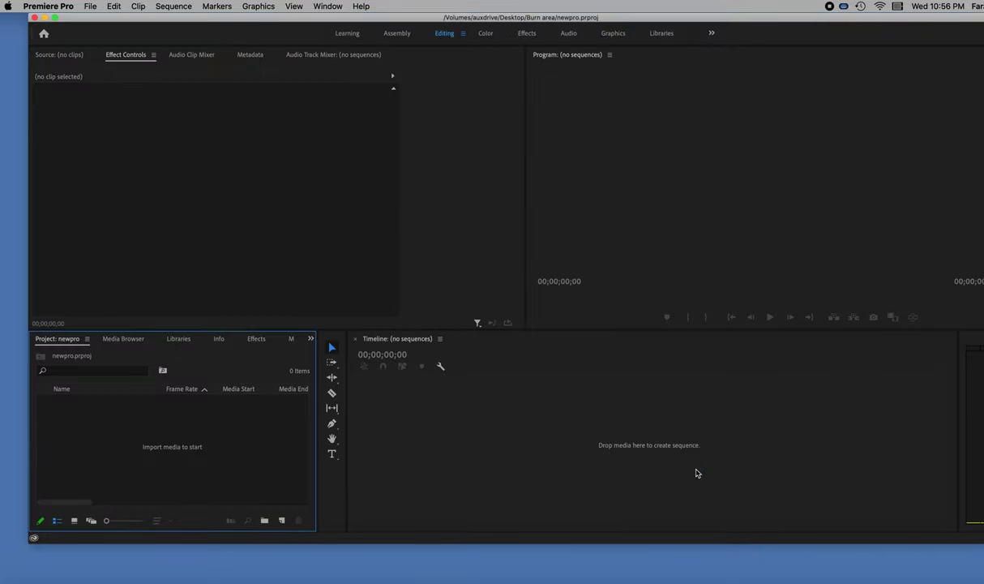
pyautogui.doubleClick(363, 18)
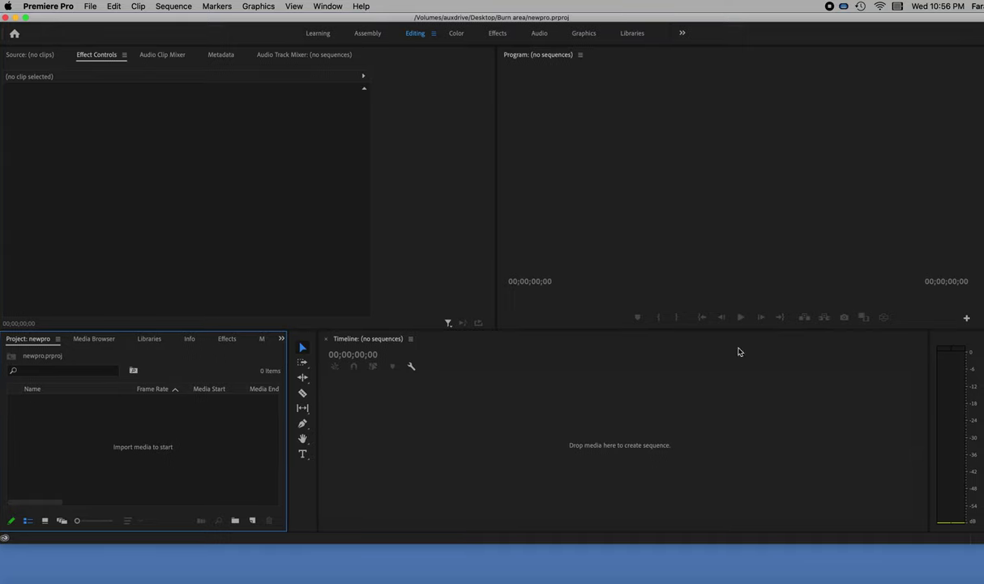
pyautogui.moveTo(979, 546); pyautogui.dragTo(977, 580)
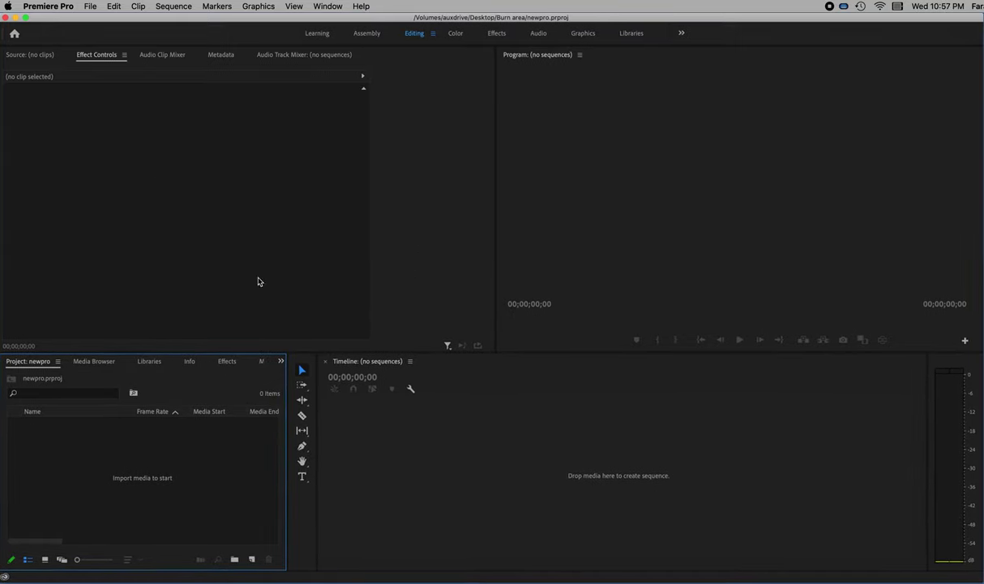
# Import the files from VID_20200919_134547_00_050.insv through VID_20200919_132251_10_040.insv into the project
pyautogui.click(91, 6)
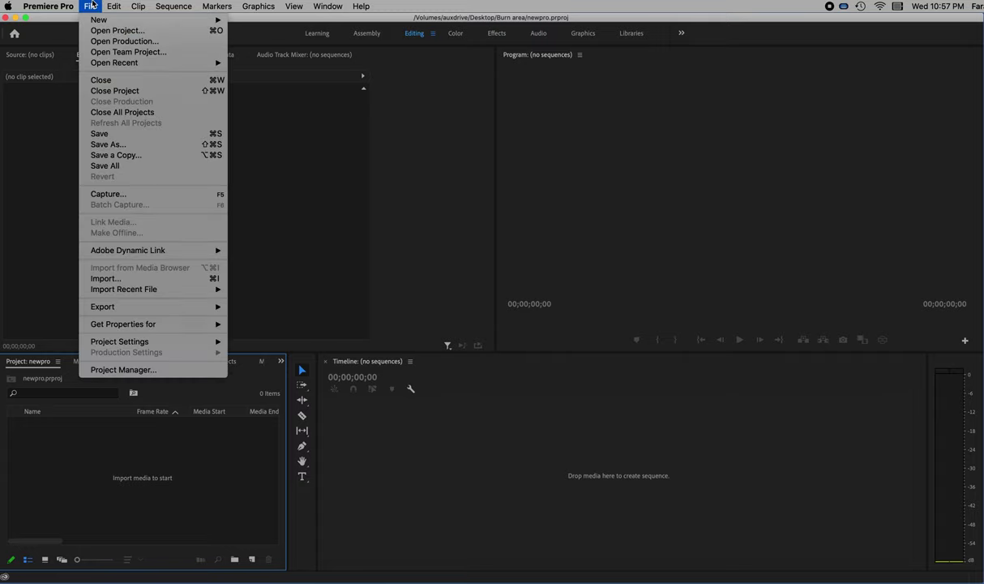
pyautogui.click(115, 279)
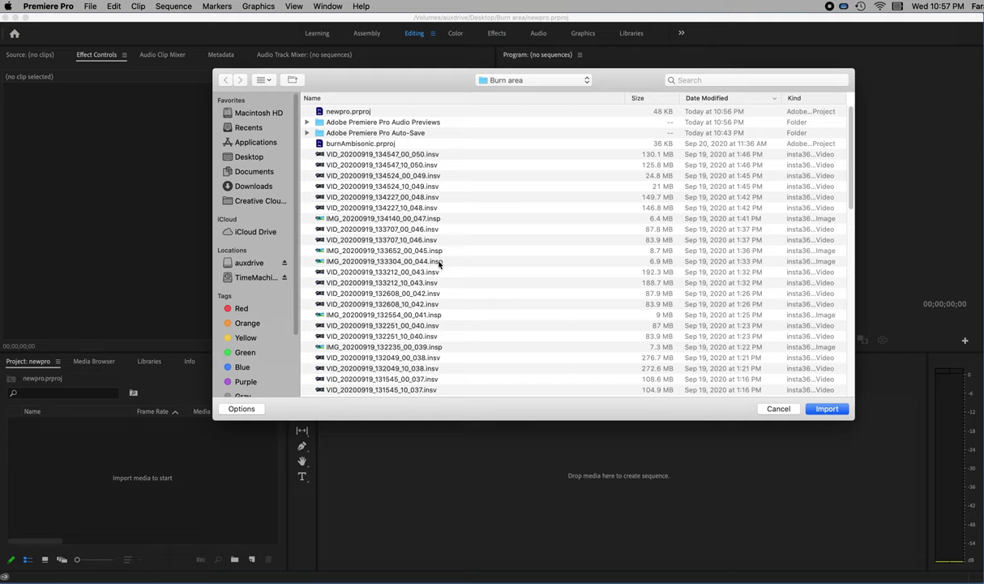
pyautogui.click(376, 155)
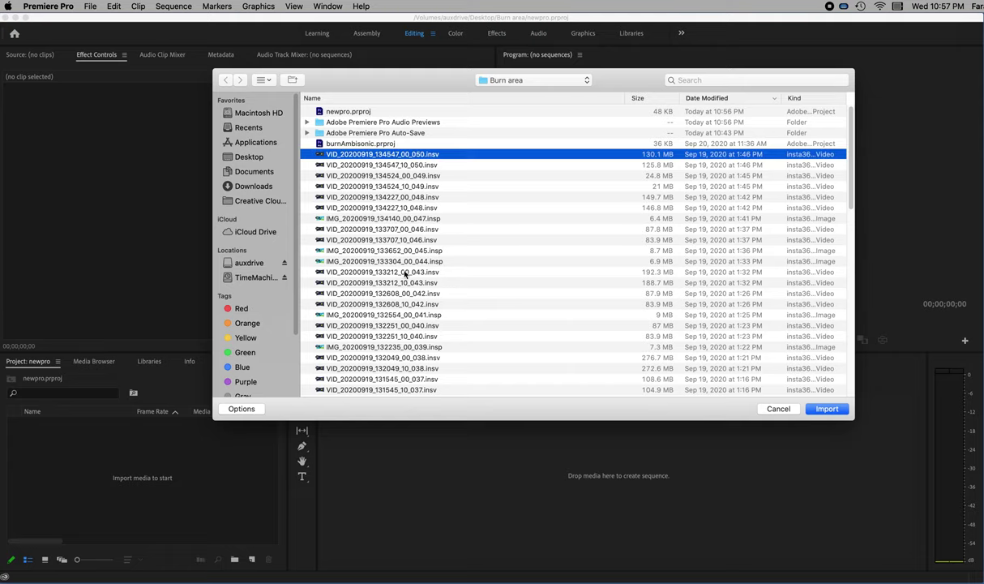
pyautogui.keyDown('shift'); pyautogui.click(371, 338); pyautogui.keyUp('shift')
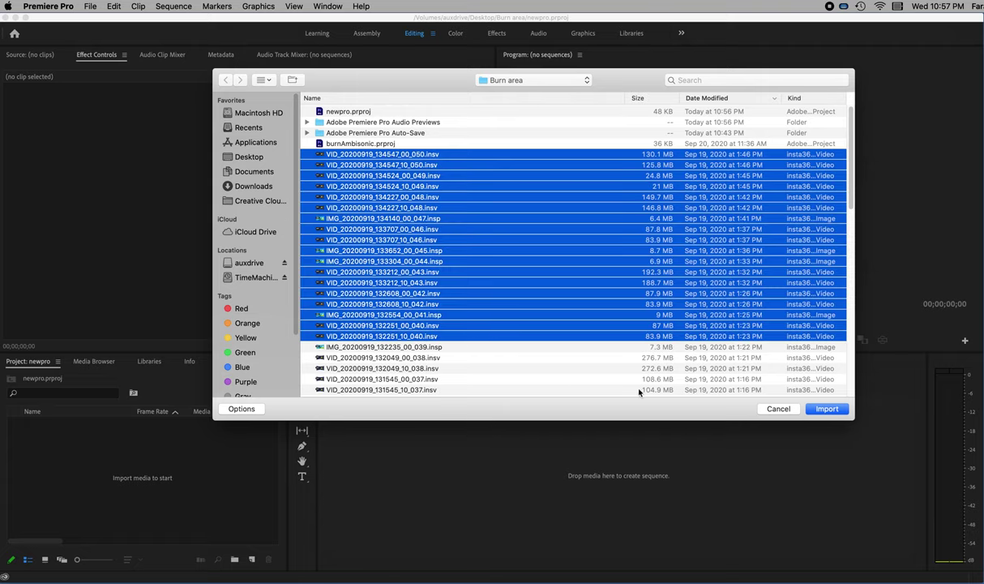
pyautogui.click(827, 409)
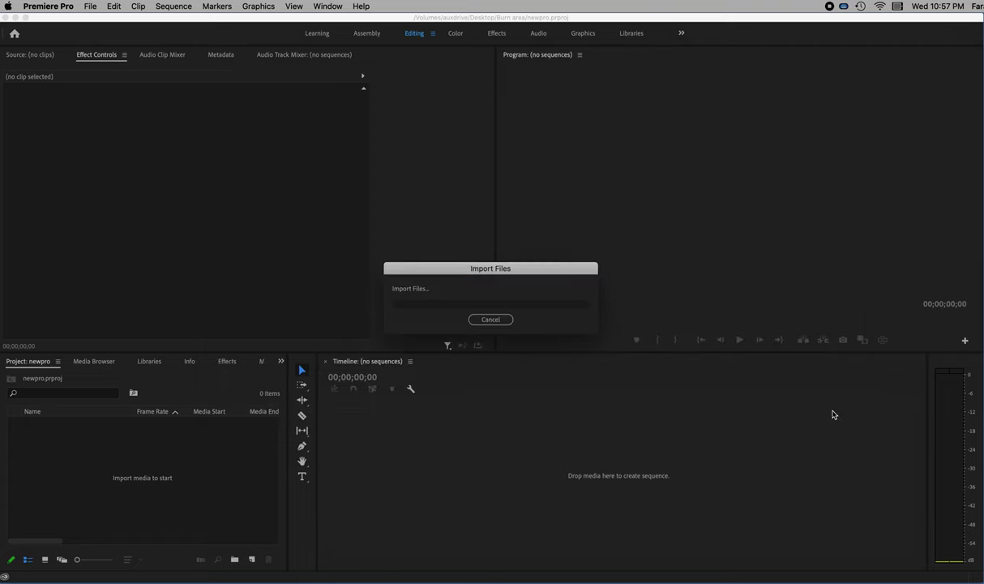
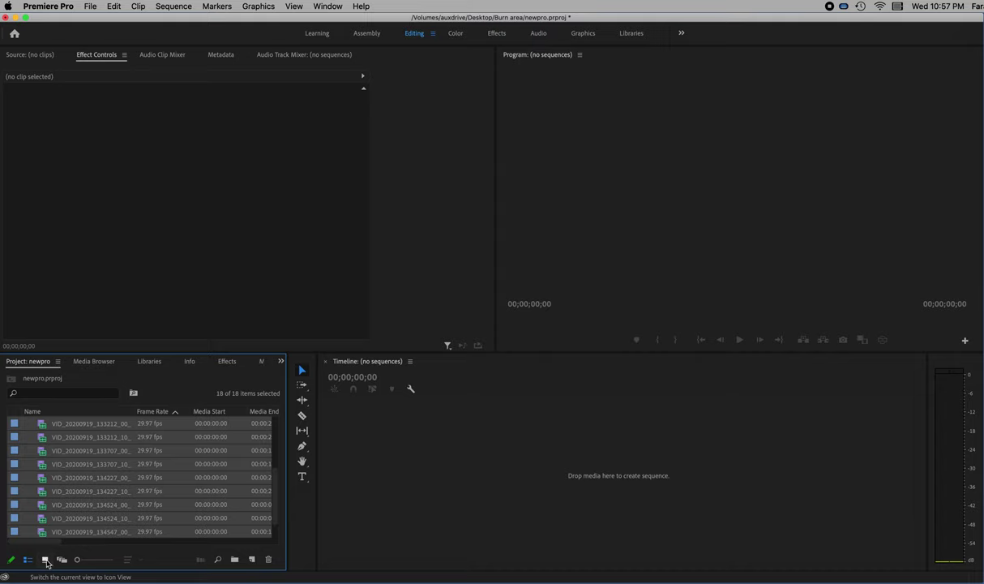
# Compare the imported items in list view and icon view, finishing with their thumbnails displayed
pyautogui.click(45, 560)
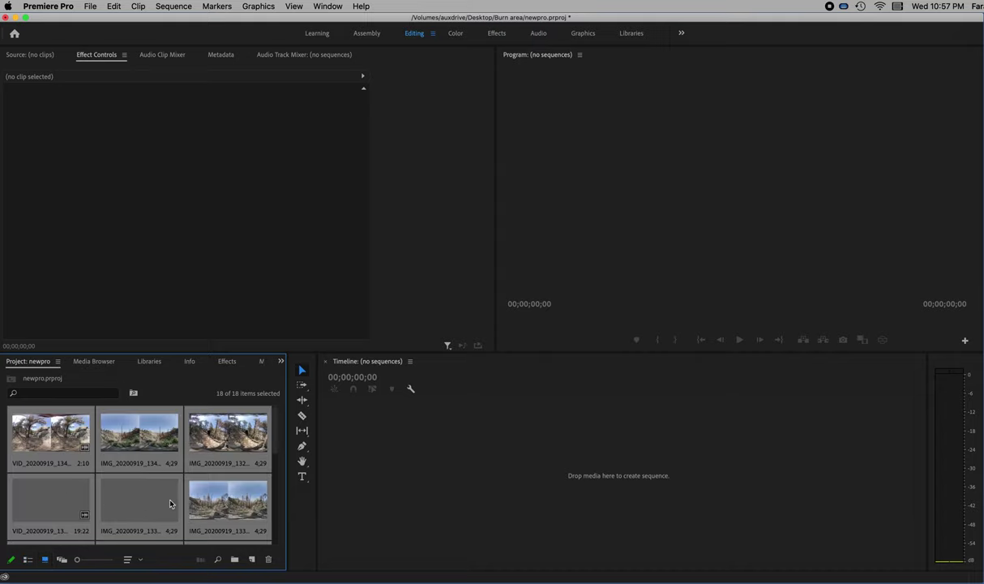
pyautogui.click(31, 559)
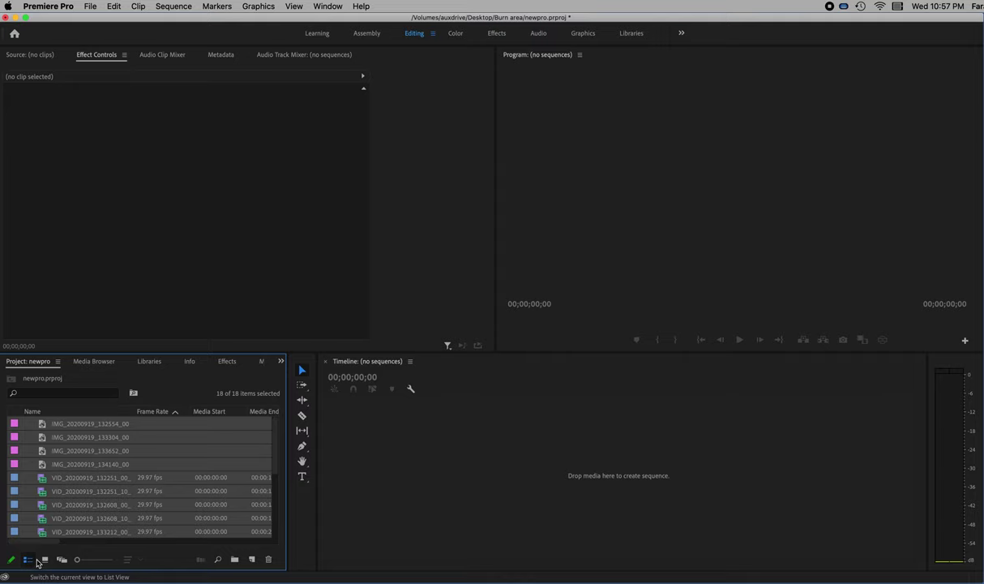
pyautogui.click(43, 559)
pyautogui.click(28, 559)
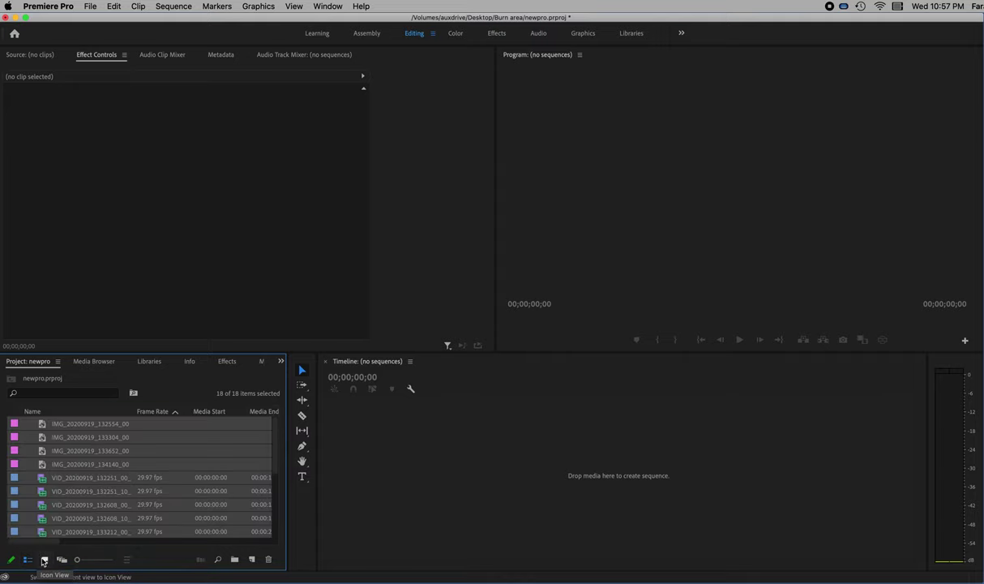
pyautogui.click(44, 559)
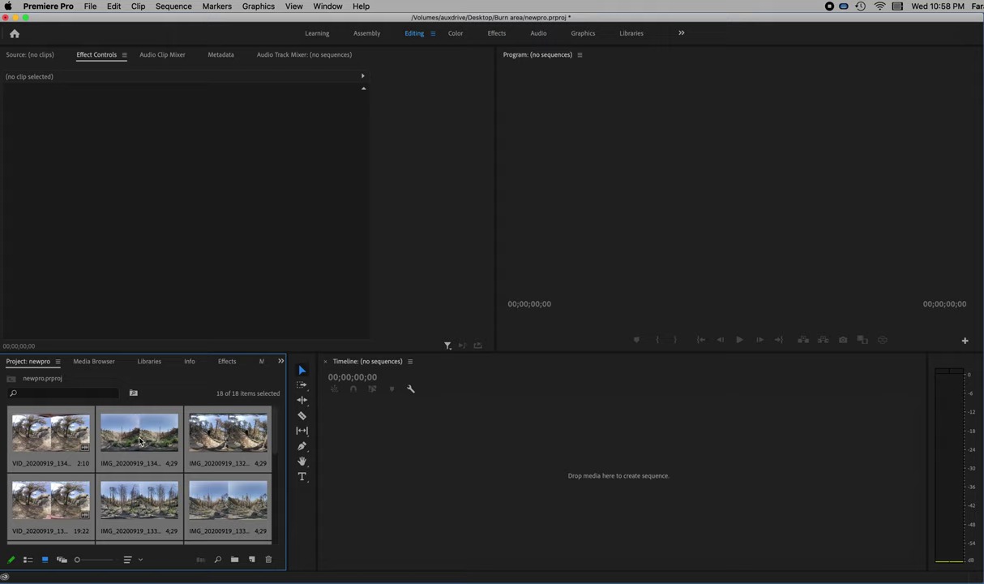
# Try building a sequence by placing all the imported items in the empty timeline, and undo the placement
pyautogui.moveTo(119, 417); pyautogui.dragTo(397, 459)
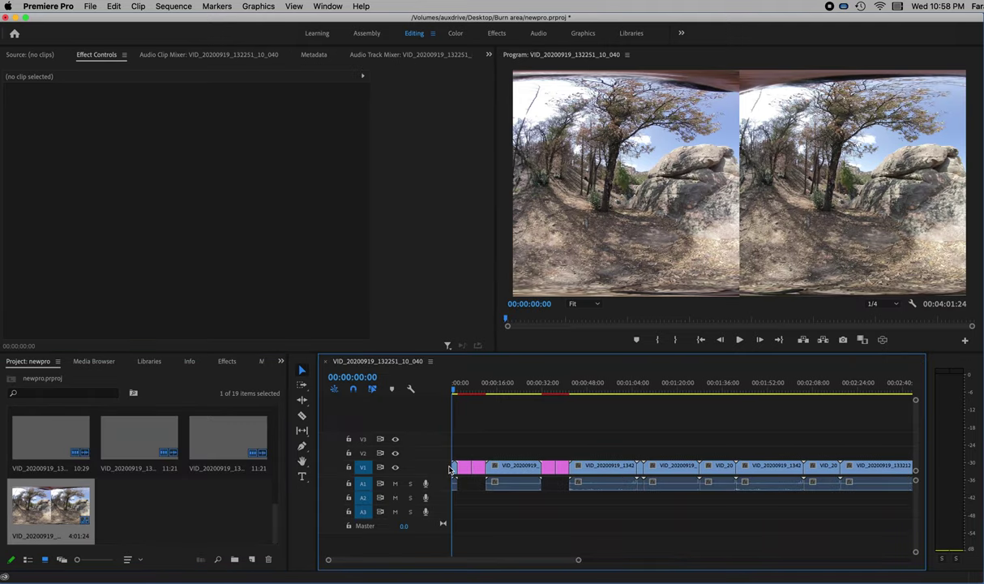
pyautogui.press('super+z')
pyautogui.click(228, 438)
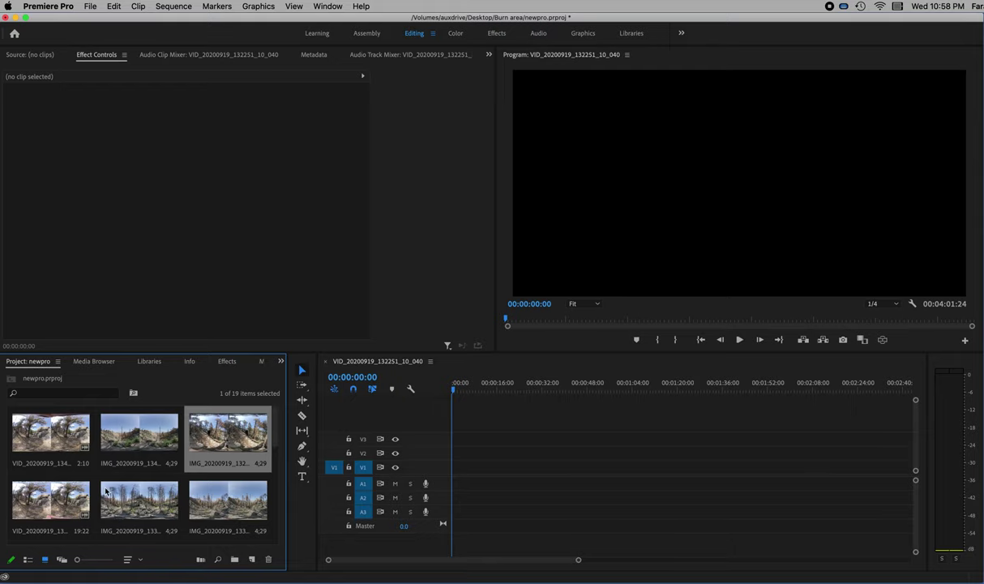
# Return the project items to list view and create a sequence from the VR Stereoscopic 29.97 preset "2048x2048 - Ambisonics"
pyautogui.click(27, 558)
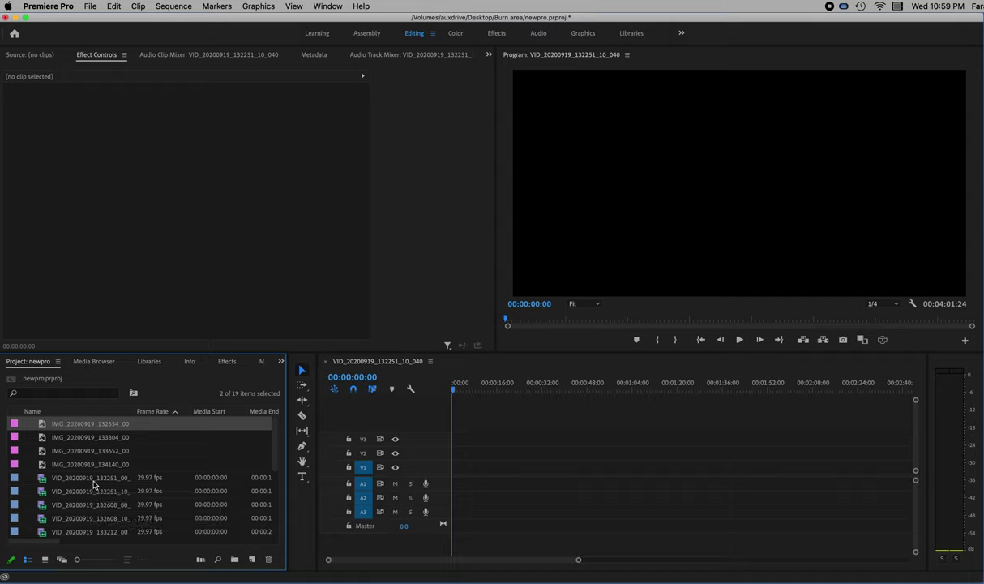
pyautogui.click(179, 6)
pyautogui.moveTo(89, 7)
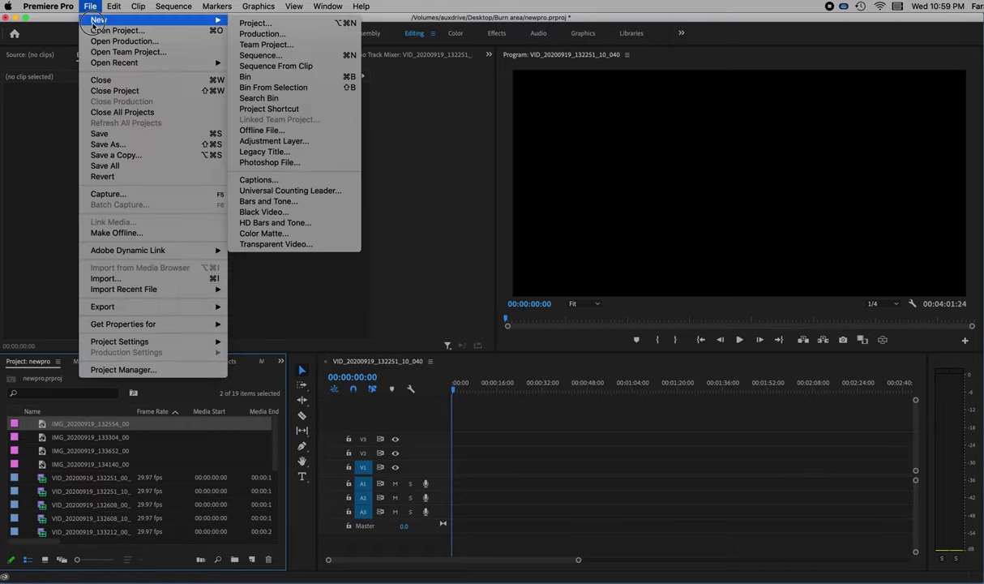
pyautogui.click(261, 55)
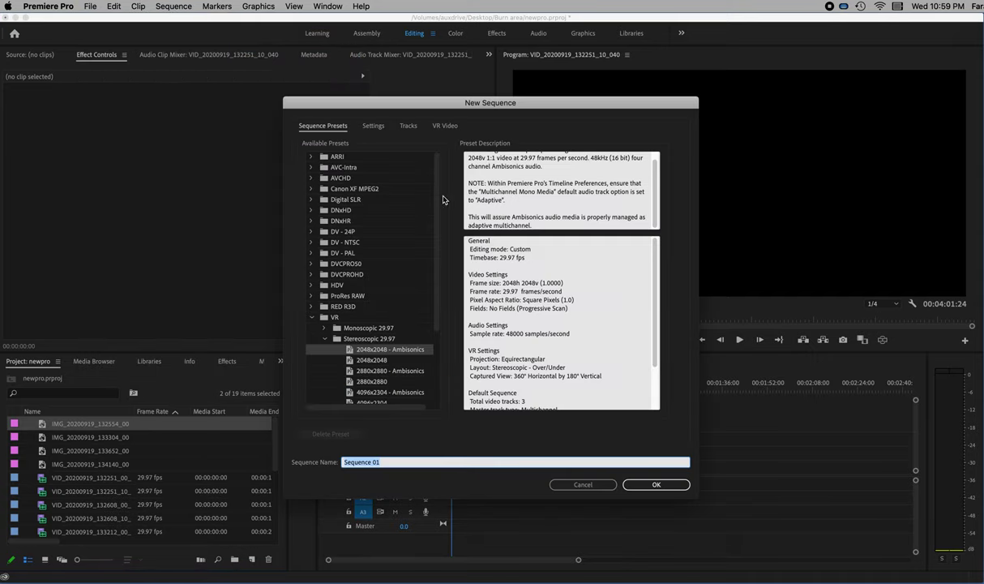
pyautogui.click(311, 317)
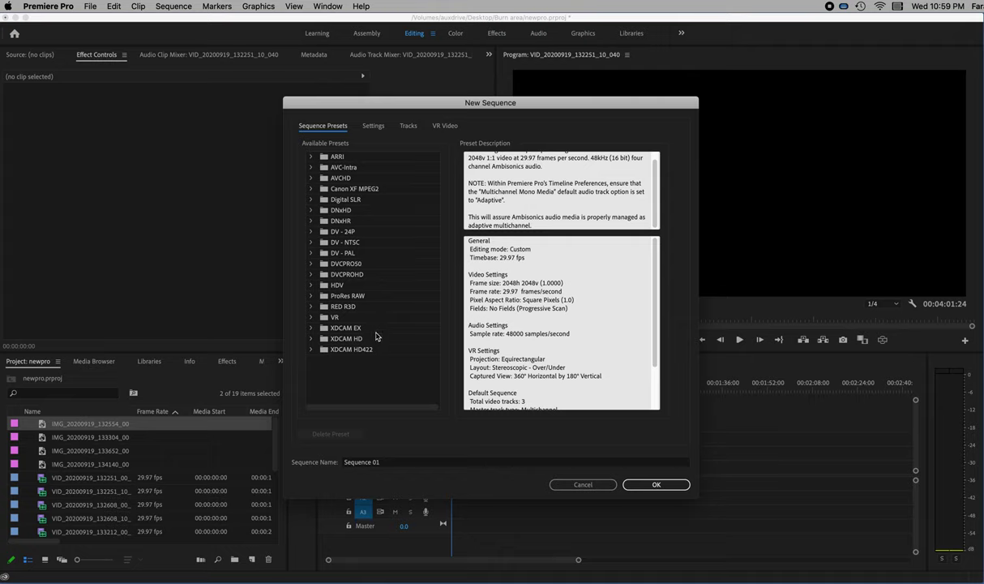
pyautogui.click(322, 319)
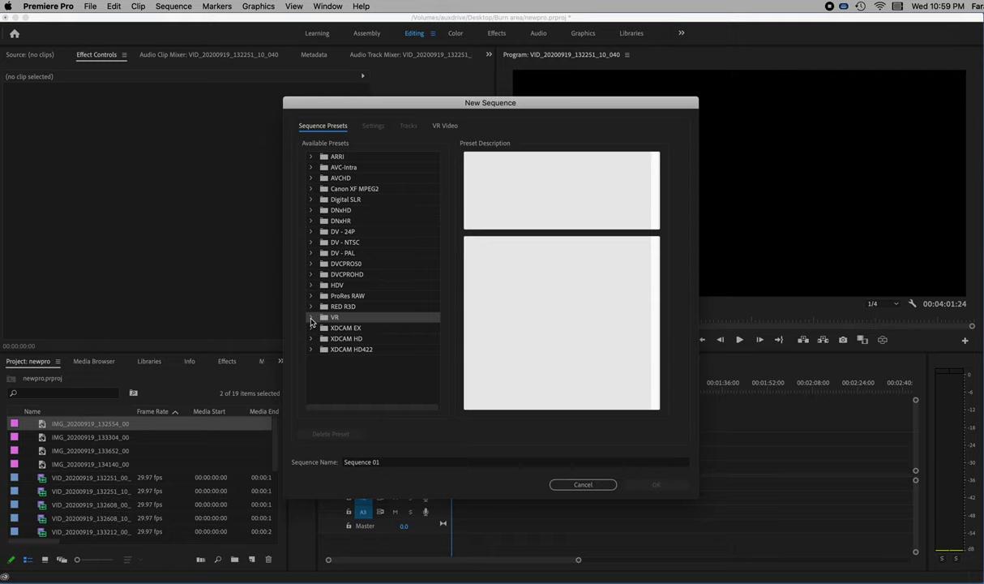
pyautogui.click(311, 318)
pyautogui.click(324, 328)
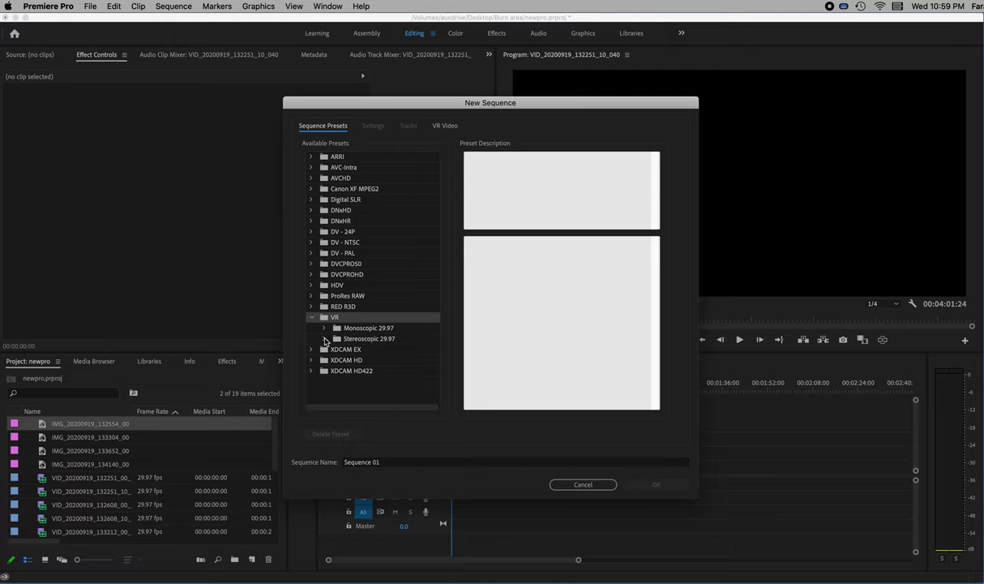
pyautogui.click(366, 340)
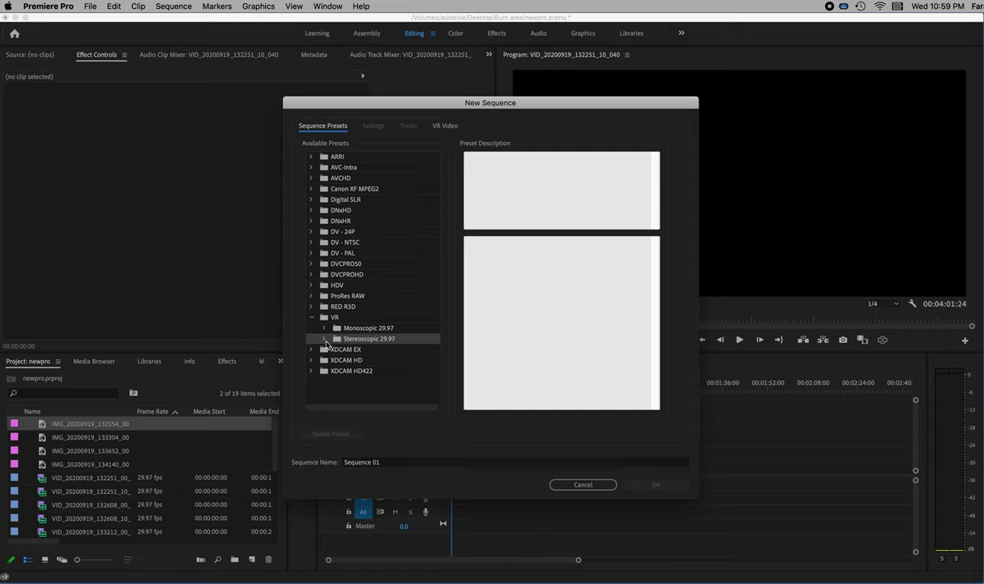
pyautogui.click(325, 340)
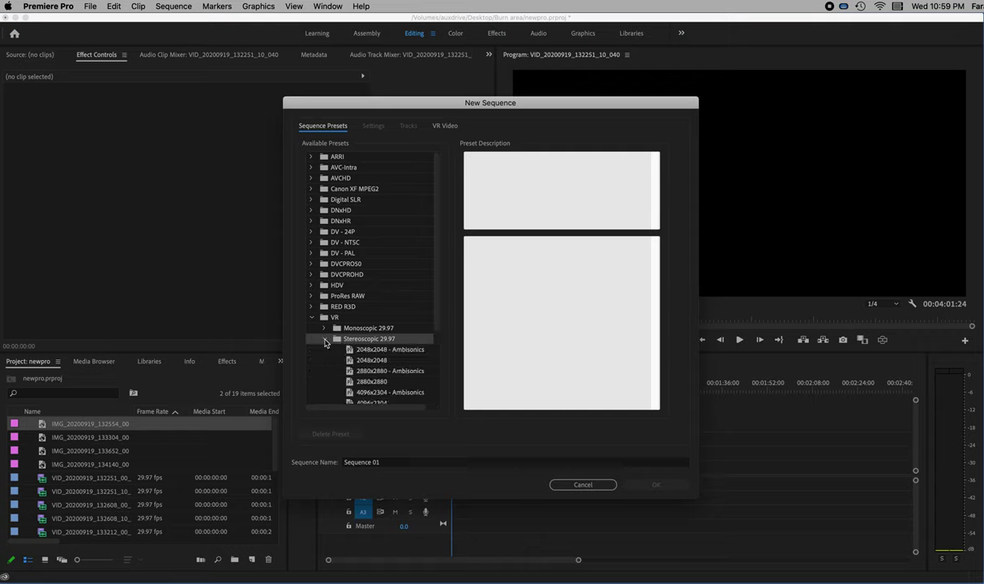
pyautogui.click(368, 351)
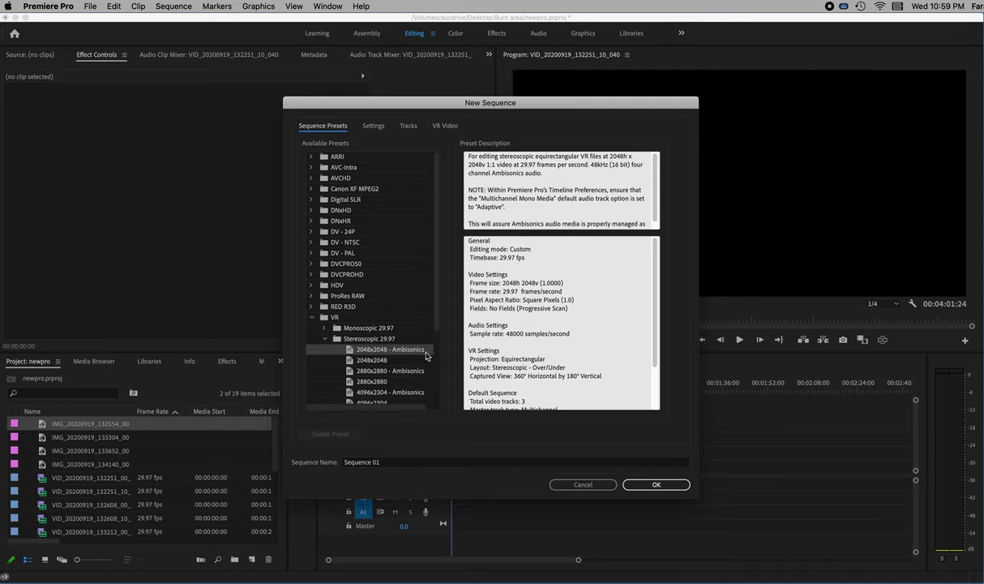
pyautogui.click(656, 485)
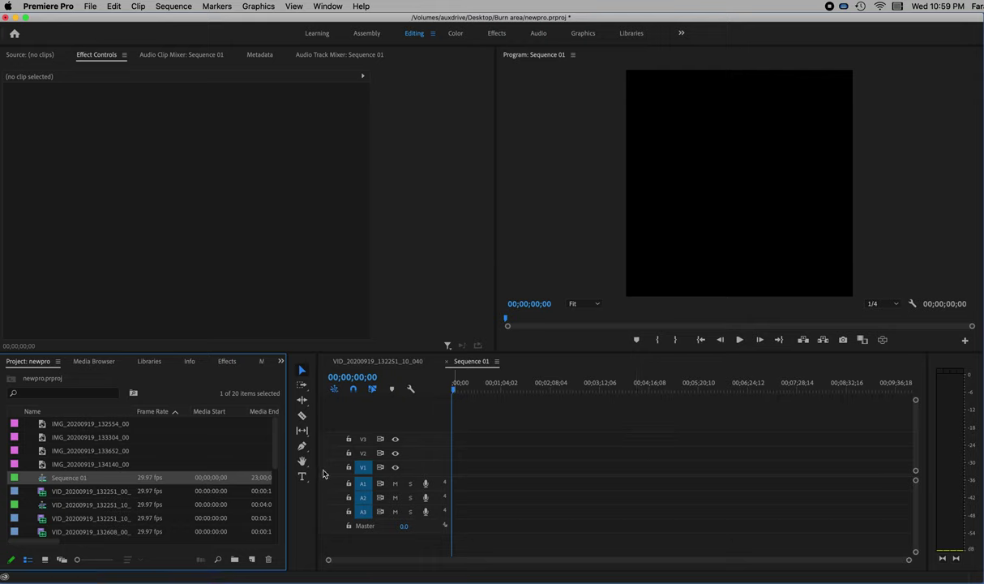
# Set the frame size of Sequence 01 to 5760 horizontal by 2880 vertical to match the VID_20200919_132251_00_040.insv clip
pyautogui.click(97, 492)
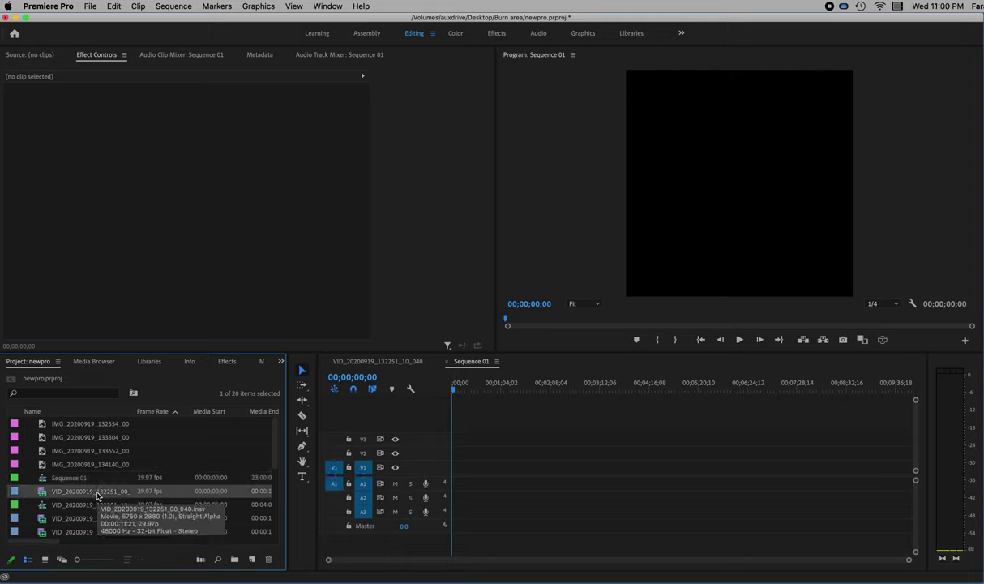
pyautogui.click(453, 356)
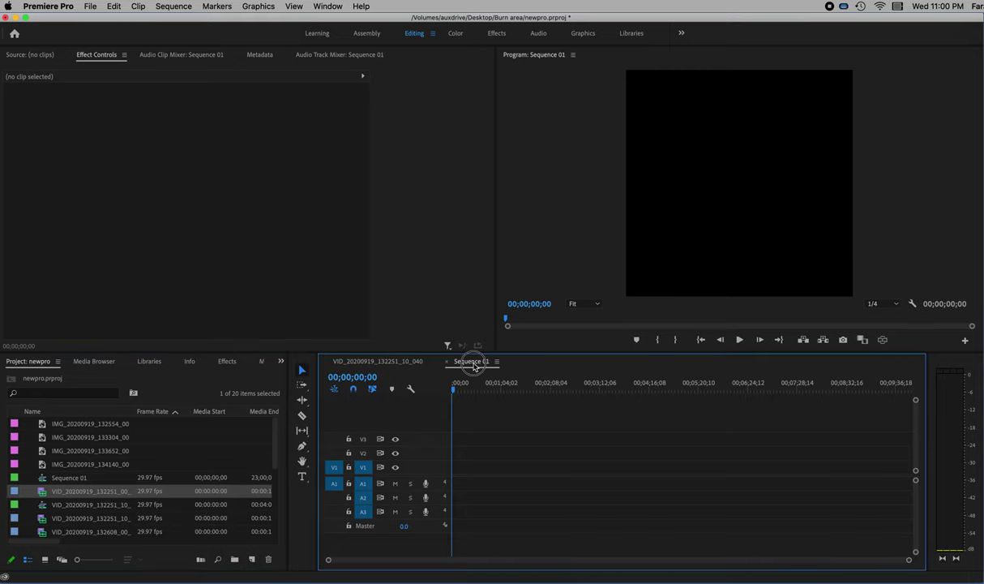
pyautogui.click(173, 6)
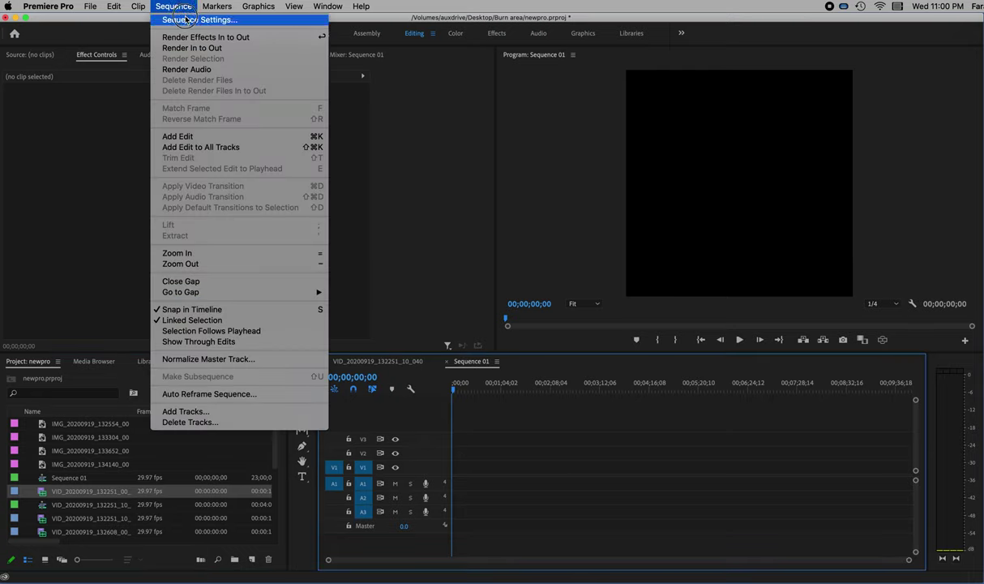
pyautogui.click(185, 20)
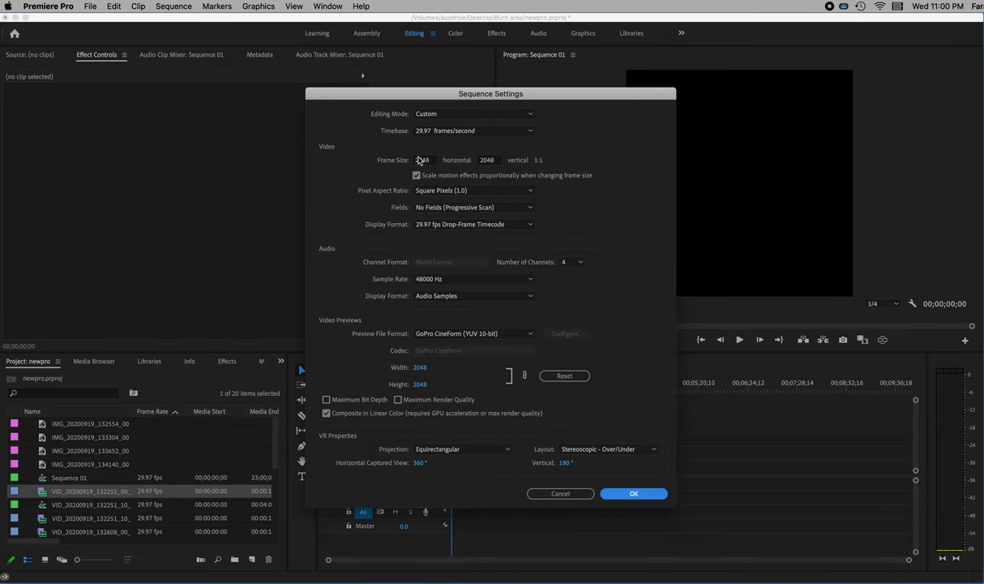
pyautogui.click(421, 160)
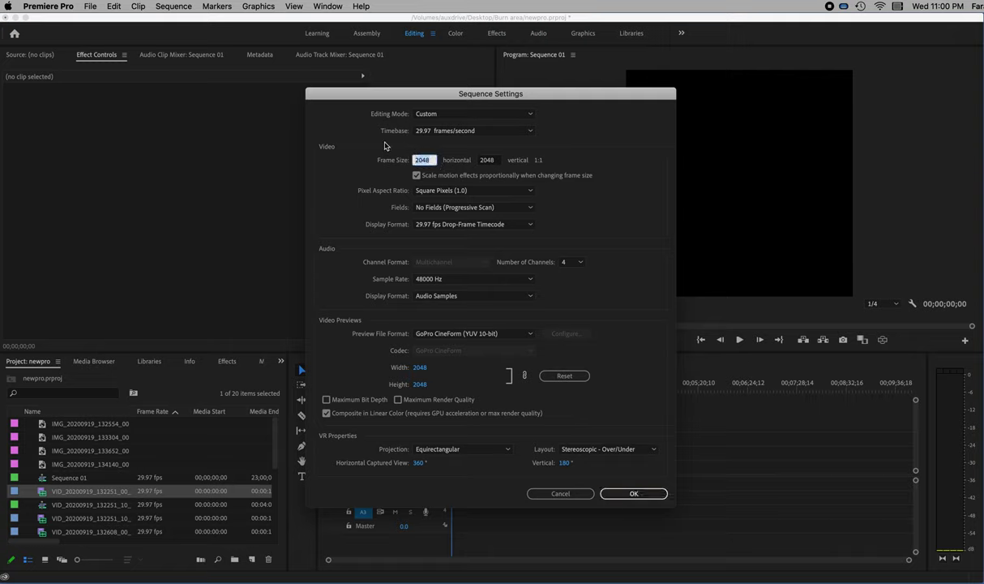
pyautogui.write('5760')
pyautogui.click(485, 159)
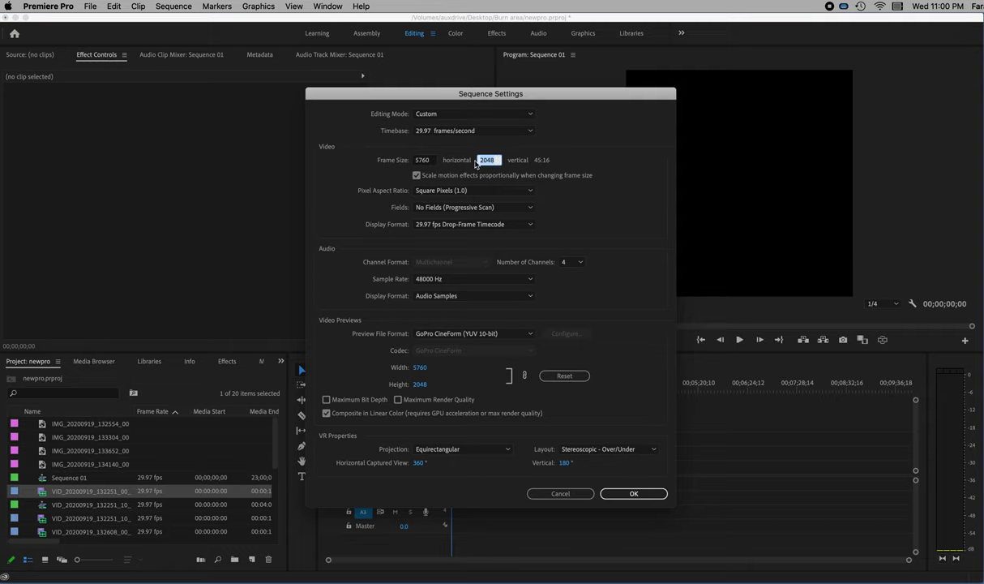
pyautogui.write('2880')
pyautogui.press('Tab')
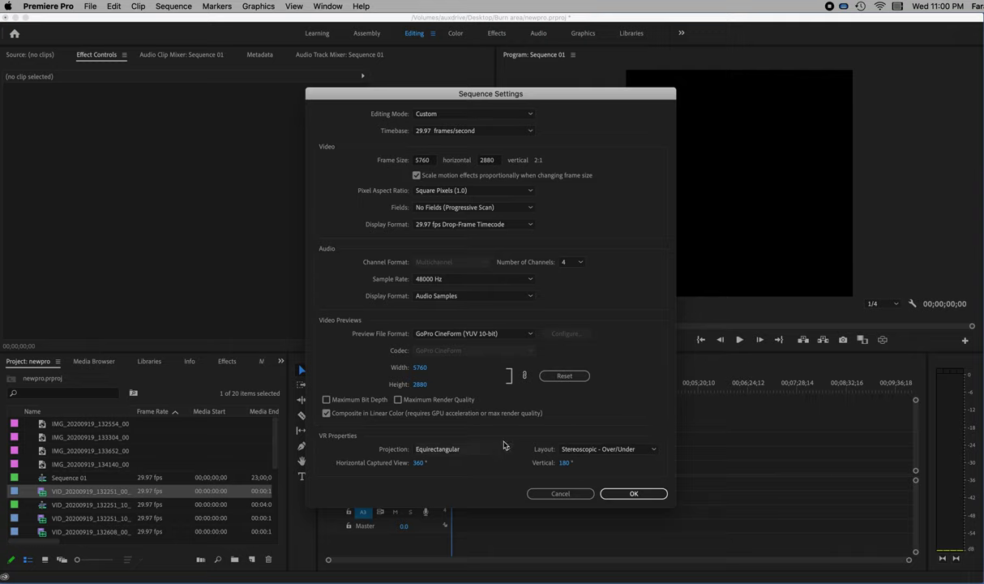
# Set the sequence's VR layout to Stereoscopic - Side by Side and apply the sequence settings
pyautogui.click(585, 451)
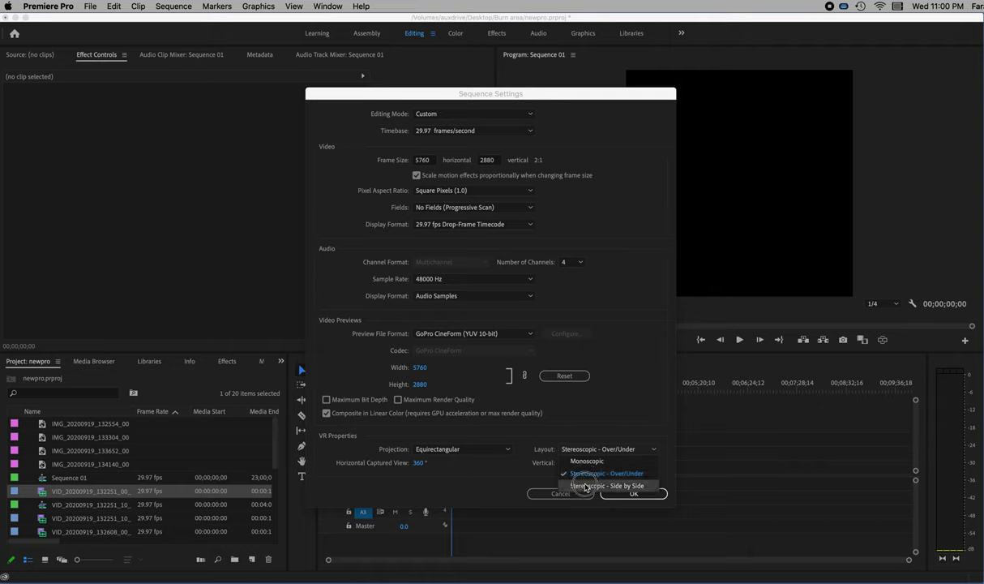
pyautogui.click(585, 486)
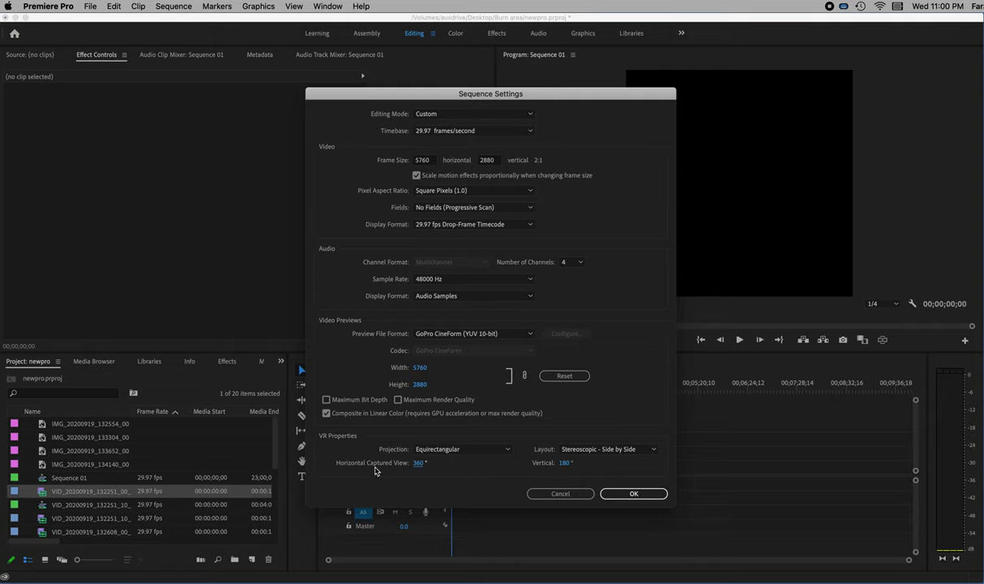
pyautogui.click(418, 464)
pyautogui.press('Return')
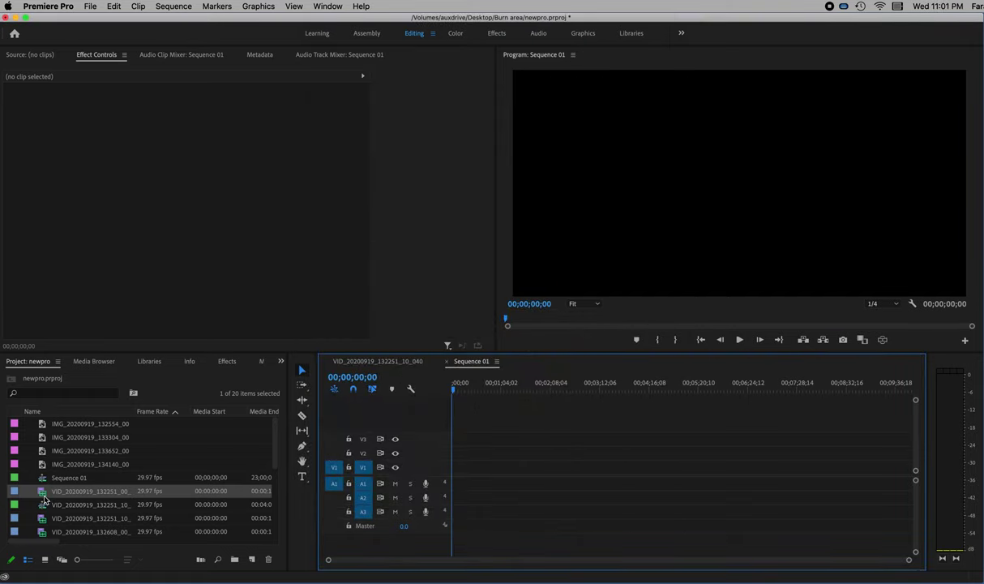
# Place VID_20200919_132251_00_040.insv at the start of Sequence 01 on tracks V1 and A1
pyautogui.moveTo(43, 496); pyautogui.dragTo(456, 485)
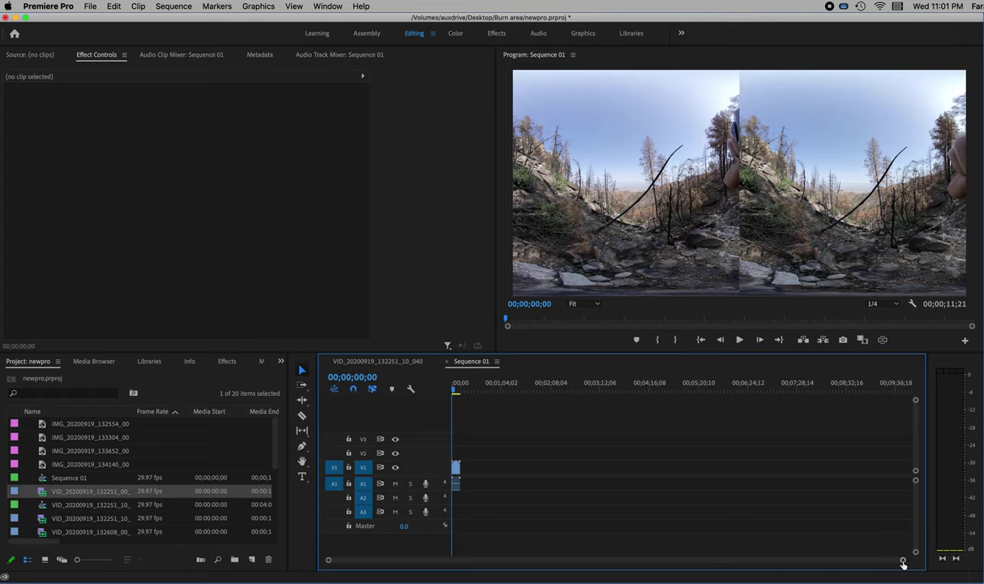
pyautogui.moveTo(903, 561); pyautogui.dragTo(682, 573)
pyautogui.scroll(-4, 648, 572)
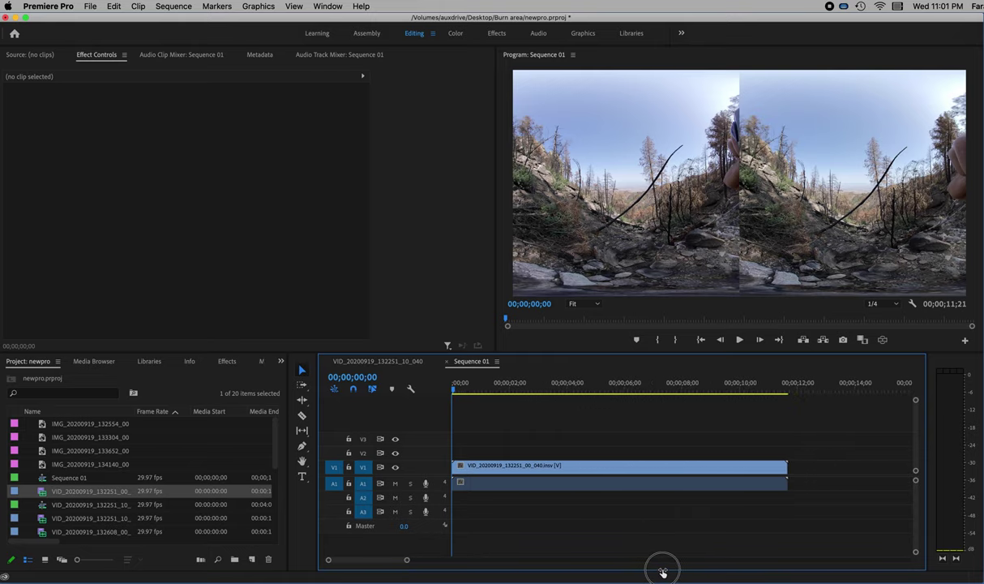
# Examine the placed clip and the empty stretch that follows it in the Sequence 01 timeline
pyautogui.scroll(2, 682, 566)
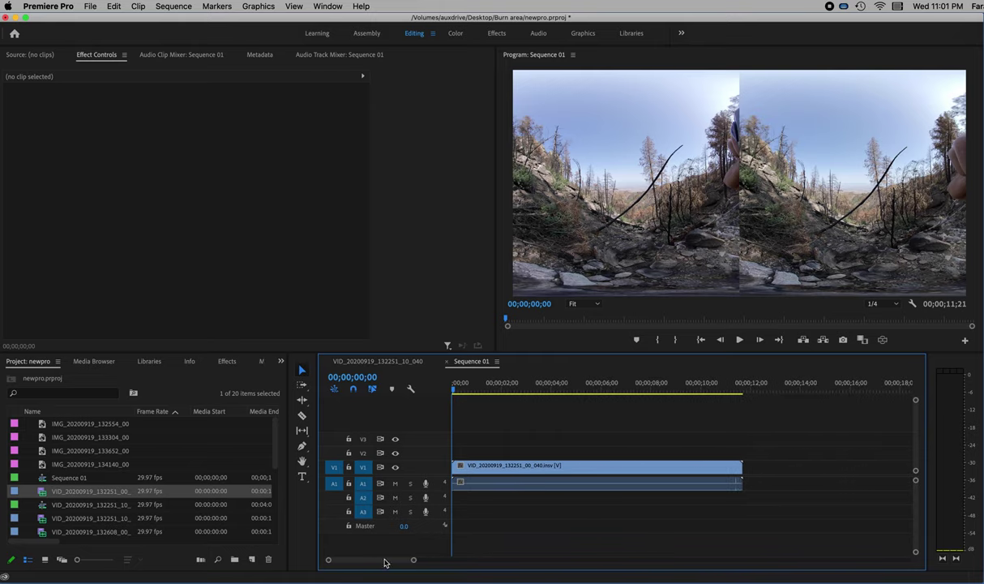
pyautogui.scroll(-3, 390, 559)
pyautogui.scroll(3, 391, 559)
pyautogui.scroll(-3, 393, 560)
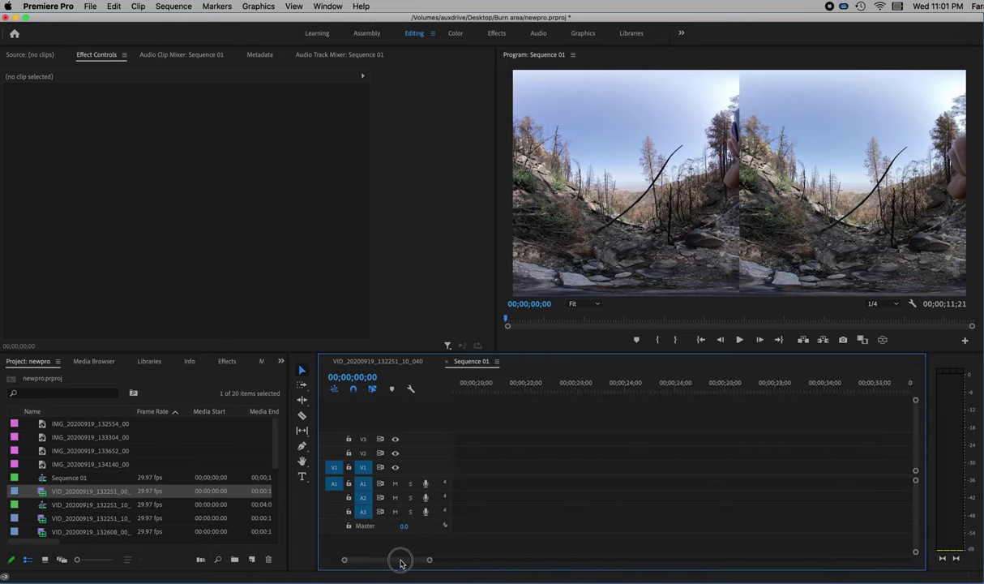
pyautogui.scroll(3, 396, 559)
pyautogui.scroll(-3, 373, 566)
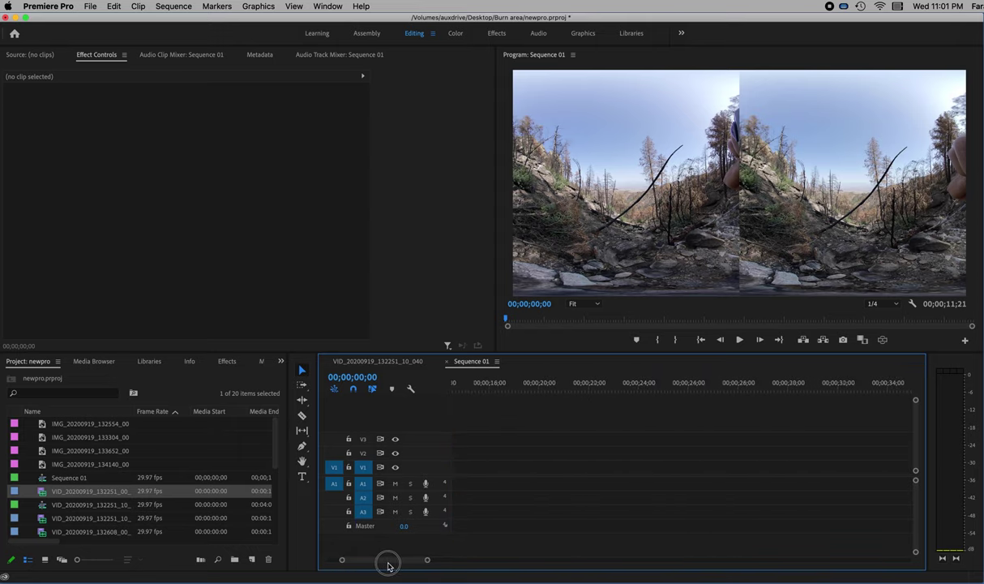
pyautogui.scroll(3, 386, 565)
pyautogui.scroll(-3, 374, 567)
pyautogui.scroll(3, 385, 565)
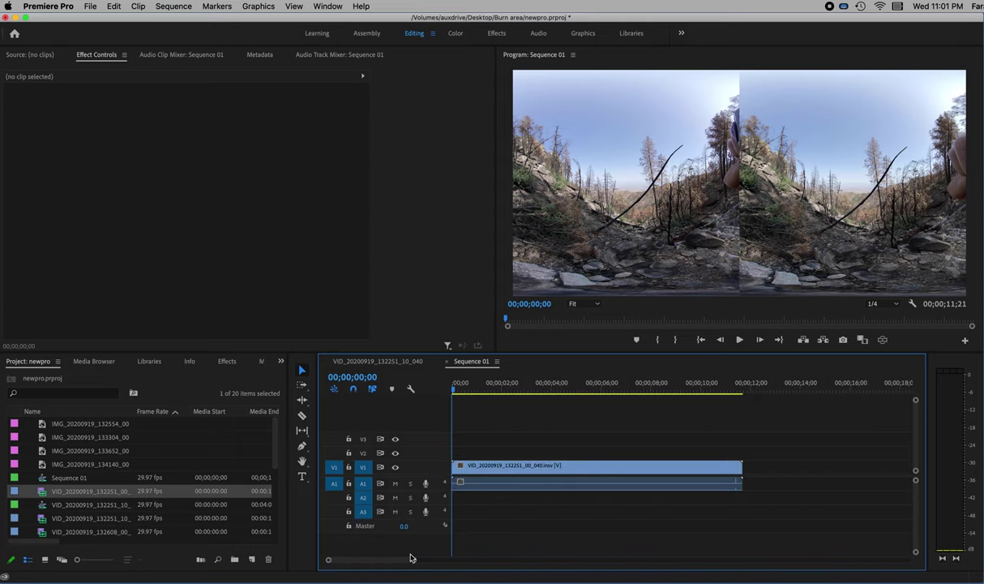
# Add VID_20200919_132608_00_042.insv directly after the first clip on tracks V1 and A1
pyautogui.moveTo(413, 559); pyautogui.dragTo(573, 562)
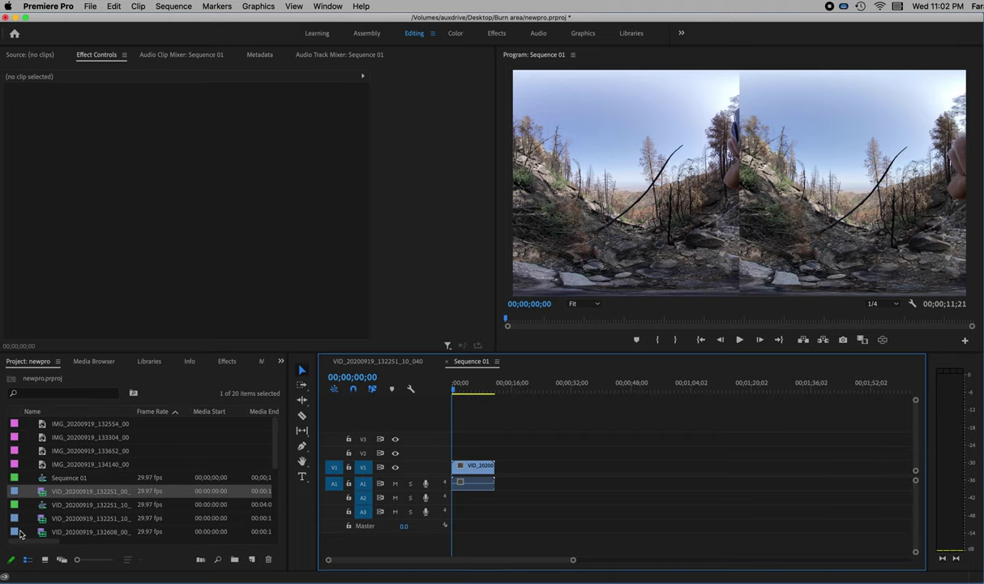
pyautogui.click(43, 521)
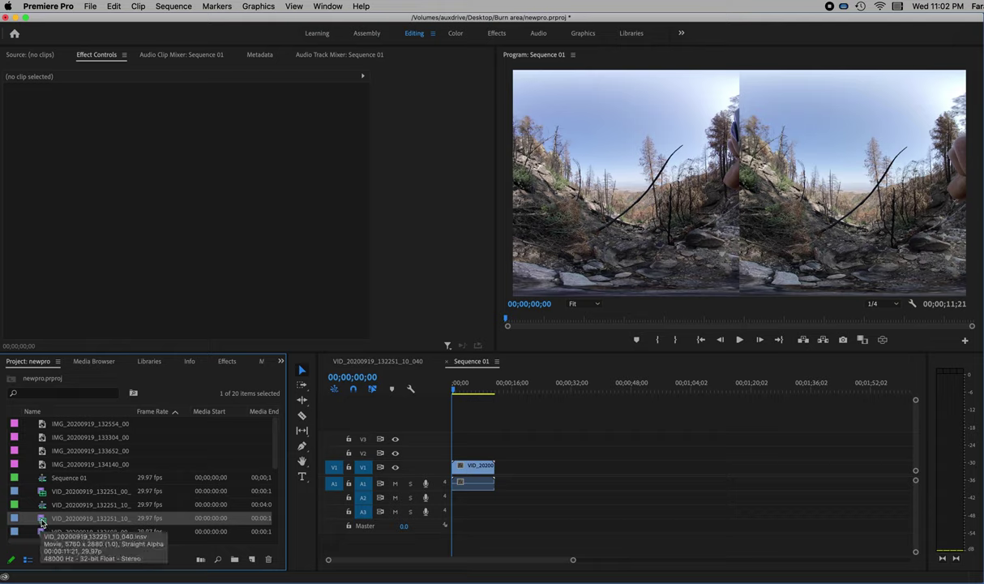
pyautogui.moveTo(42, 534); pyautogui.dragTo(496, 504)
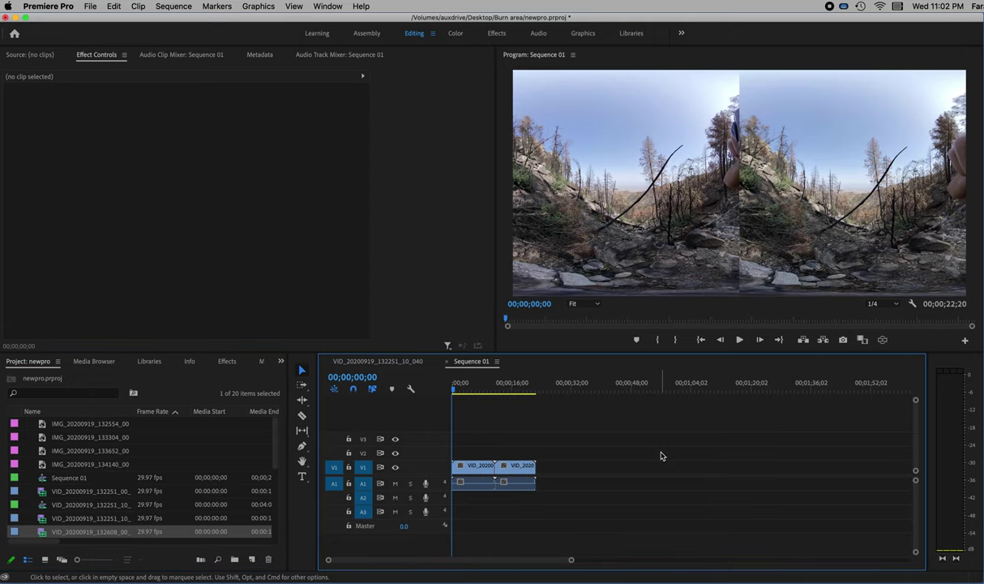
# Preview both clips by scrubbing the sequence, and play it across the cut from about 00;00;09;06
pyautogui.click(494, 390)
pyautogui.moveTo(497, 390); pyautogui.dragTo(479, 390)
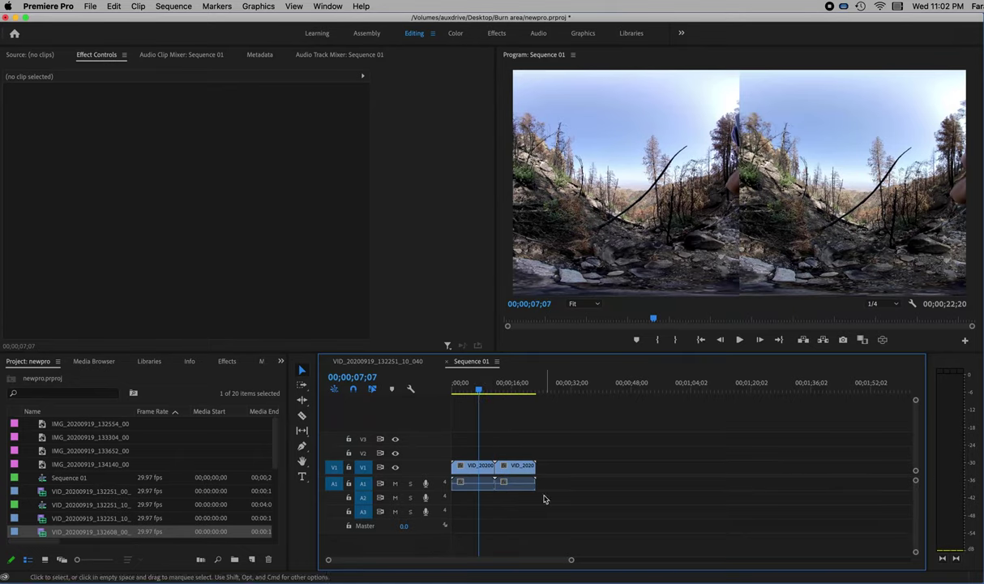
pyautogui.click(512, 391)
pyautogui.click(517, 470)
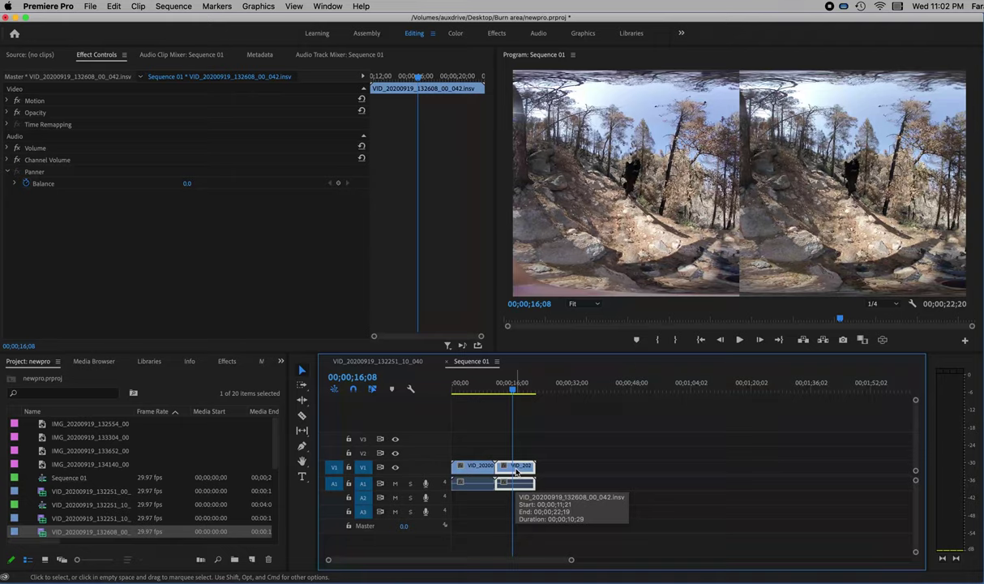
pyautogui.moveTo(512, 393); pyautogui.dragTo(486, 393)
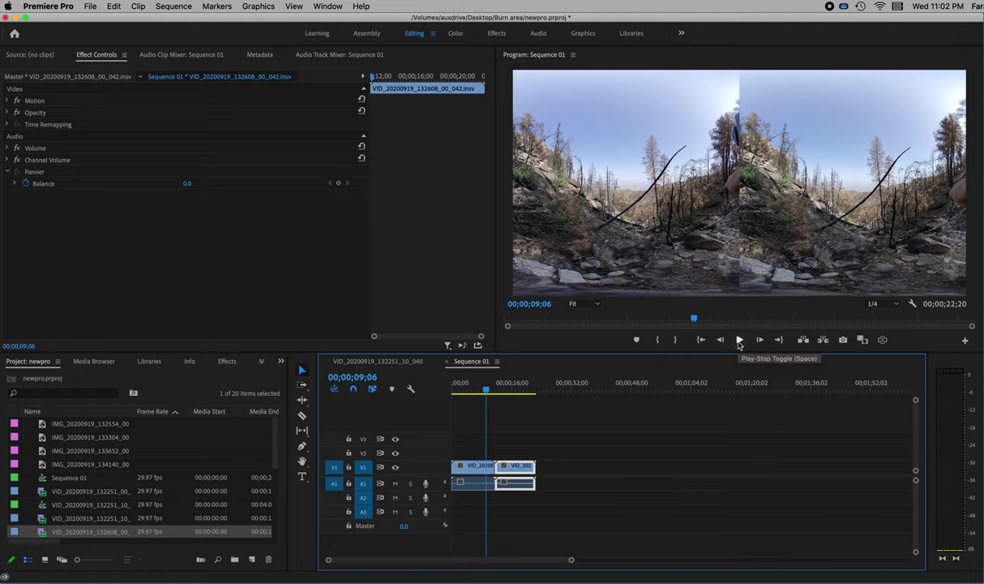
pyautogui.click(740, 340)
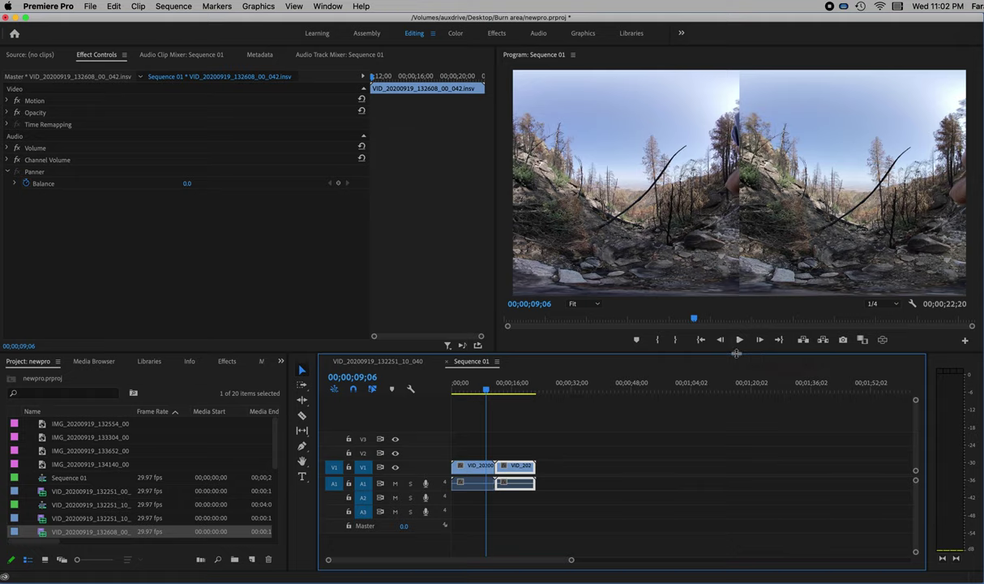
pyautogui.click(739, 340)
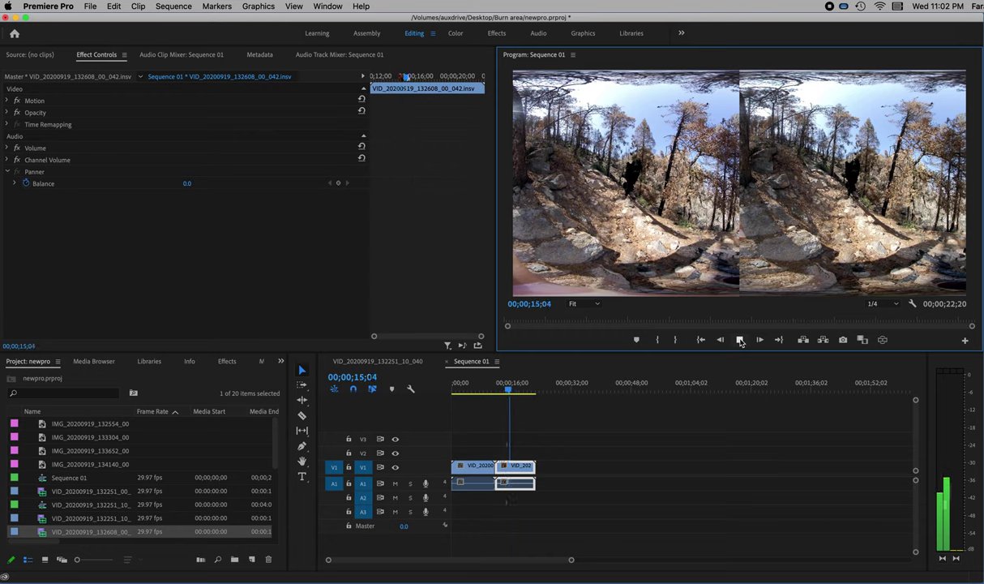
pyautogui.click(740, 341)
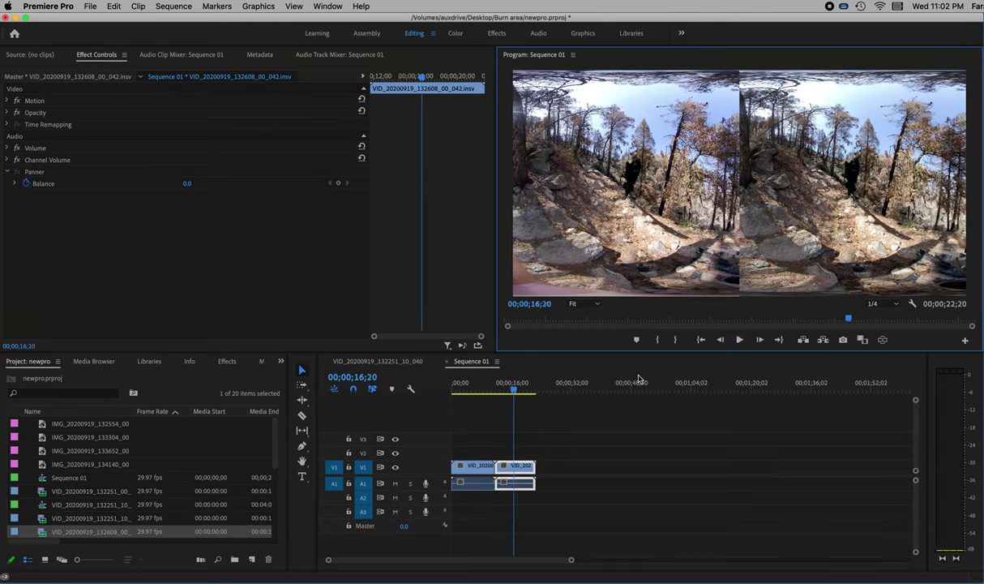
# Move the playhead to 00;00;08;04 and trim the end of the second clip back to about 00;00;20;26
pyautogui.click(483, 392)
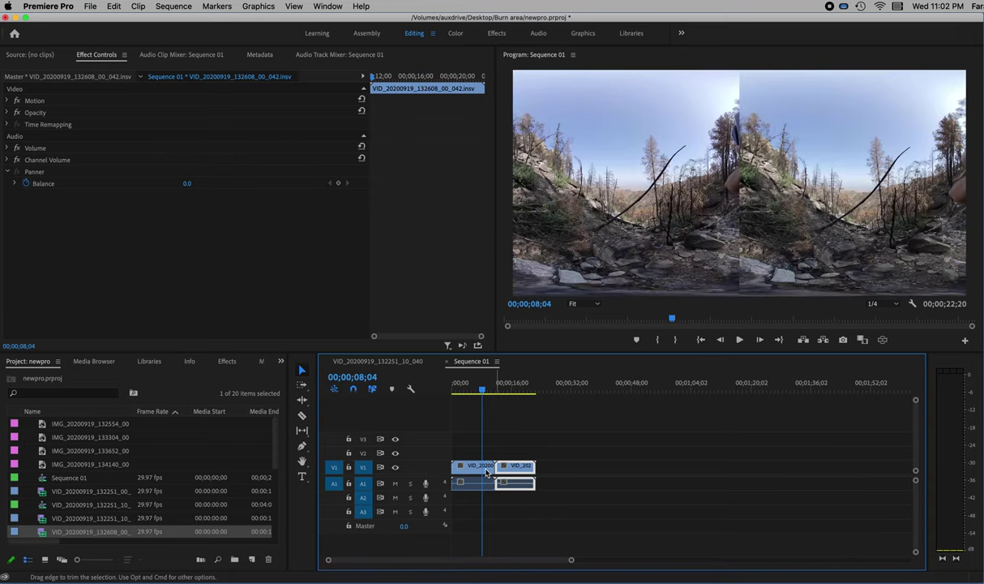
pyautogui.click(469, 467)
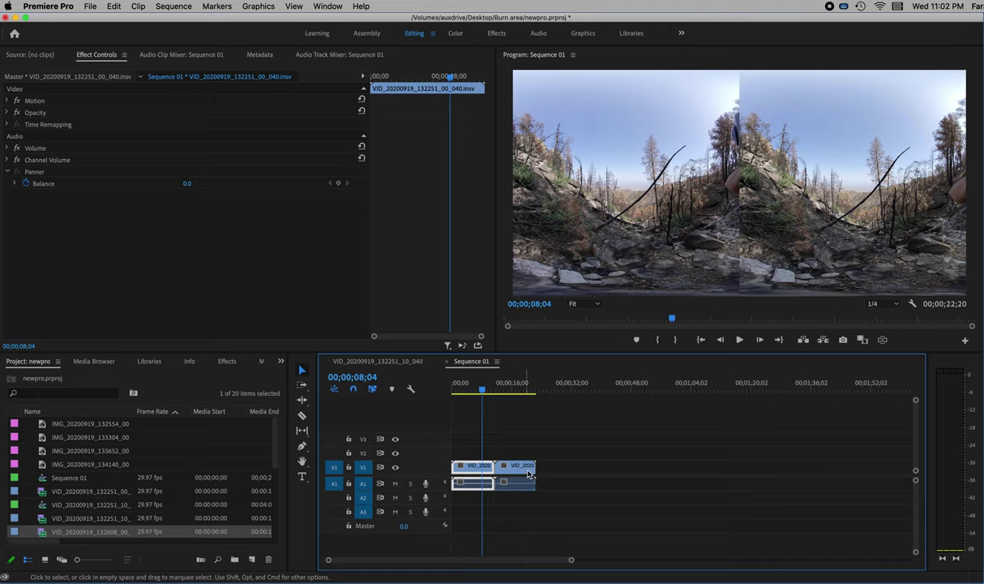
pyautogui.moveTo(533, 466); pyautogui.dragTo(527, 467)
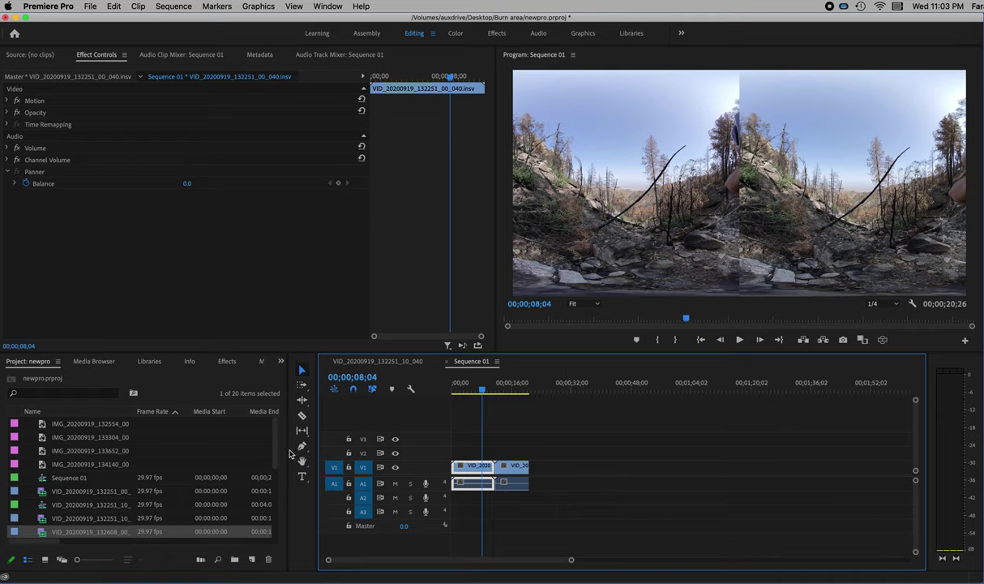
# Split the second clip at about 00;00;16;26 and the first clip before its midpoint with the Razor tool
pyautogui.click(302, 416)
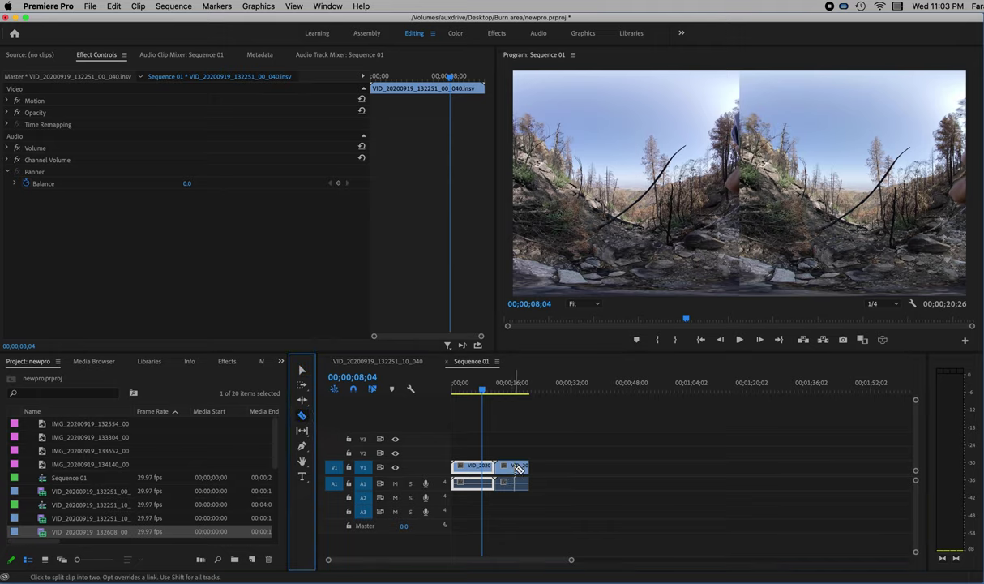
pyautogui.click(520, 469)
pyautogui.click(474, 466)
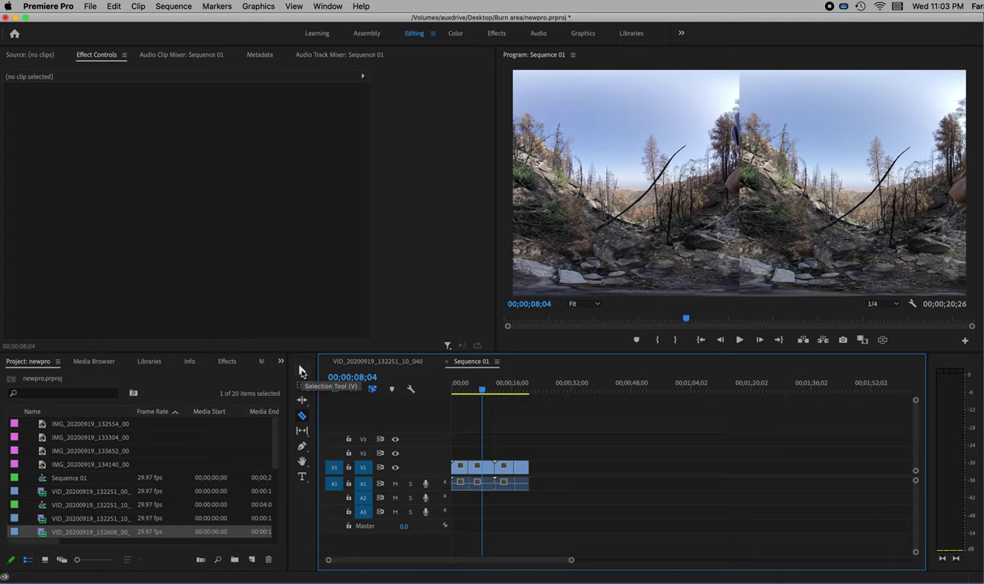
# Delete the opening piece of the first clip and the closing piece of the second, and move the playhead to about 00;00;02;17
pyautogui.click(300, 371)
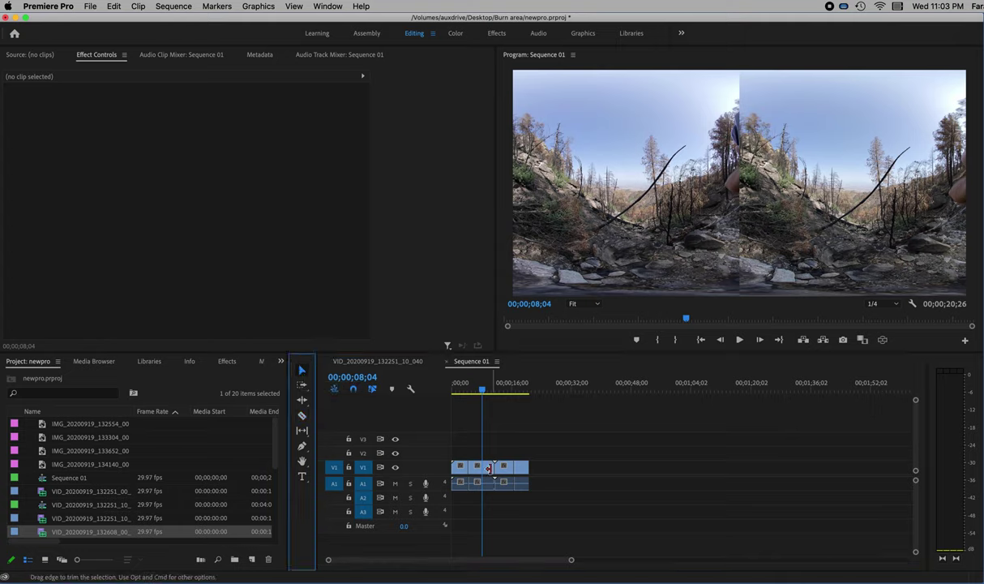
pyautogui.click(460, 468)
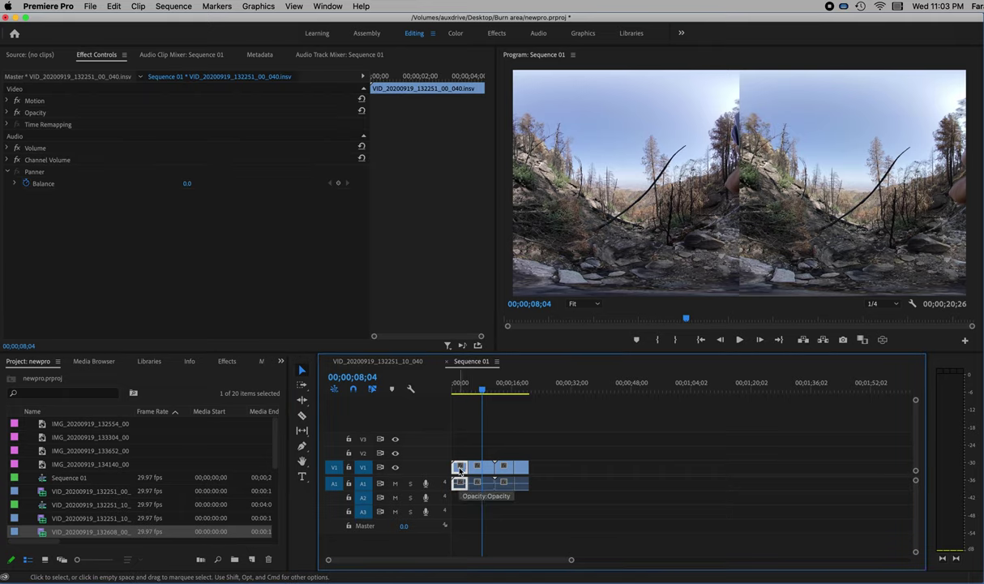
pyautogui.press('Delete')
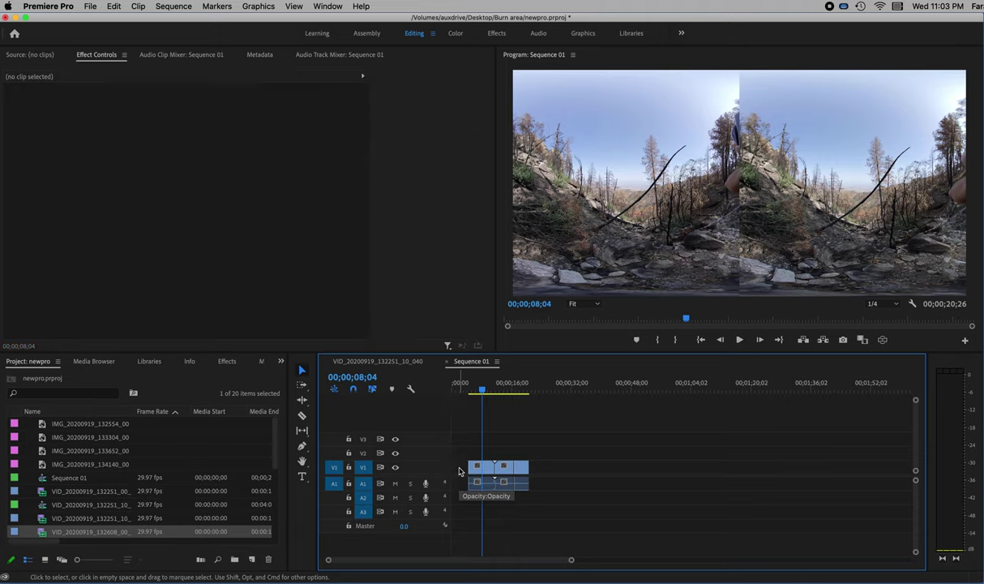
pyautogui.click(523, 468)
pyautogui.press('Delete')
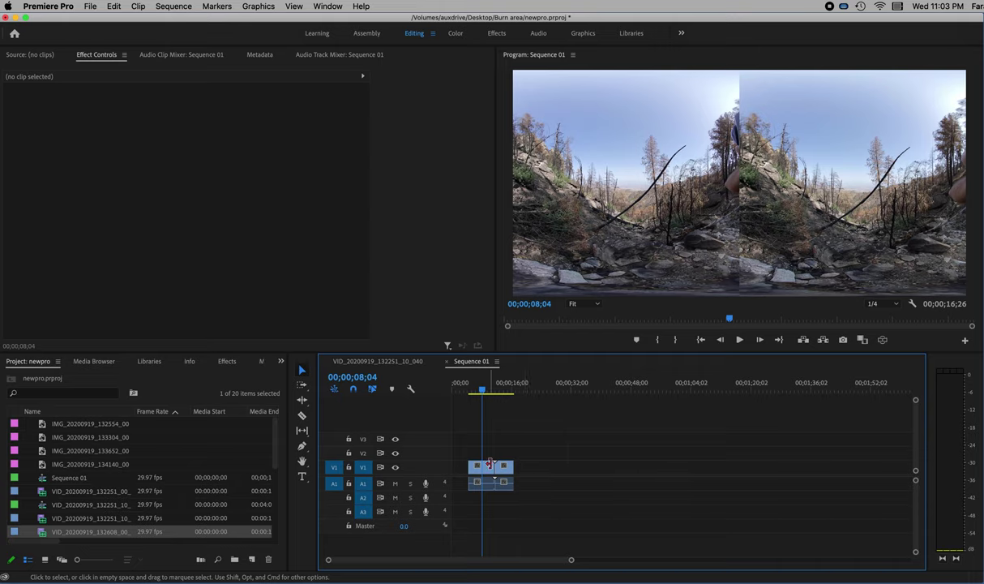
pyautogui.moveTo(483, 393); pyautogui.dragTo(462, 390)
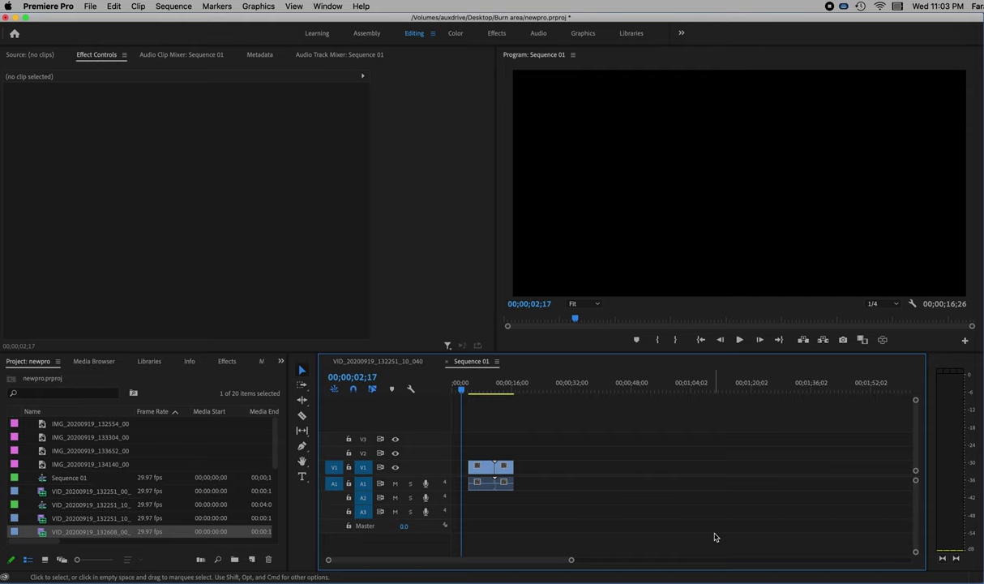
# Ripple delete the empty gap before the first clip and return the playhead to the start of the sequence
pyautogui.moveTo(462, 391); pyautogui.dragTo(478, 393)
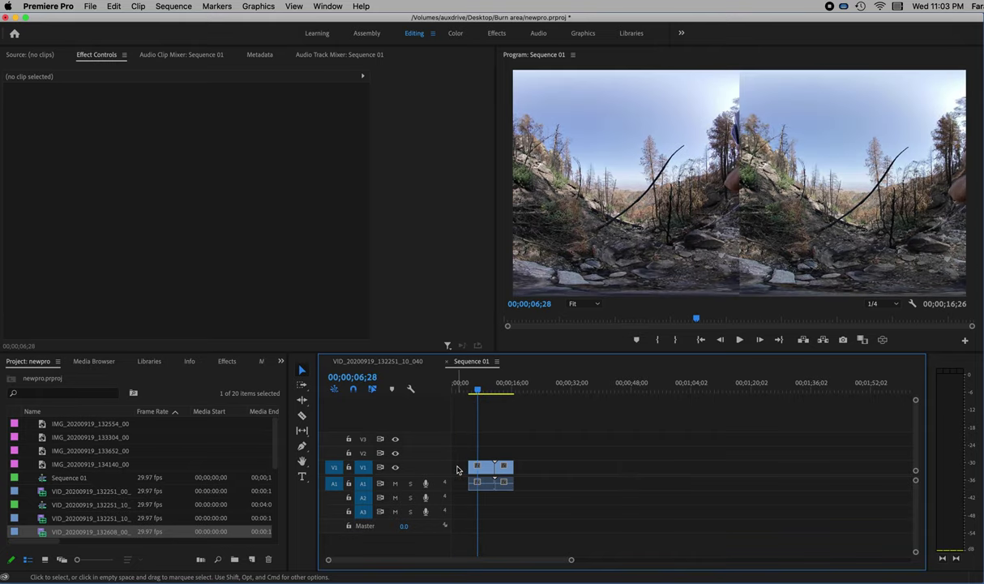
pyautogui.rightClick(458, 467)
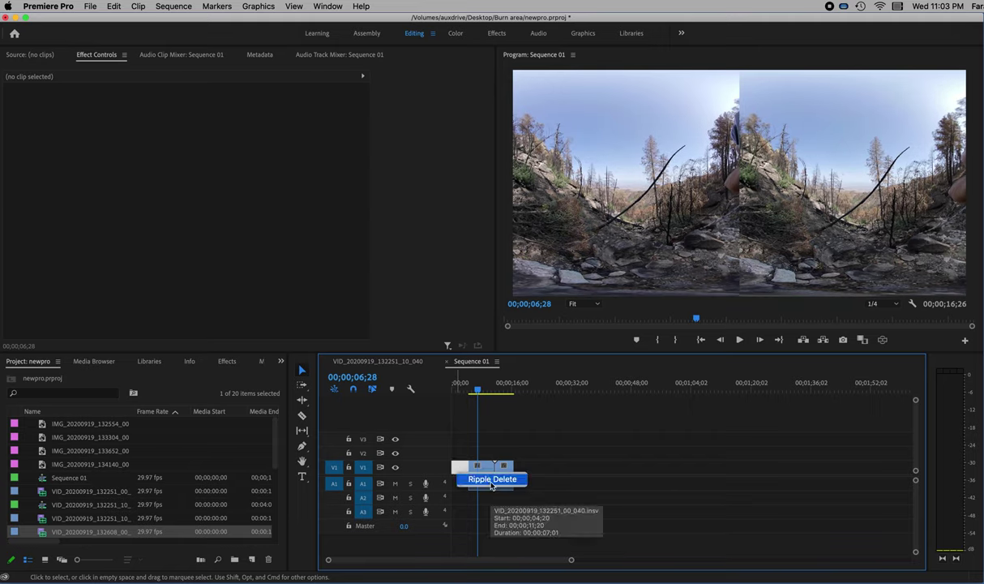
pyautogui.click(491, 479)
pyautogui.press('Home')
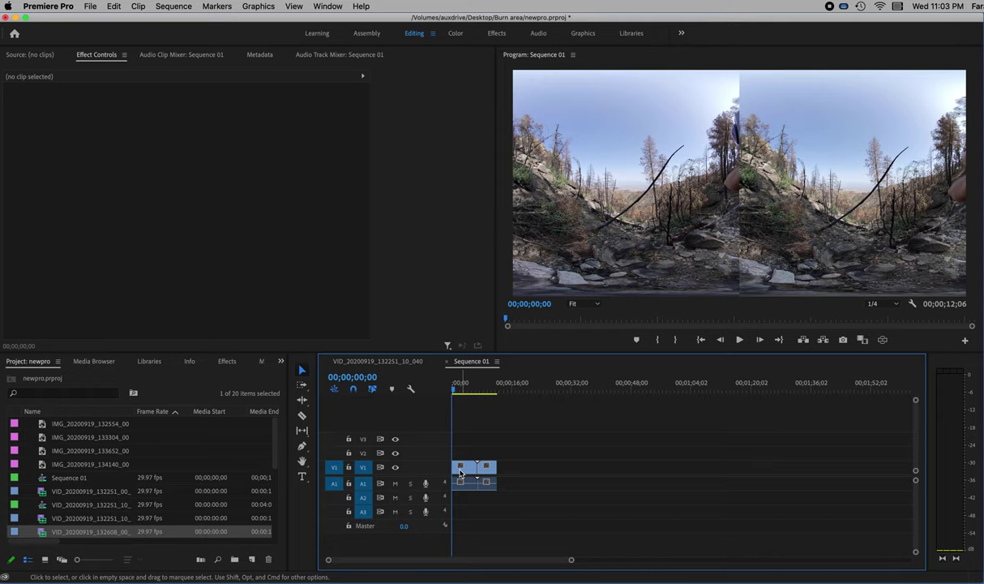
# Select both clips in the sequence
pyautogui.moveTo(486, 468); pyautogui.dragTo(465, 470)
pyautogui.click(532, 492)
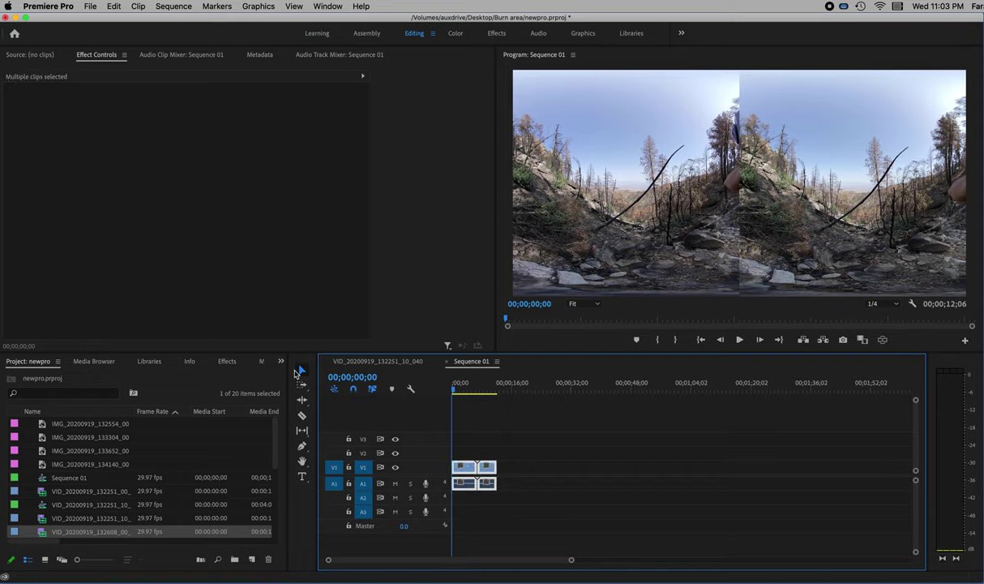
pyautogui.moveTo(478, 469)
pyautogui.mouseDown()
pyautogui.moveTo(610, 470)
pyautogui.moveTo(479, 470)
pyautogui.mouseUp()
# Place VID_20200919_133707_00_046.insv on track V2 over the cut between the two clips and move the playhead to 00;00;06;01
pyautogui.scroll(-2, 104, 498)
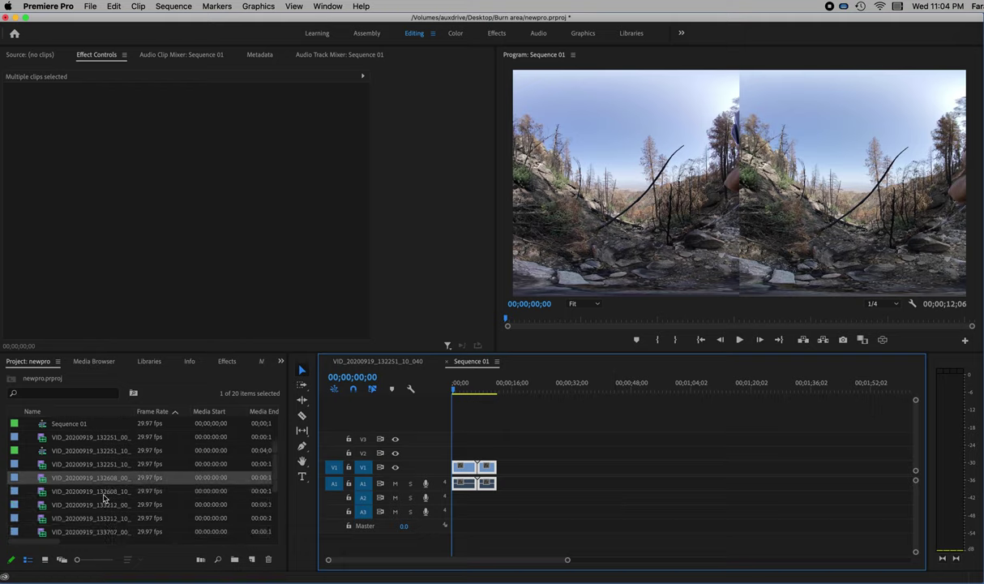
pyautogui.click(56, 534)
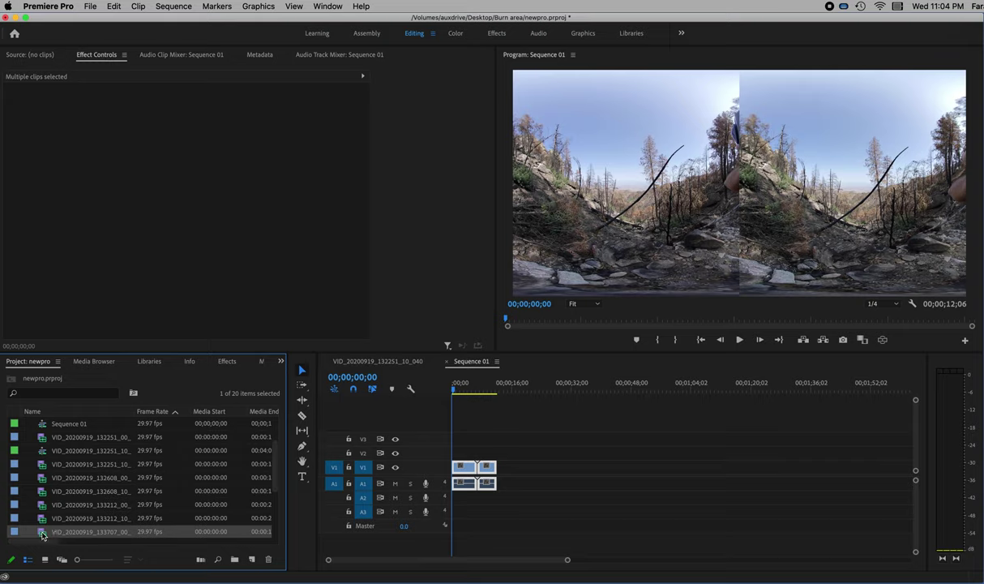
pyautogui.moveTo(43, 535); pyautogui.dragTo(474, 452)
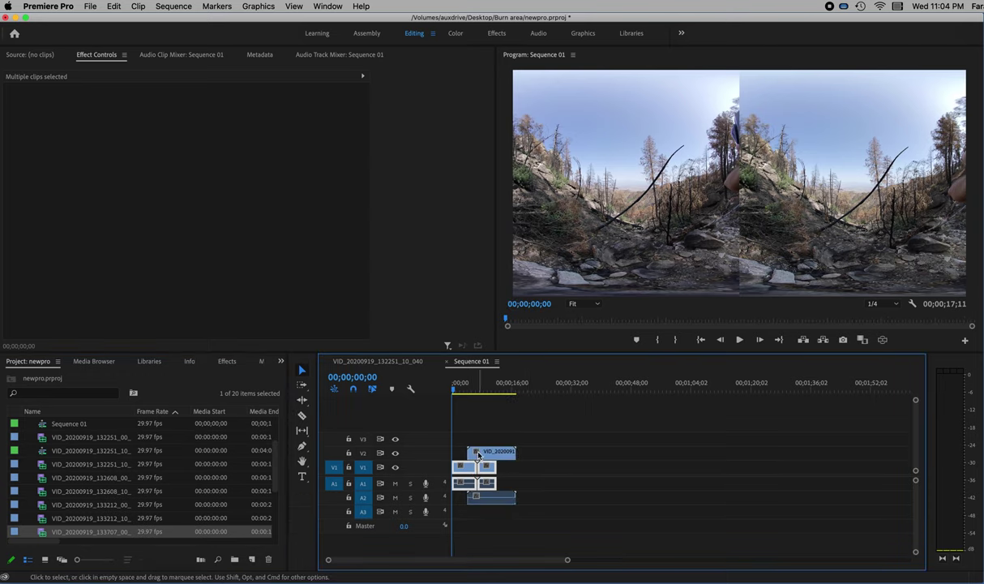
pyautogui.click(477, 456)
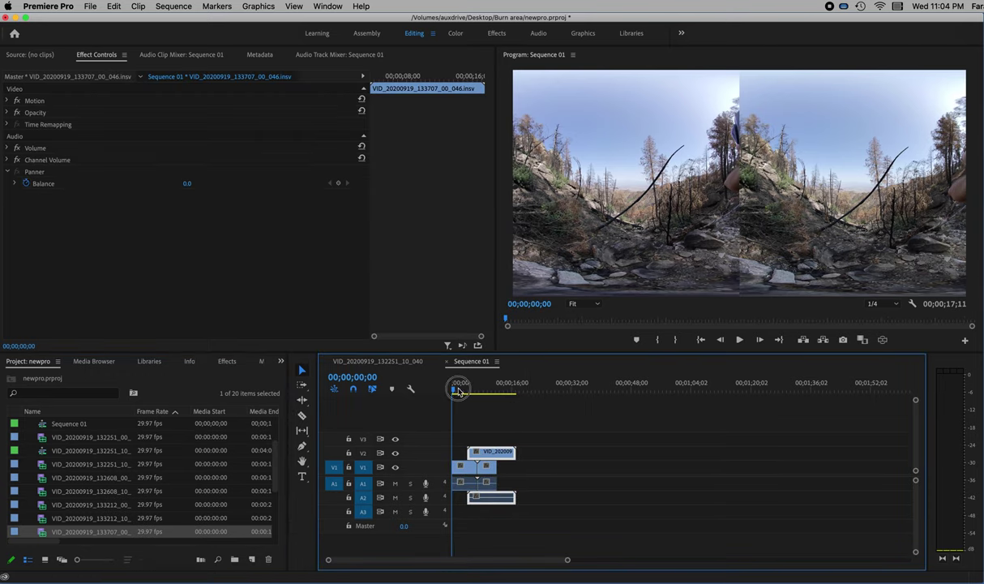
pyautogui.moveTo(458, 392); pyautogui.dragTo(477, 392)
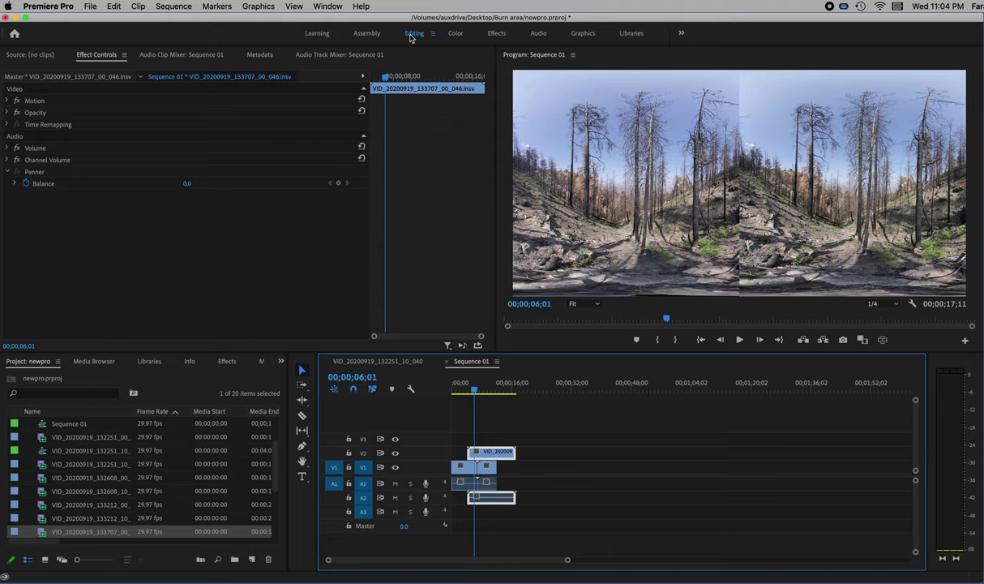
# Look at the Learning and Assembly workspaces and return to the Editing workspace
pyautogui.click(319, 34)
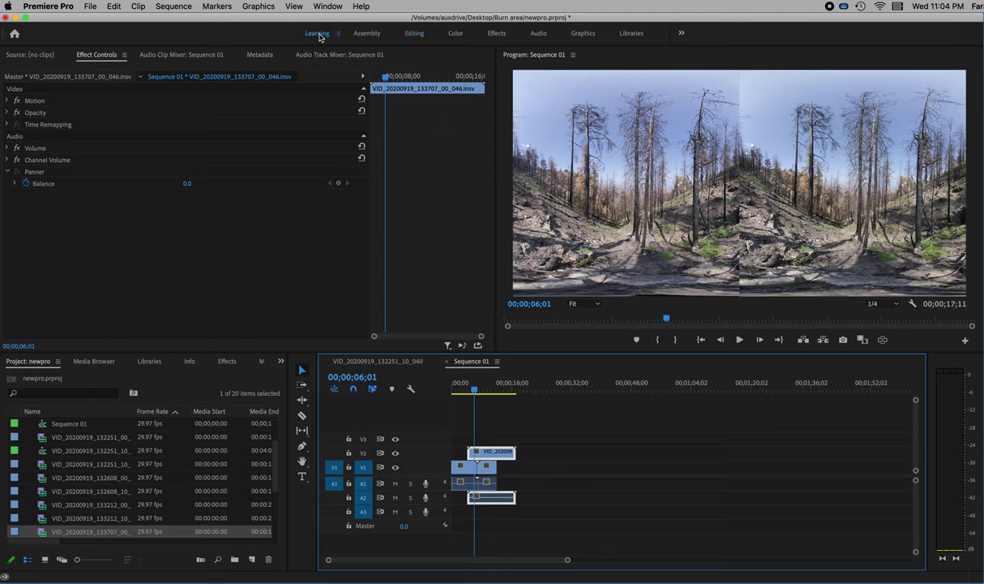
pyautogui.click(369, 34)
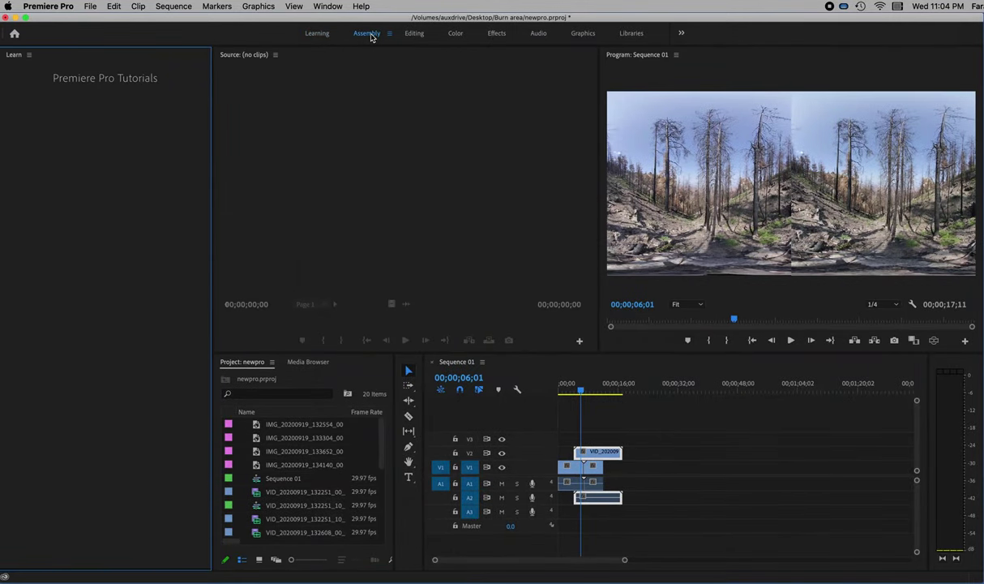
pyautogui.click(417, 37)
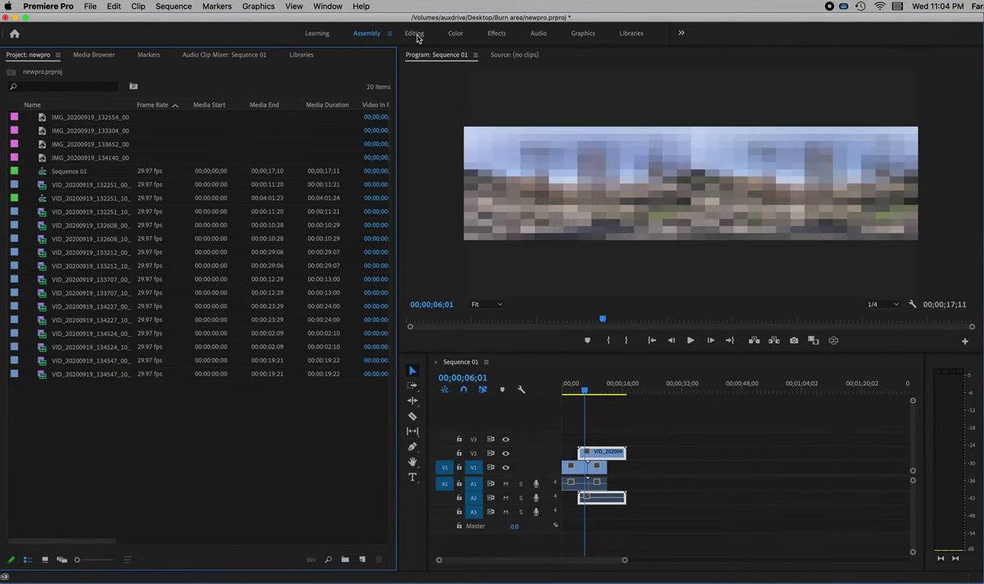
# Show the Audio Track Mixer for Sequence 01
pyautogui.click(323, 6)
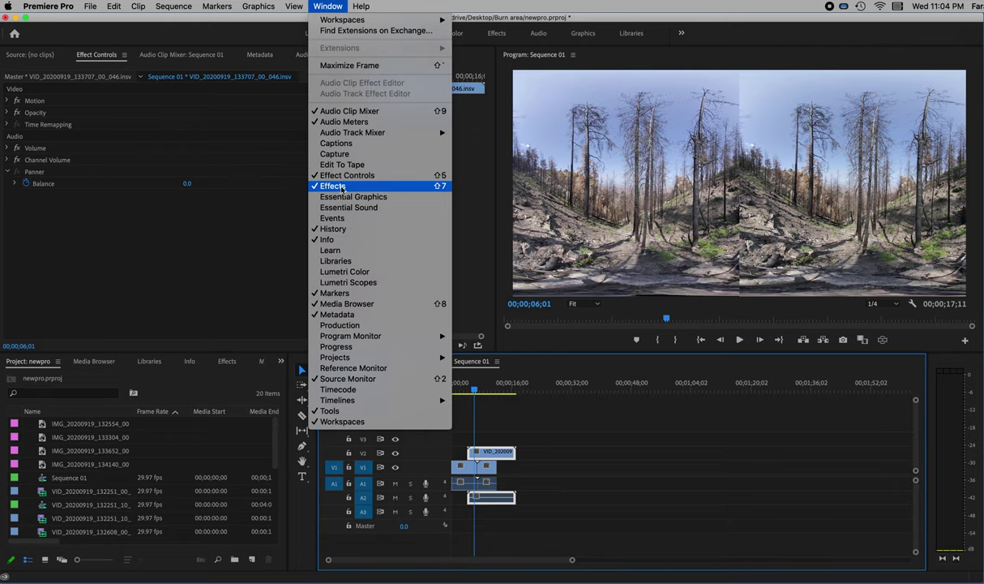
pyautogui.click(317, 6)
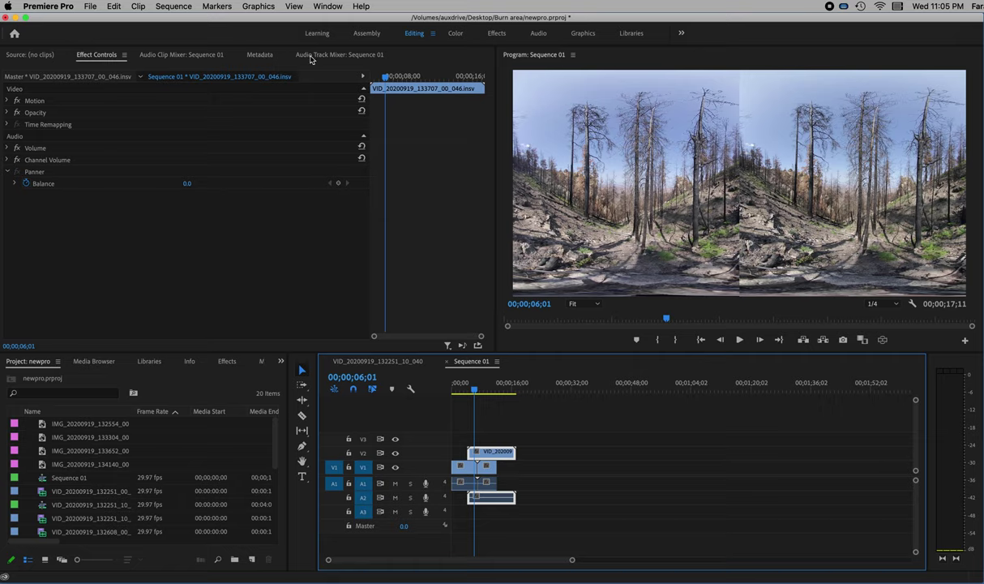
pyautogui.click(328, 7)
pyautogui.click(327, 7)
pyautogui.click(328, 7)
pyautogui.click(329, 8)
pyautogui.click(327, 6)
pyautogui.moveTo(349, 84)
pyautogui.click(428, 84)
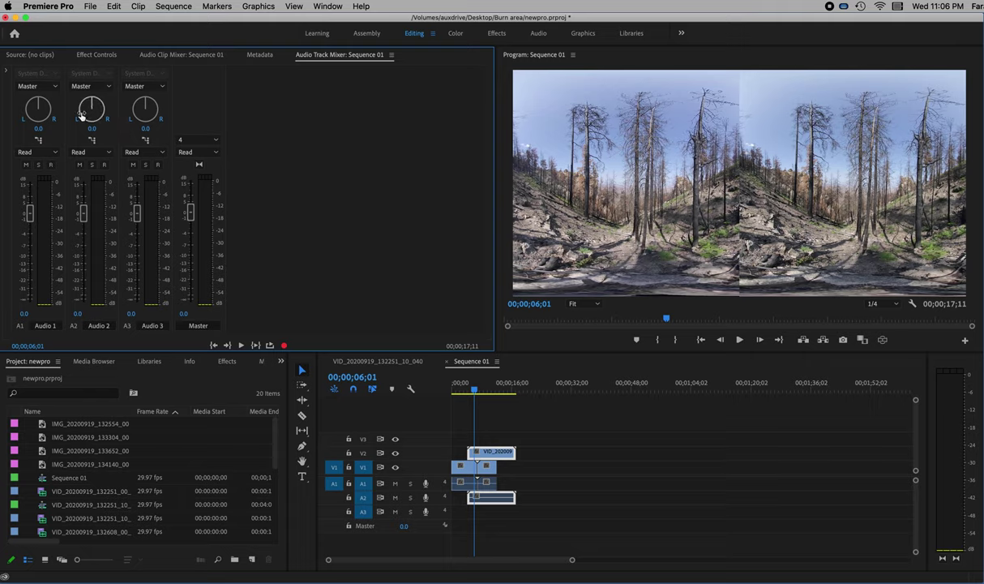
# Set Audio 1 to pan -56.7 and level 3.2 dB, Audio 2 to pan 68.5 and level -0.1 dB, and play the result
pyautogui.moveTo(81, 111); pyautogui.dragTo(81, 47)
pyautogui.moveTo(29, 100); pyautogui.dragTo(22, 140)
pyautogui.moveTo(29, 213); pyautogui.dragTo(84, 216)
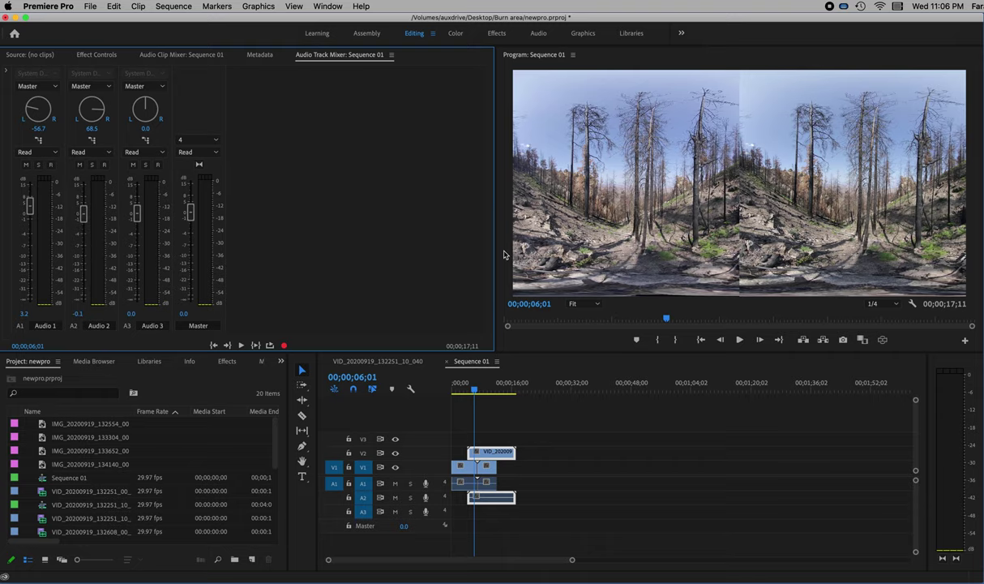
pyautogui.click(739, 339)
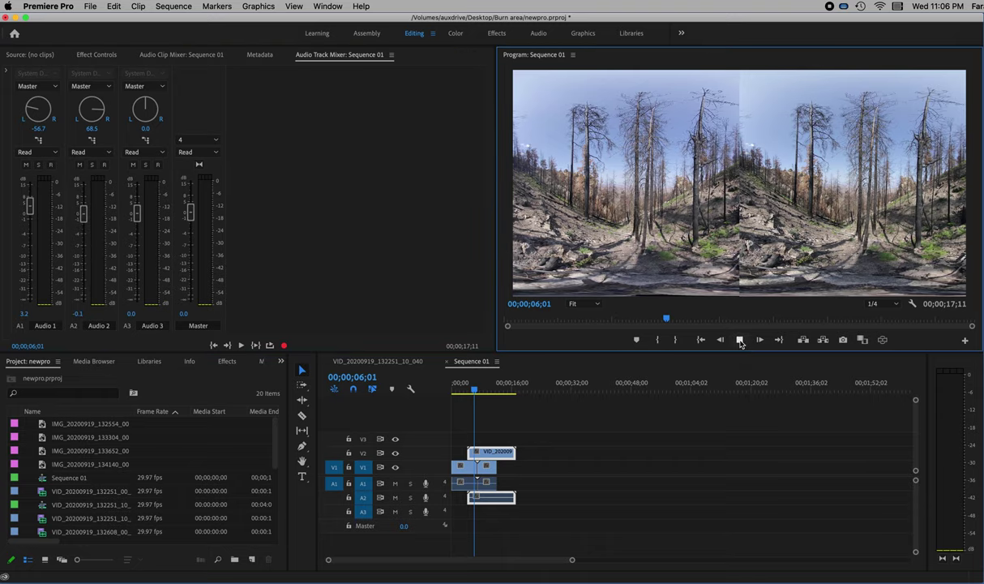
pyautogui.press('space')
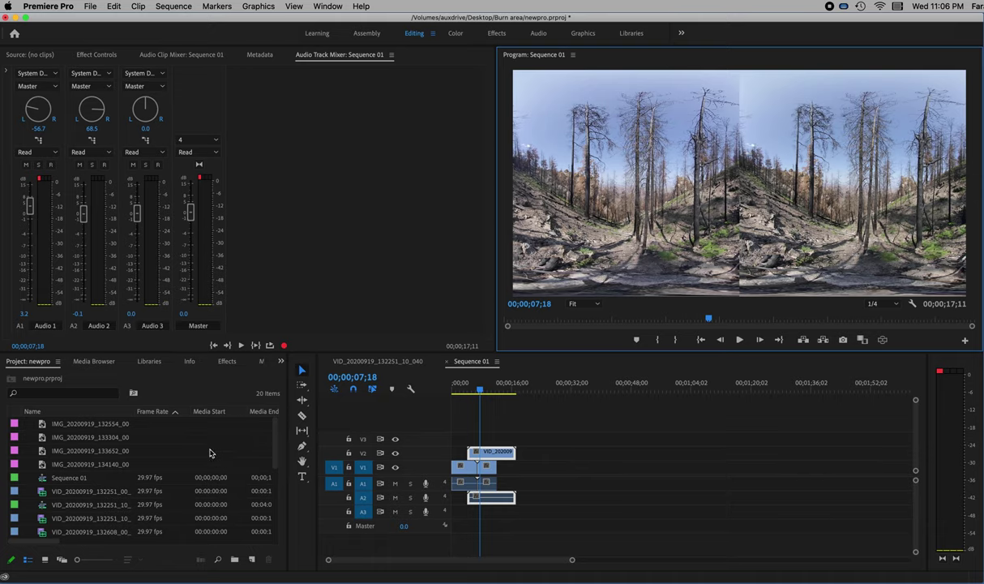
# Import droney.wav, untitled Audiofile.aif and machine.wav from the Burn area folder into the project
pyautogui.click(270, 501)
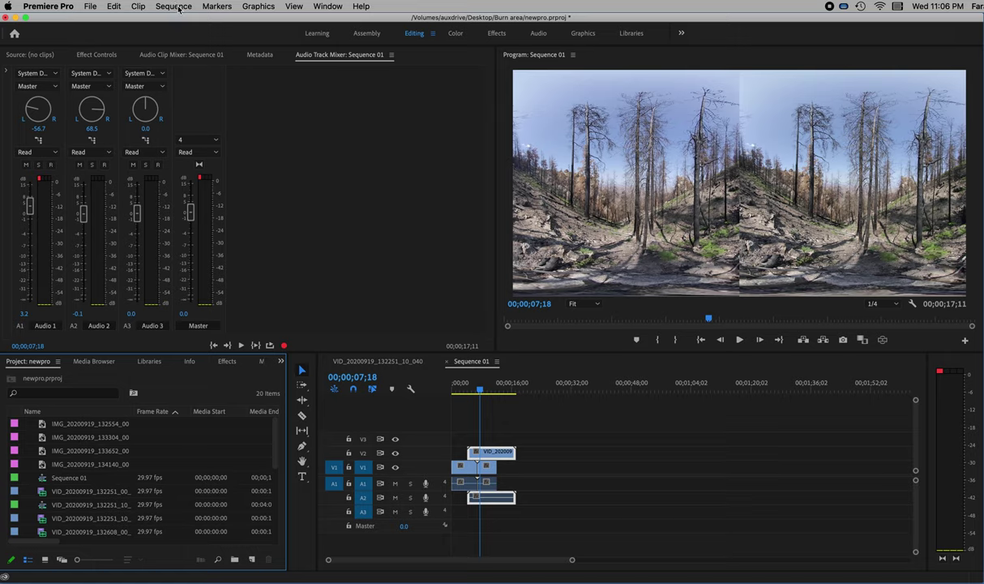
pyautogui.click(89, 7)
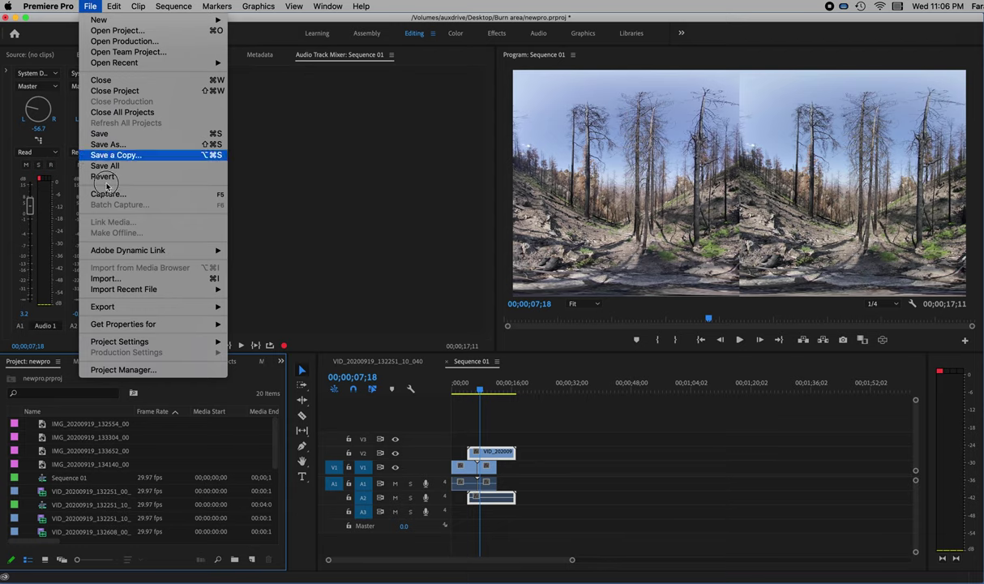
pyautogui.click(113, 279)
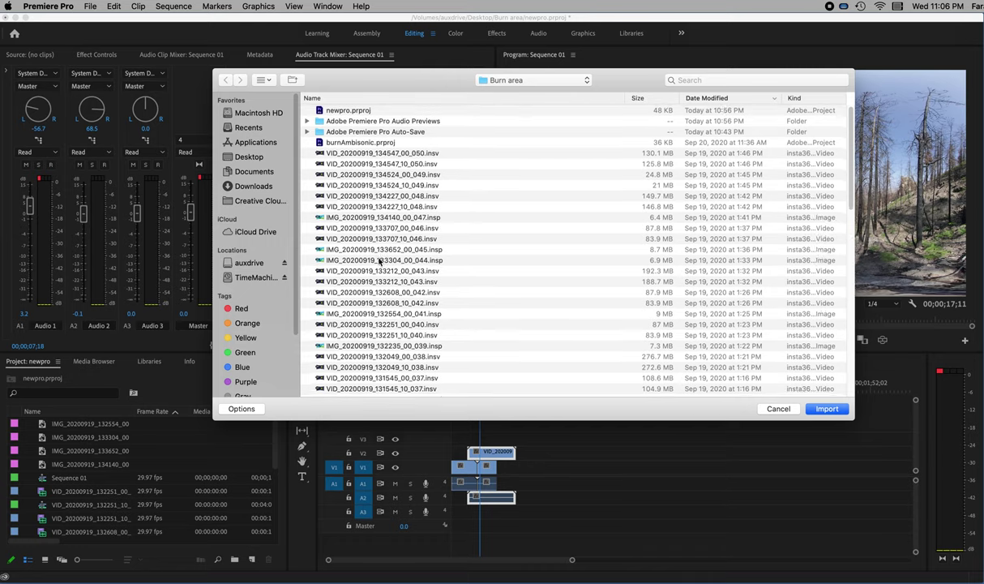
pyautogui.scroll(-15, 378, 259)
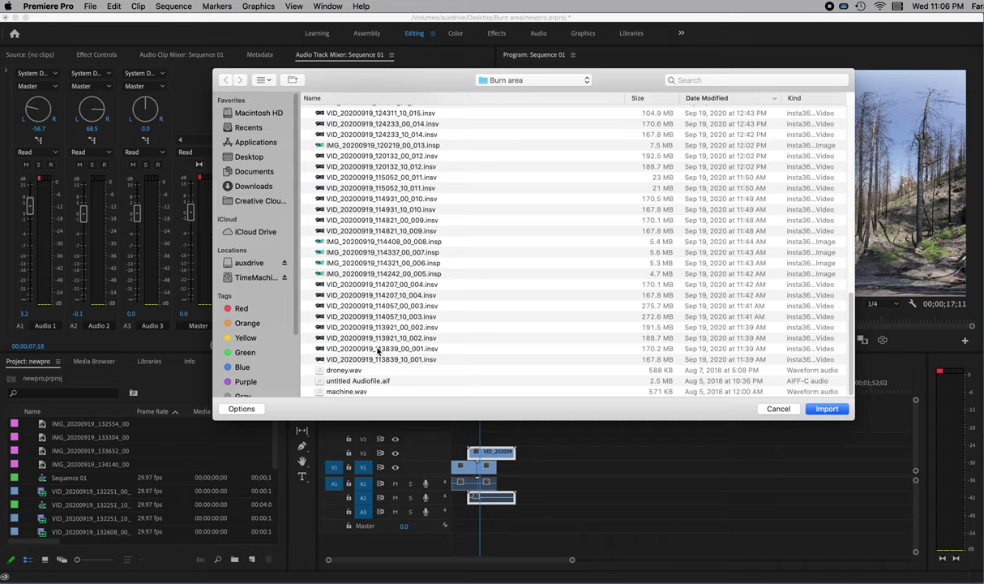
pyautogui.click(342, 370)
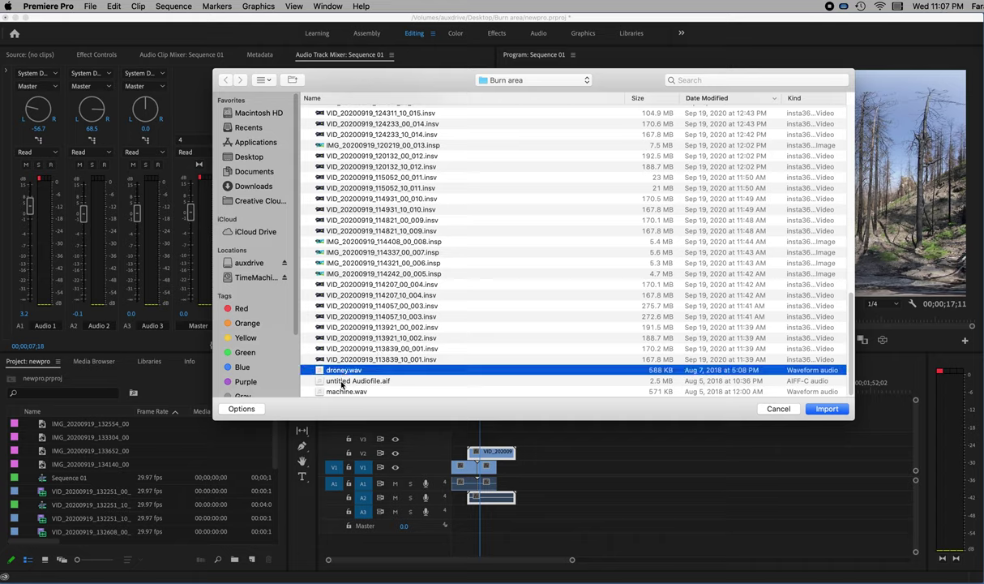
pyautogui.keyDown('shift'); pyautogui.click(349, 392); pyautogui.keyUp('shift')
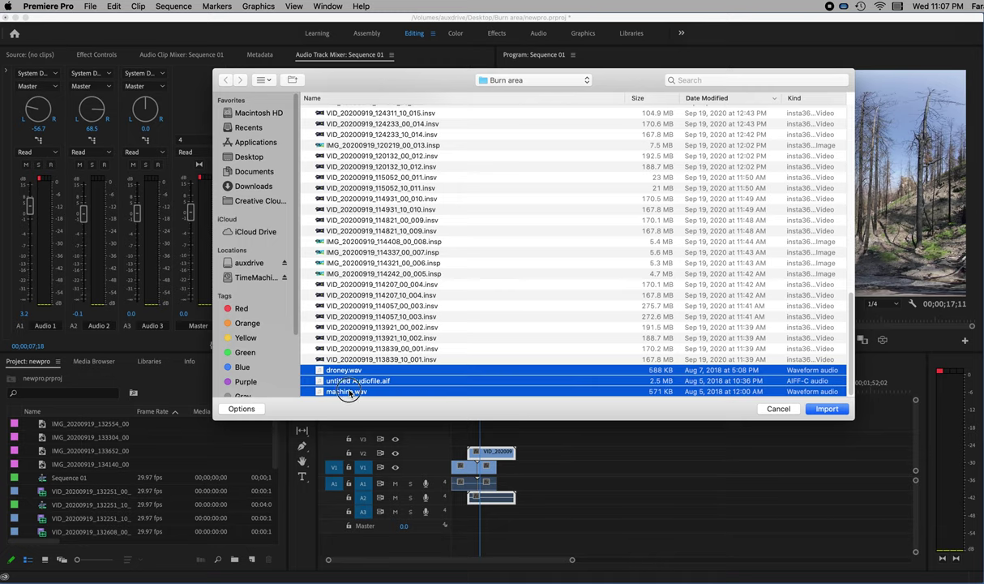
pyautogui.click(826, 409)
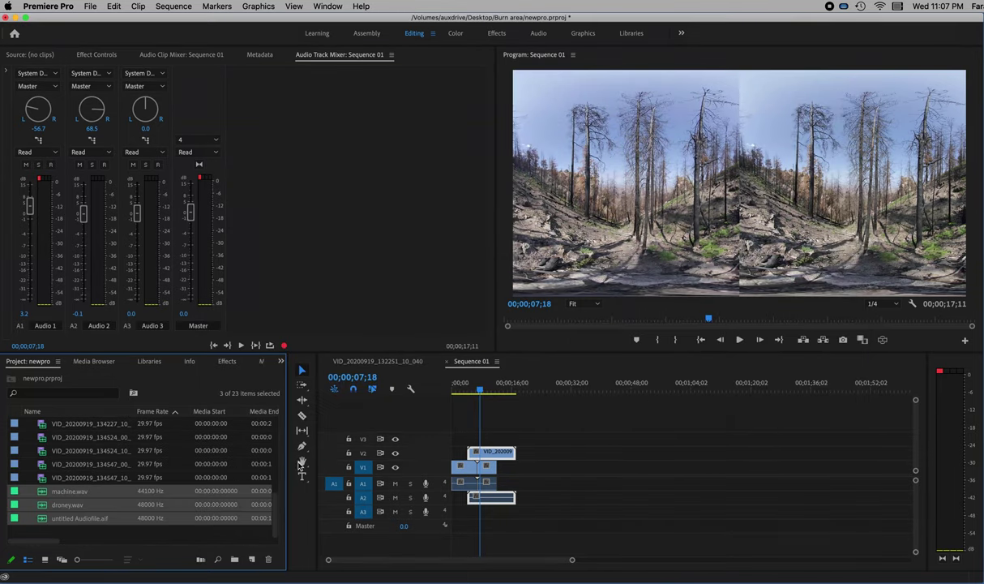
pyautogui.click(139, 536)
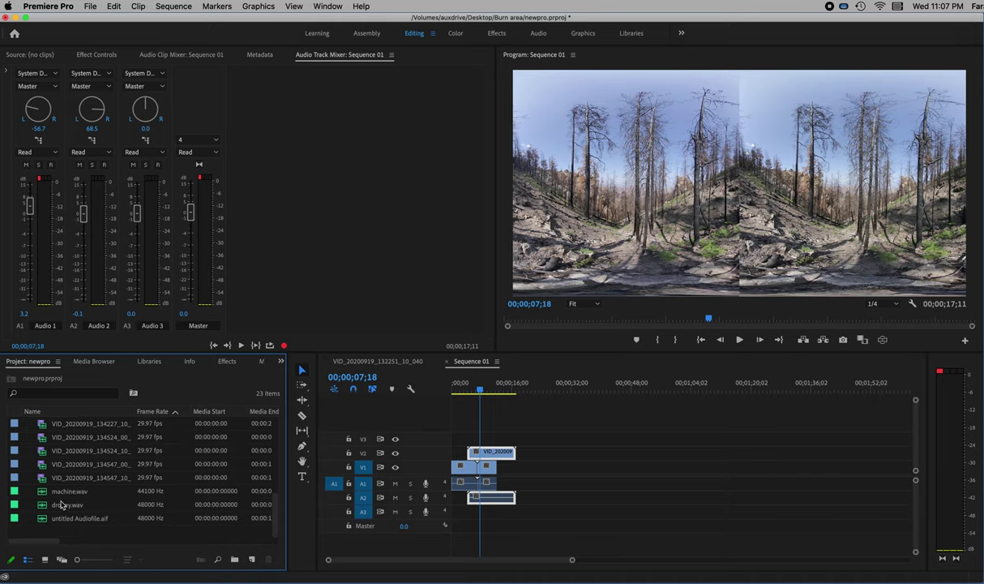
# Place machine.wav on track A3 at the end of the second V1 clip, and droney.wav further along the same track
pyautogui.click(63, 494)
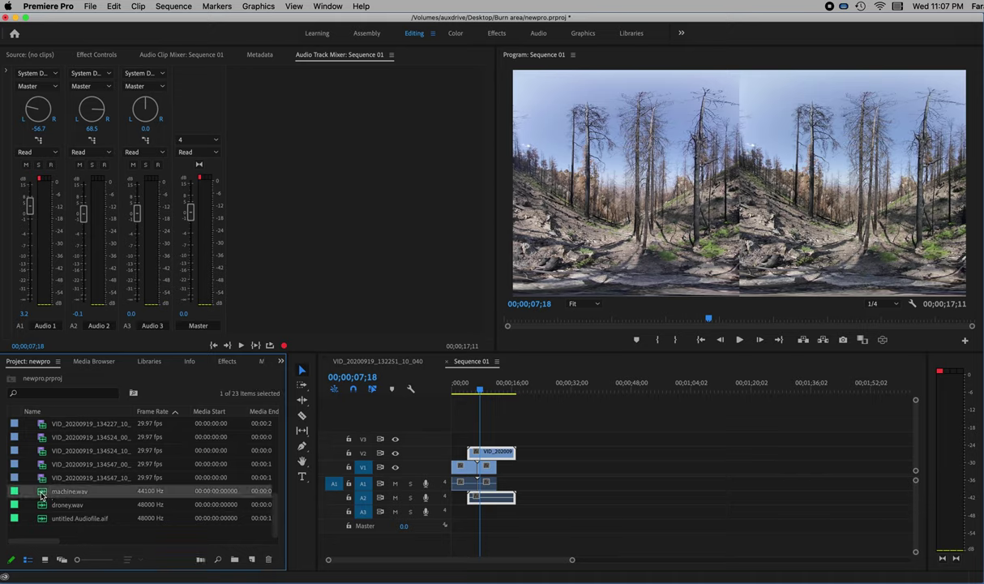
pyautogui.moveTo(42, 496); pyautogui.dragTo(501, 512)
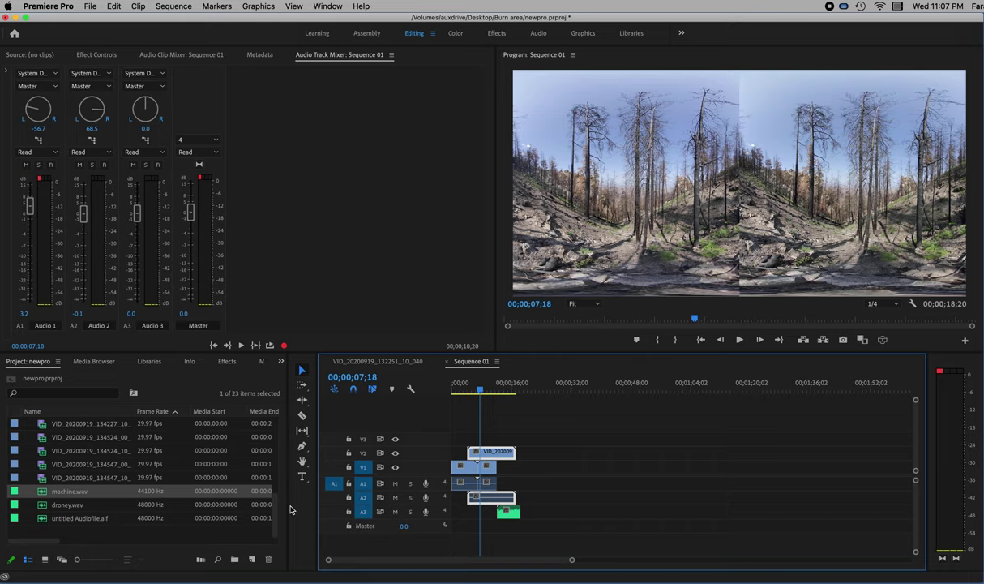
pyautogui.click(43, 507)
pyautogui.moveTo(42, 508); pyautogui.dragTo(605, 540)
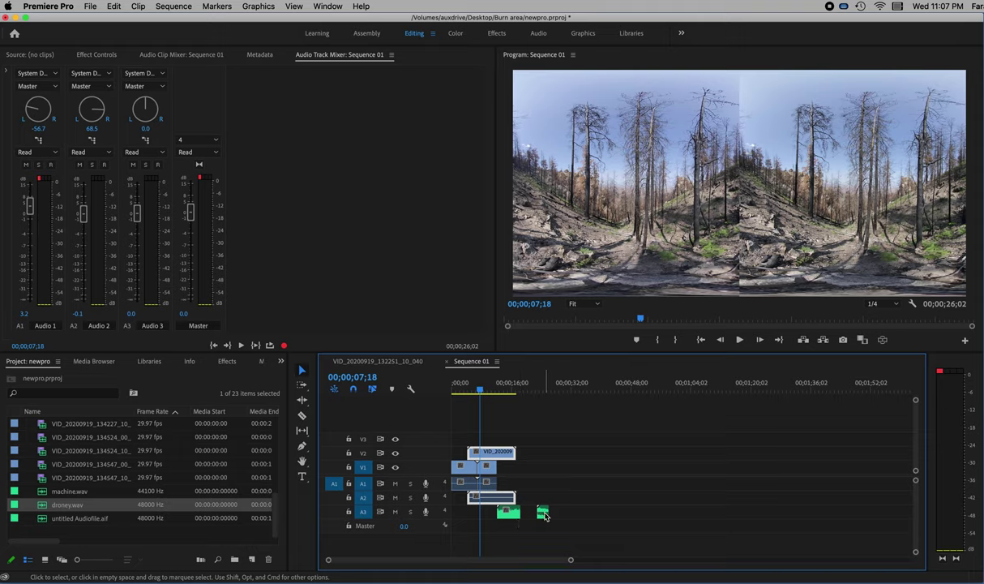
pyautogui.moveTo(544, 513)
pyautogui.mouseDown()
pyautogui.moveTo(541, 523)
pyautogui.moveTo(507, 533)
pyautogui.moveTo(557, 525)
pyautogui.moveTo(511, 526)
pyautogui.moveTo(542, 523)
pyautogui.mouseUp()
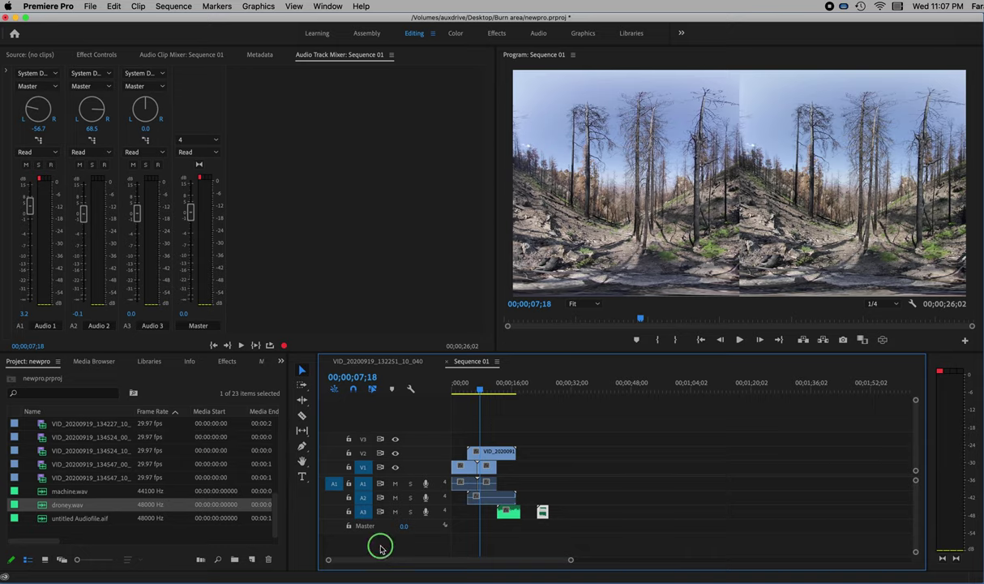
# Add two standard audio tracks after Audio 3 and no video tracks
pyautogui.rightClick(379, 548)
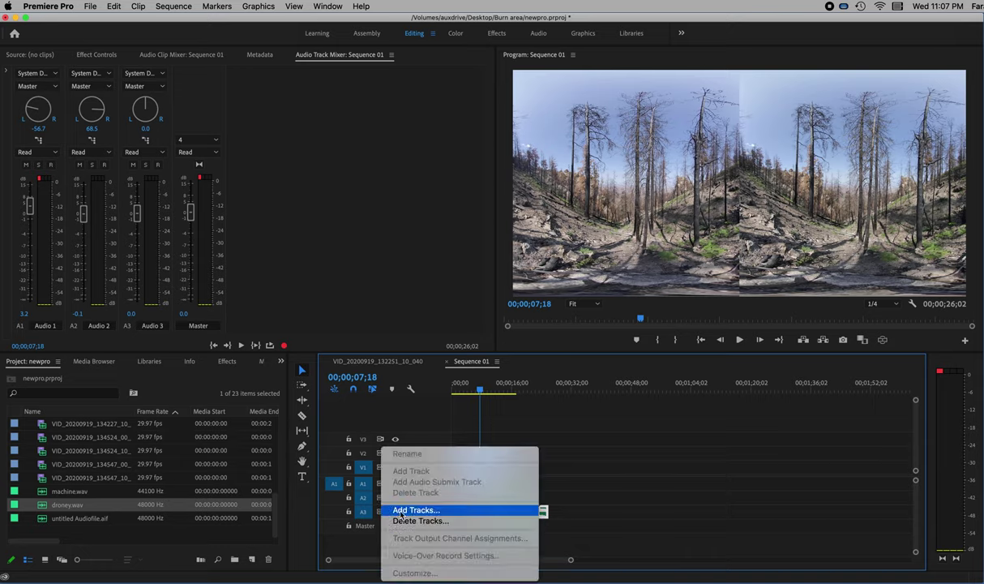
pyautogui.click(400, 511)
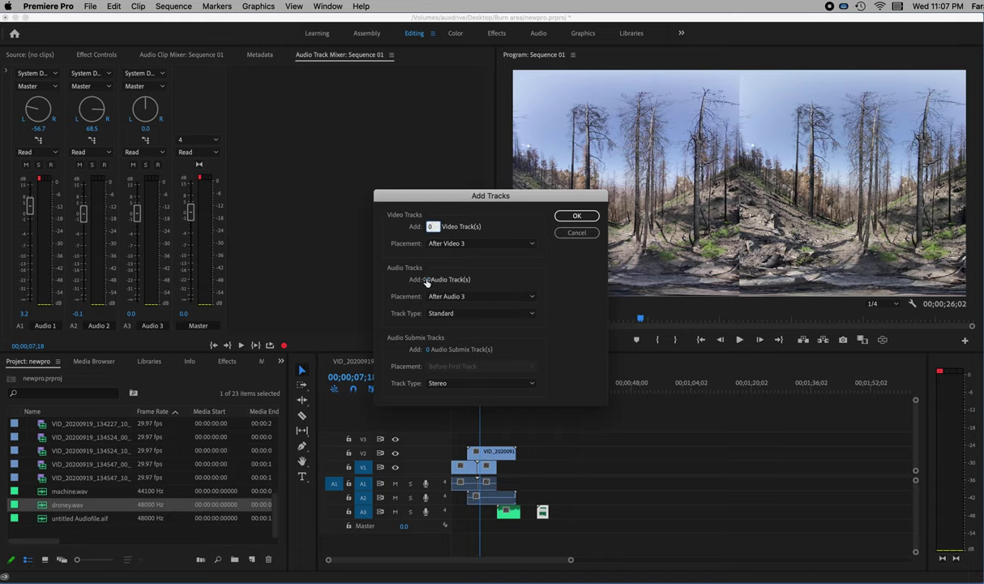
pyautogui.click(428, 279)
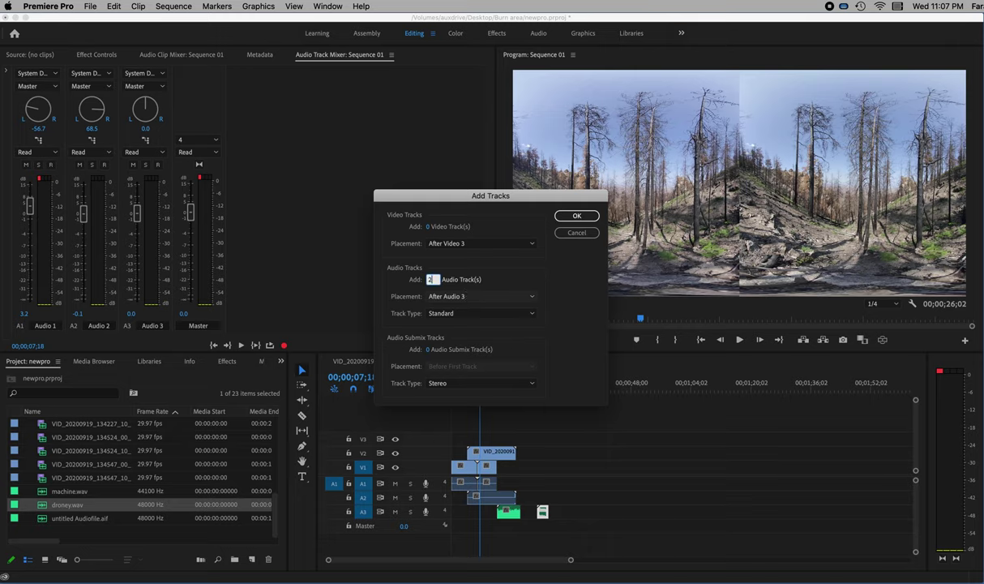
pyautogui.write('2')
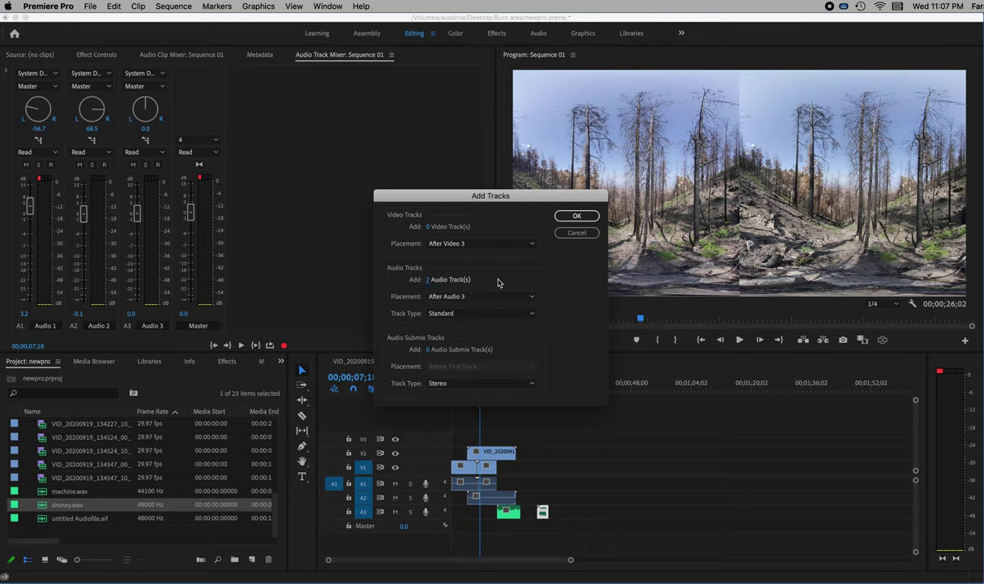
pyautogui.click(576, 215)
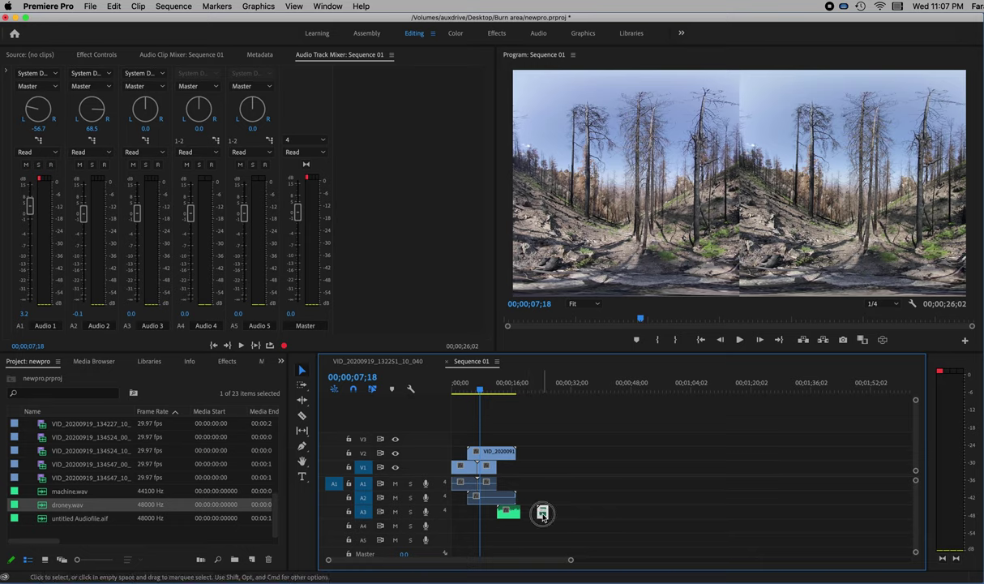
# Move droney.wav onto track A4 beneath machine.wav, and cut machine.wav into separated pieces along A3
pyautogui.moveTo(512, 510)
pyautogui.mouseDown()
pyautogui.moveTo(523, 519)
pyautogui.moveTo(504, 529)
pyautogui.mouseUp()
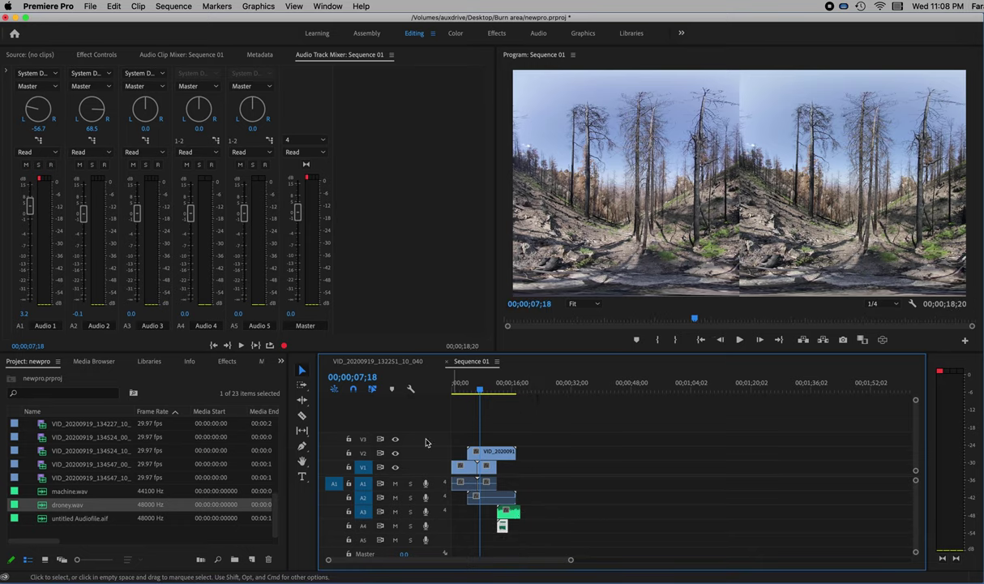
pyautogui.click(302, 415)
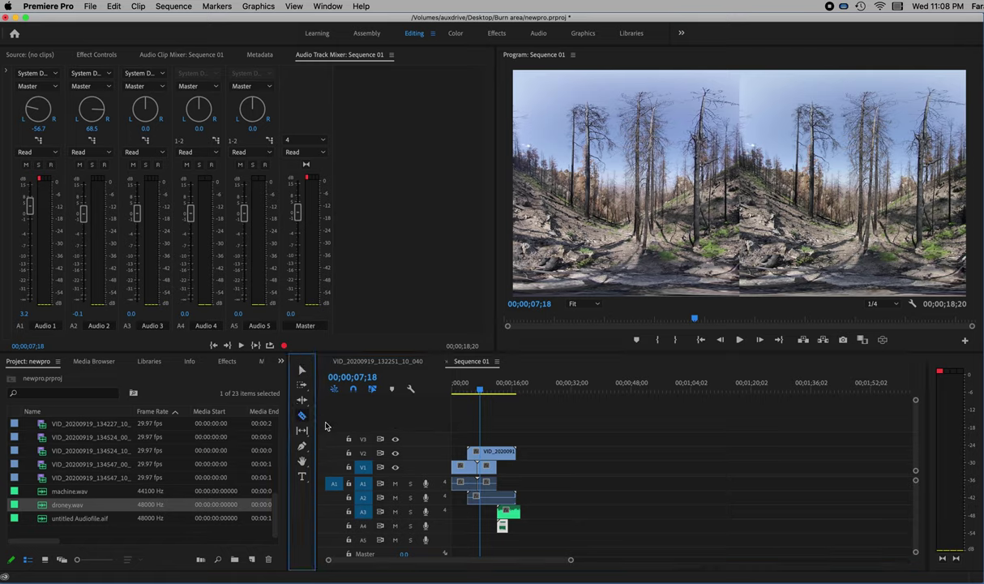
pyautogui.click(514, 512)
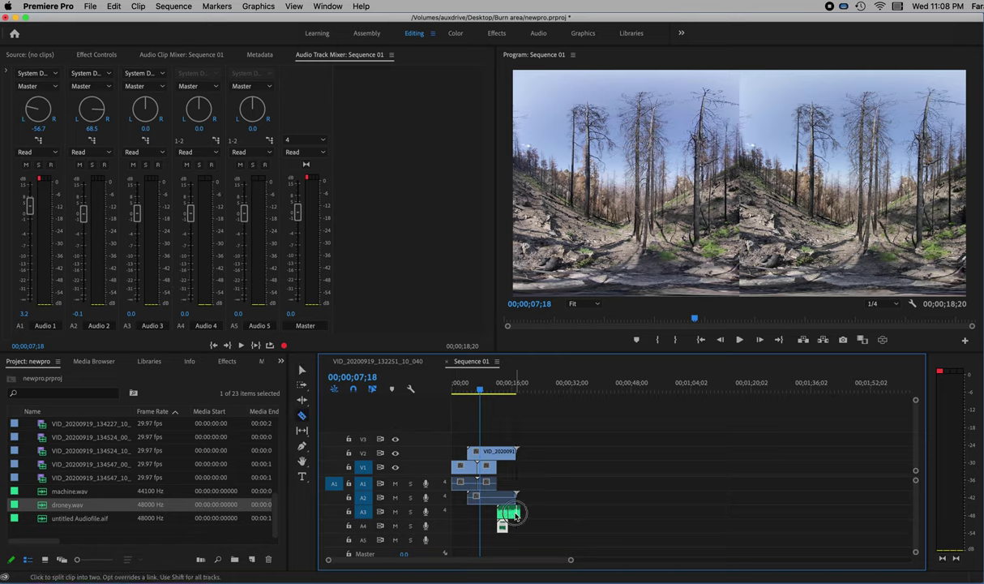
pyautogui.click(302, 370)
pyautogui.moveTo(518, 513); pyautogui.dragTo(514, 535)
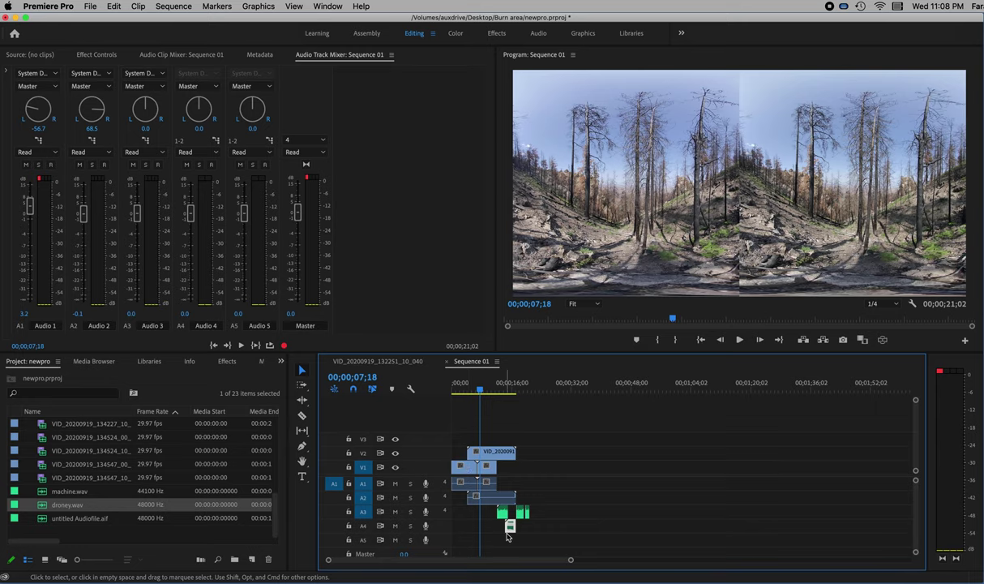
# Move the V2 clip down to V1 directly after the second clip, and place the playhead near that cut
pyautogui.click(477, 389)
pyautogui.moveTo(476, 390)
pyautogui.mouseDown()
pyautogui.moveTo(467, 390)
pyautogui.moveTo(483, 392)
pyautogui.moveTo(476, 392)
pyautogui.mouseUp()
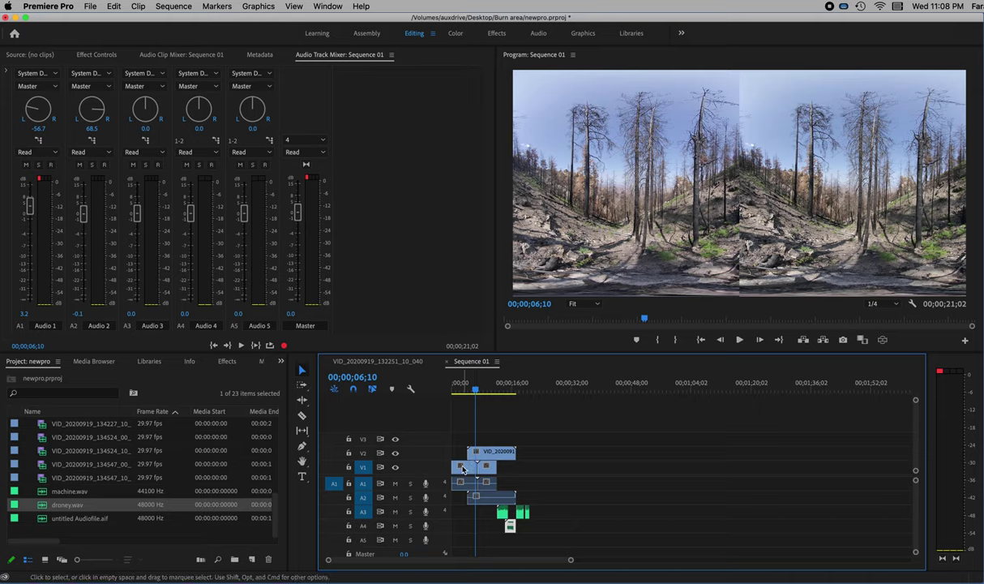
pyautogui.moveTo(477, 464); pyautogui.dragTo(516, 468)
pyautogui.moveTo(454, 390); pyautogui.dragTo(496, 391)
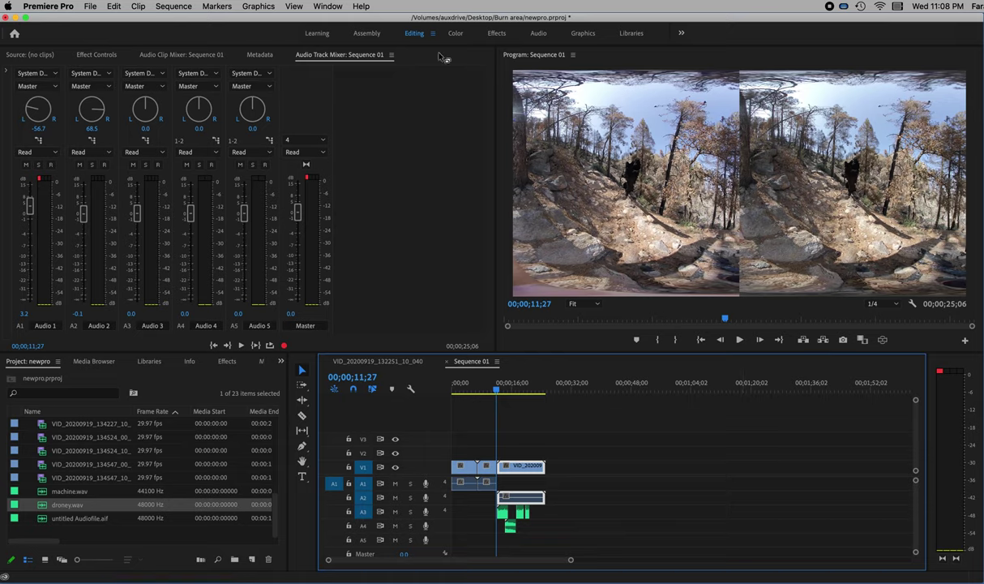
# Switch to the Effects workspace and apply a Cross Dissolve video transition at the start of the third V1 clip
pyautogui.click(496, 34)
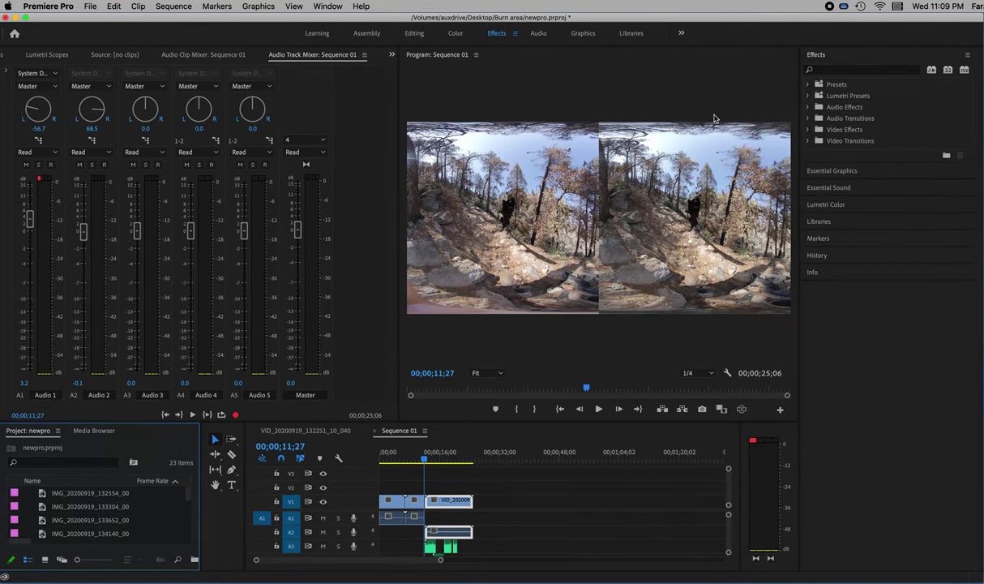
pyautogui.click(807, 141)
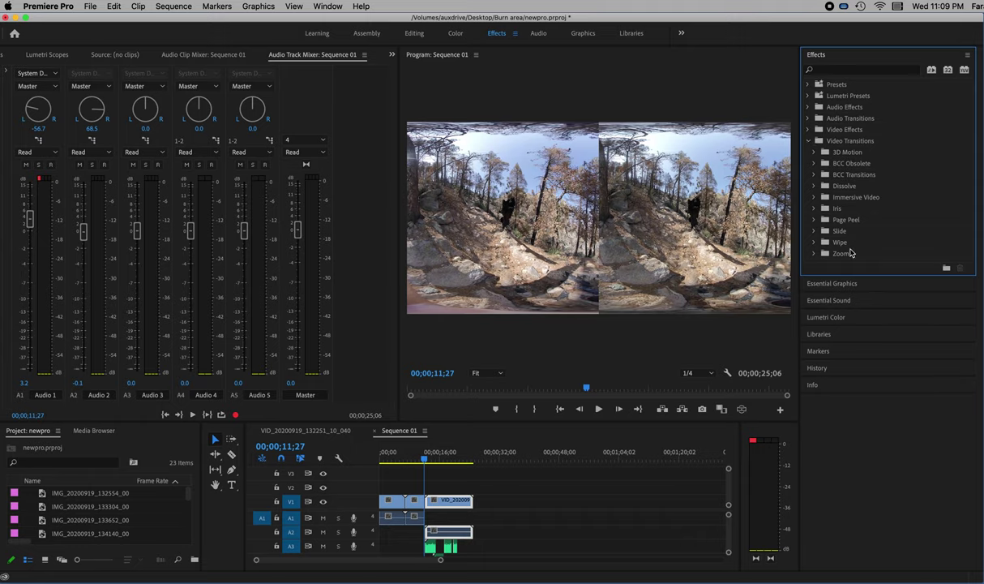
pyautogui.click(814, 187)
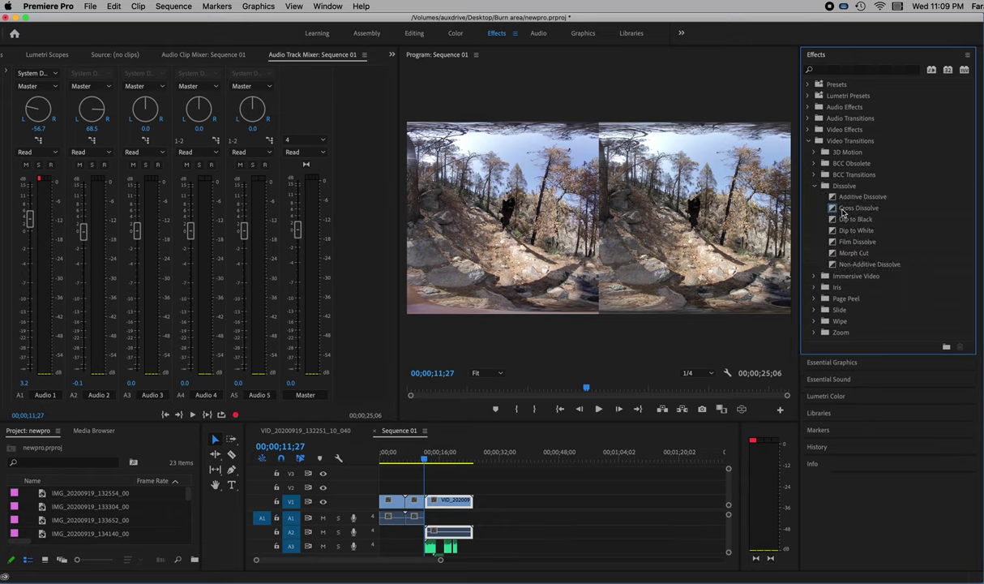
pyautogui.click(836, 210)
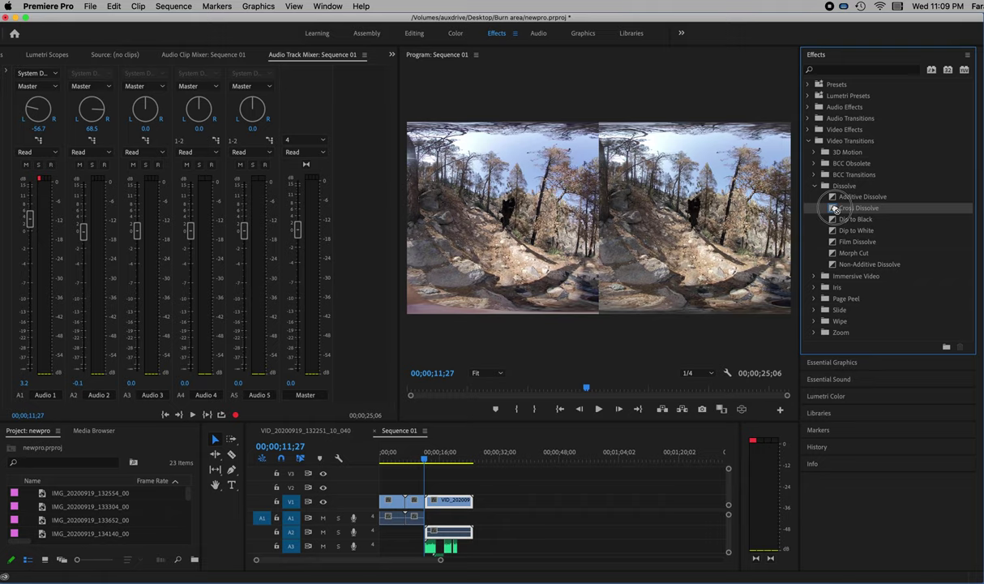
pyautogui.moveTo(836, 210); pyautogui.dragTo(428, 504)
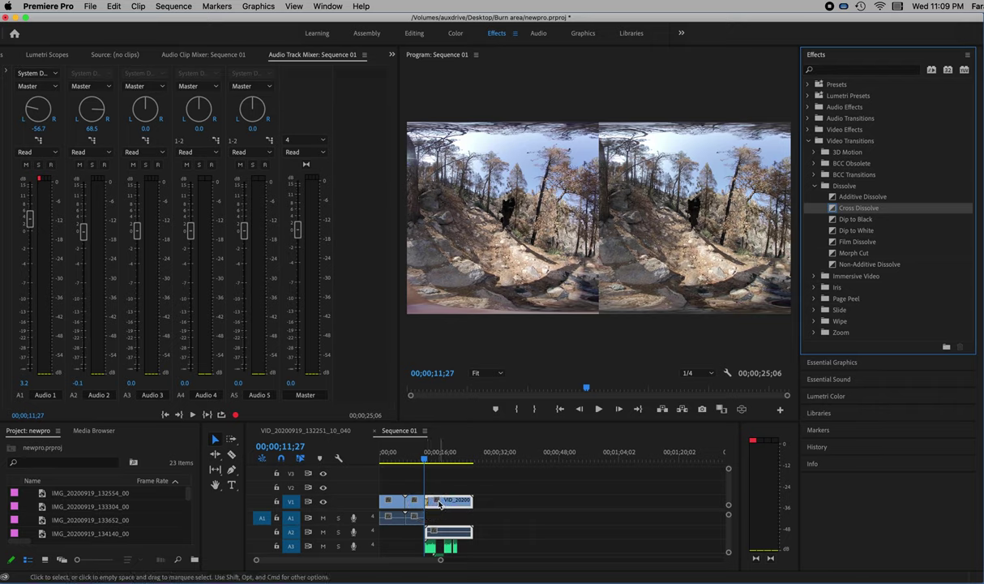
# Preview the Cross Dissolve by scrubbing back and forth across the transition into the third V1 clip
pyautogui.moveTo(439, 559); pyautogui.dragTo(395, 565)
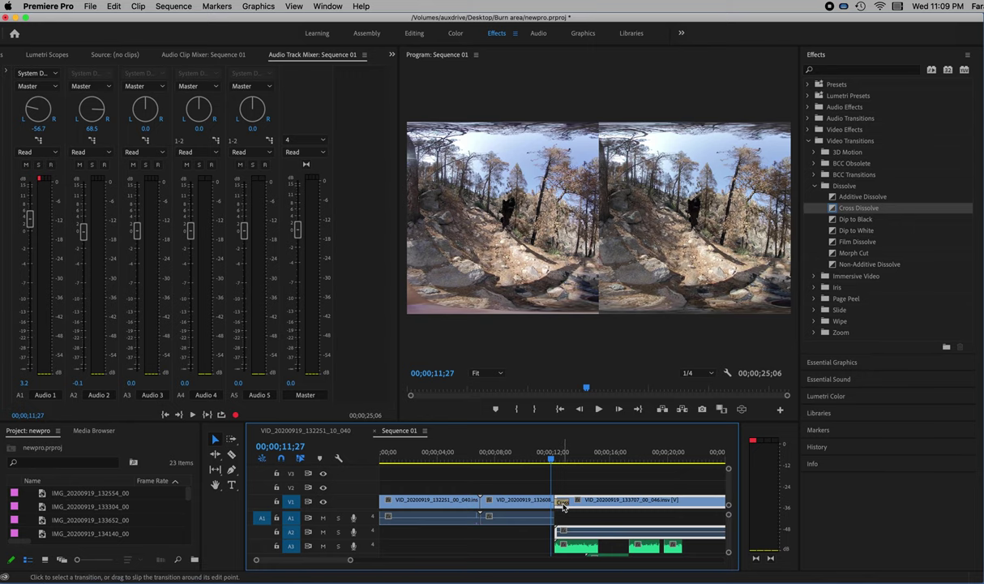
pyautogui.moveTo(551, 459); pyautogui.dragTo(562, 459)
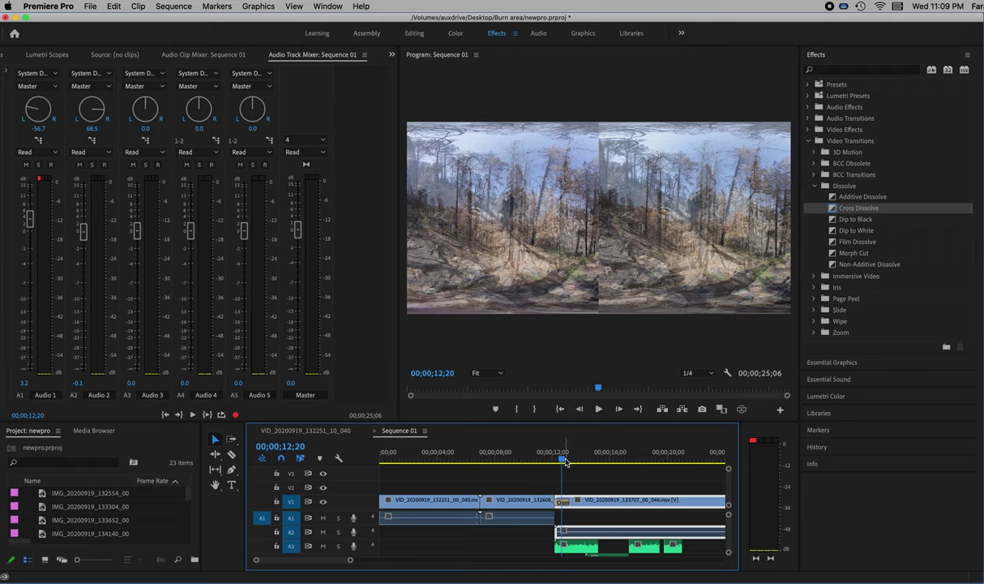
pyautogui.moveTo(567, 460)
pyautogui.mouseDown()
pyautogui.moveTo(575, 464)
pyautogui.moveTo(549, 460)
pyautogui.mouseUp()
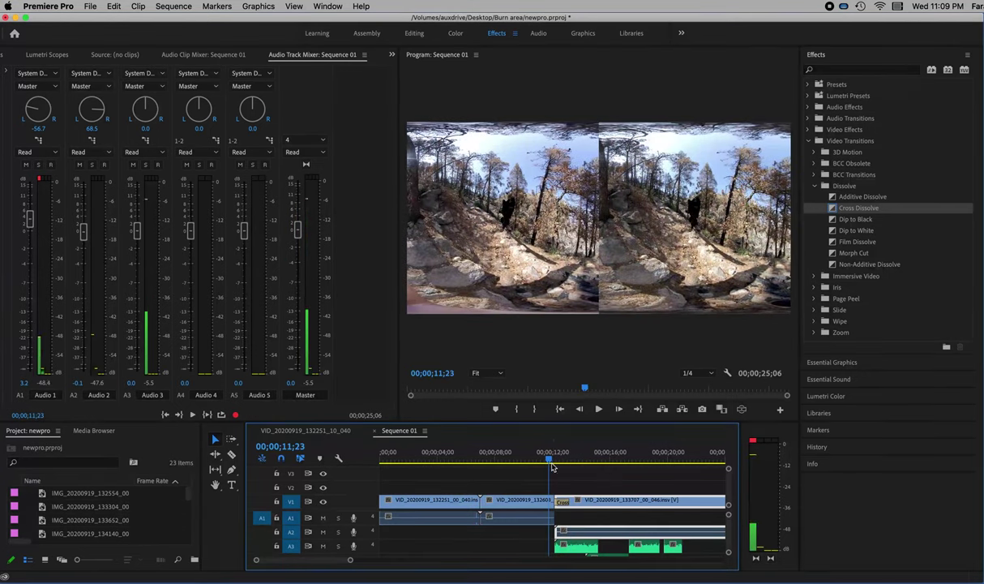
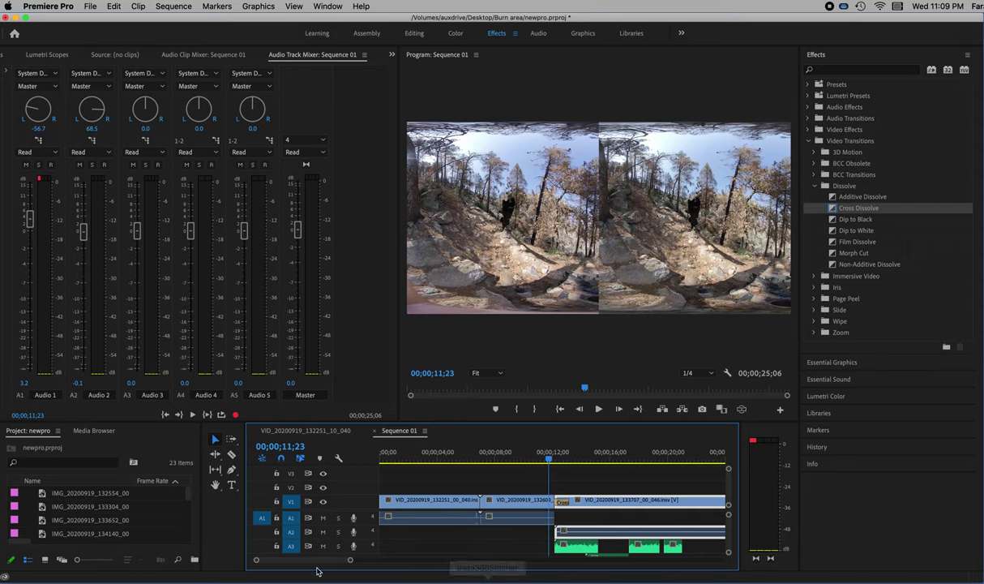
# Add the text "whatever I want" over the right-eye image at 00;00;25;00 using the Type tool
pyautogui.moveTo(351, 561); pyautogui.dragTo(394, 559)
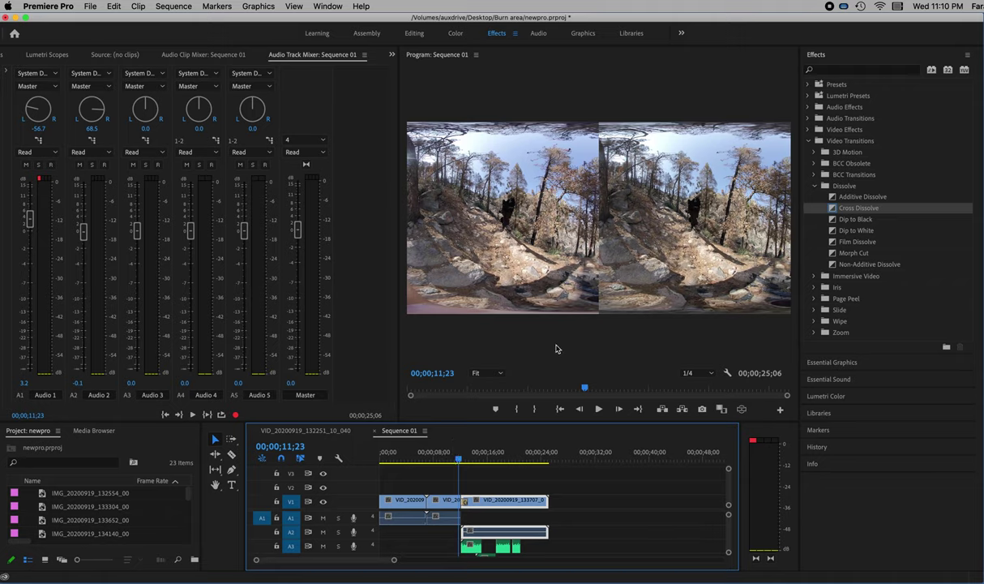
pyautogui.moveTo(458, 459); pyautogui.dragTo(548, 462)
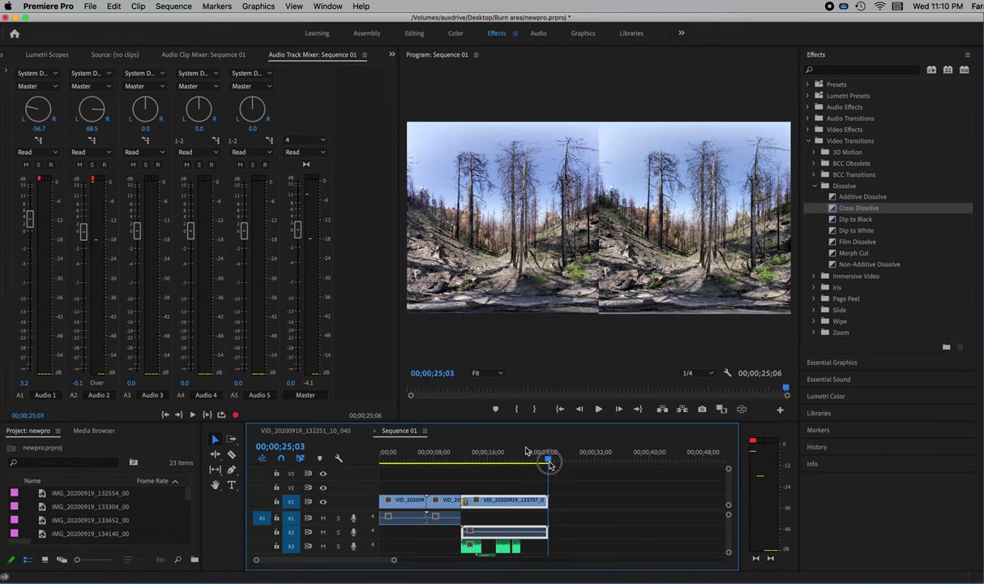
pyautogui.click(549, 460)
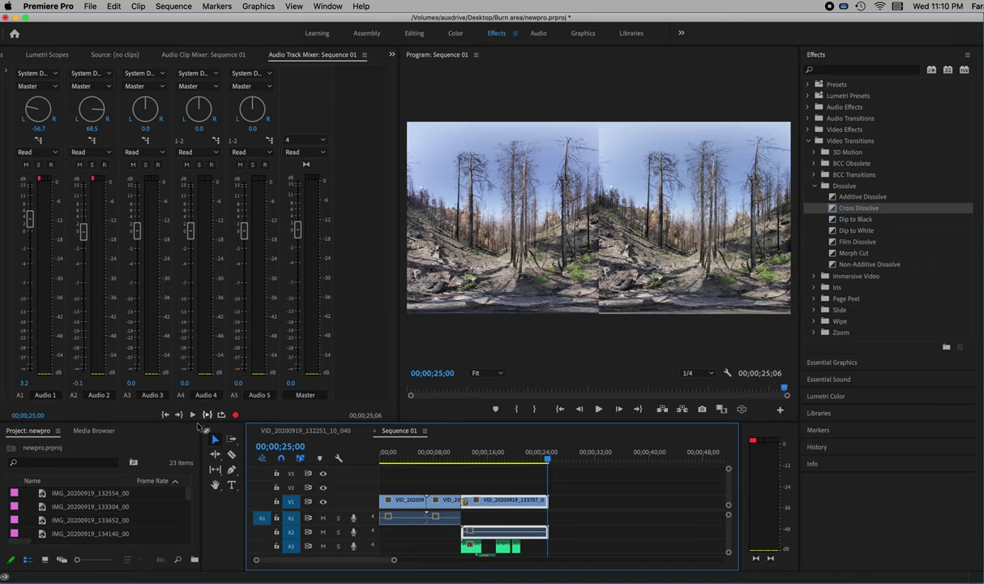
pyautogui.click(232, 487)
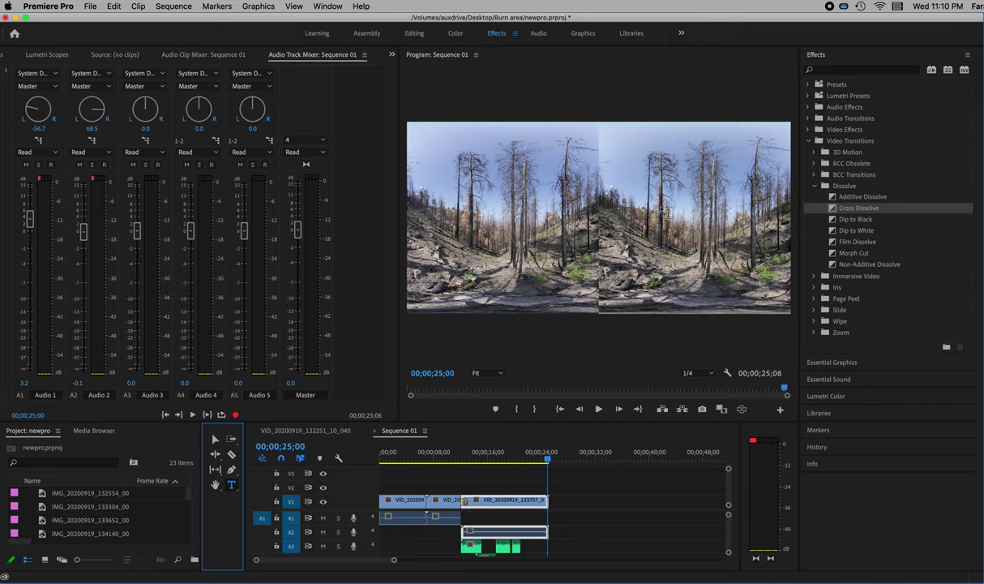
pyautogui.click(650, 204)
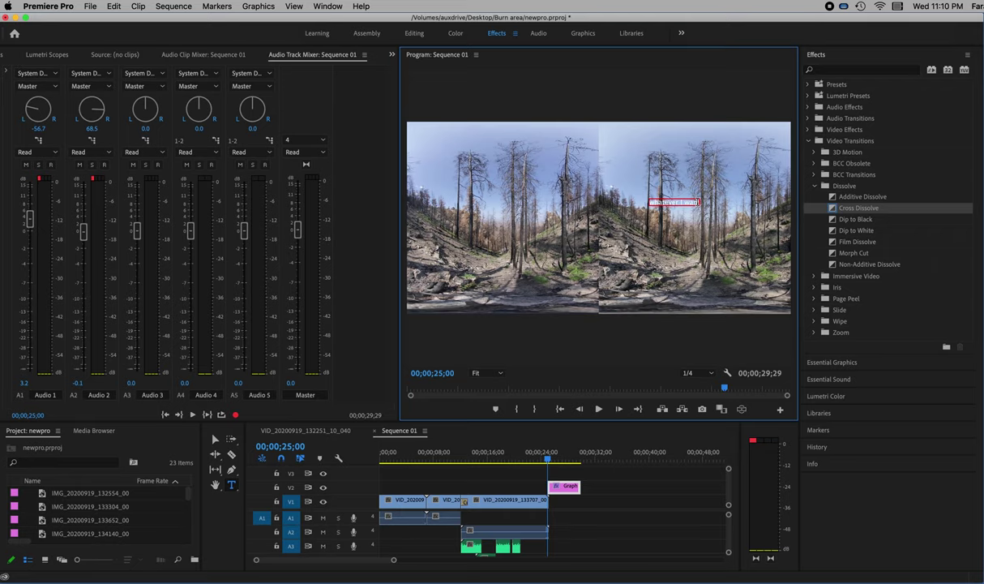
# Shift the title clip earlier on V2 so it overlaps the end of the third V1 clip, and preview it
pyautogui.click(581, 484)
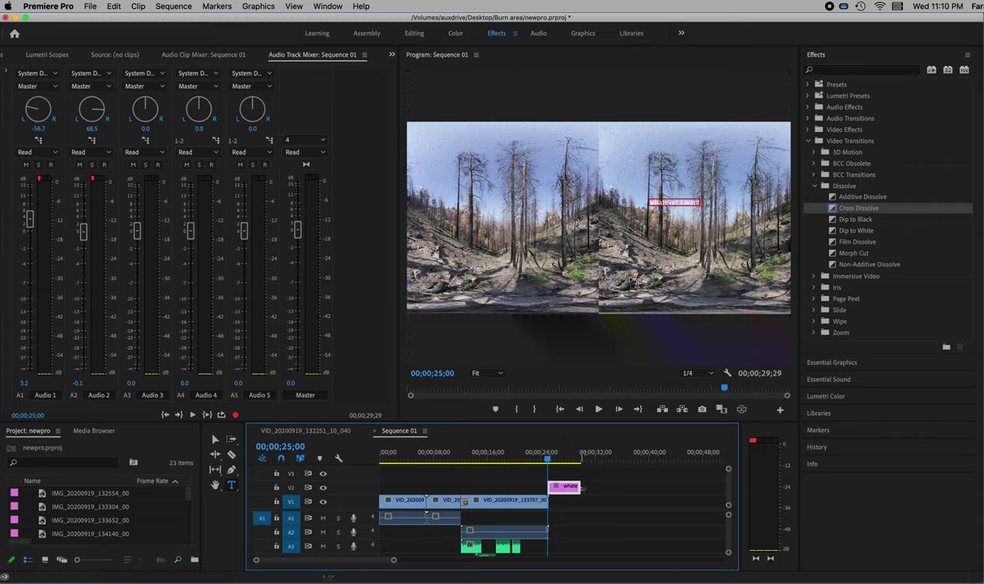
pyautogui.click(558, 490)
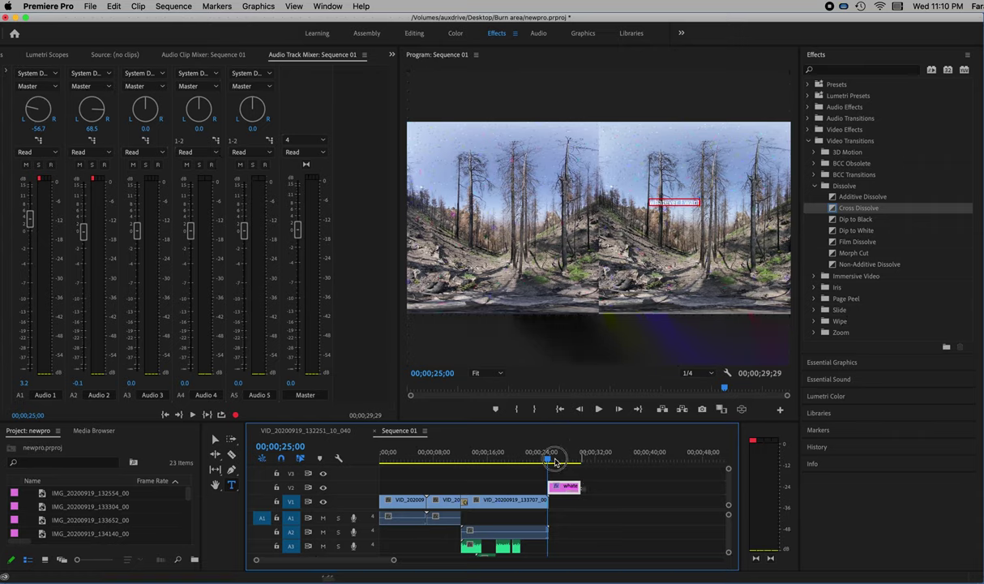
pyautogui.click(566, 460)
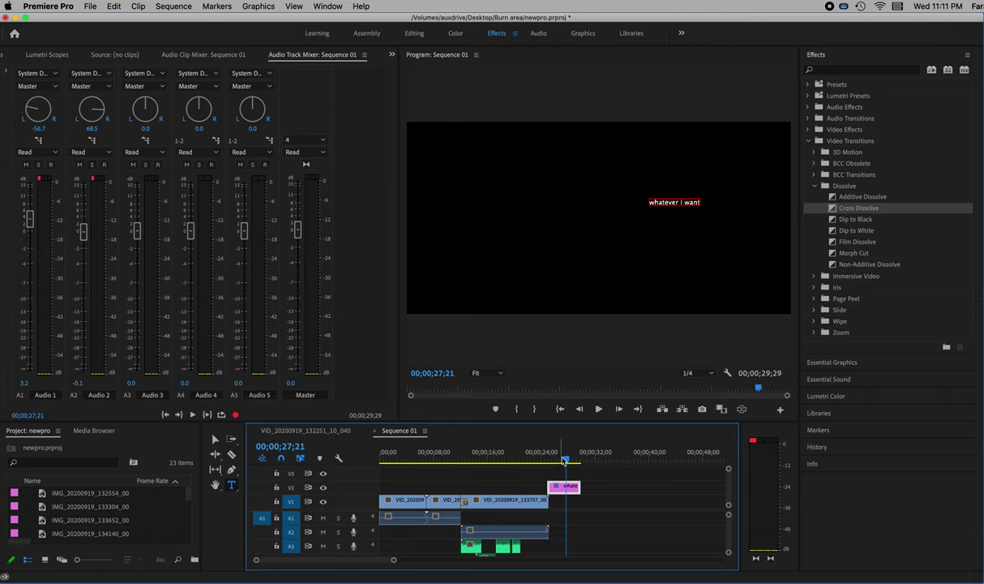
pyautogui.moveTo(559, 487); pyautogui.dragTo(539, 454)
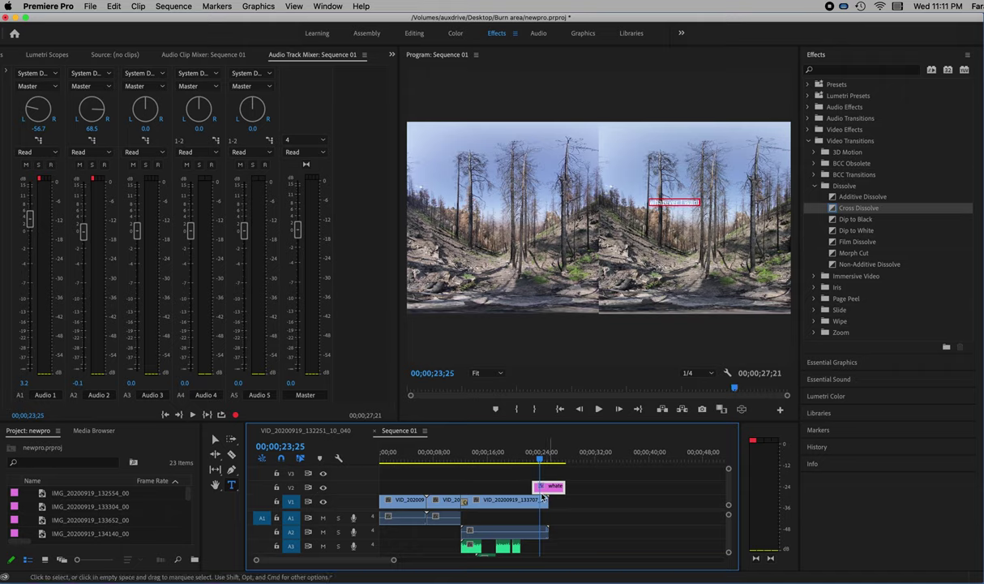
pyautogui.press('space')
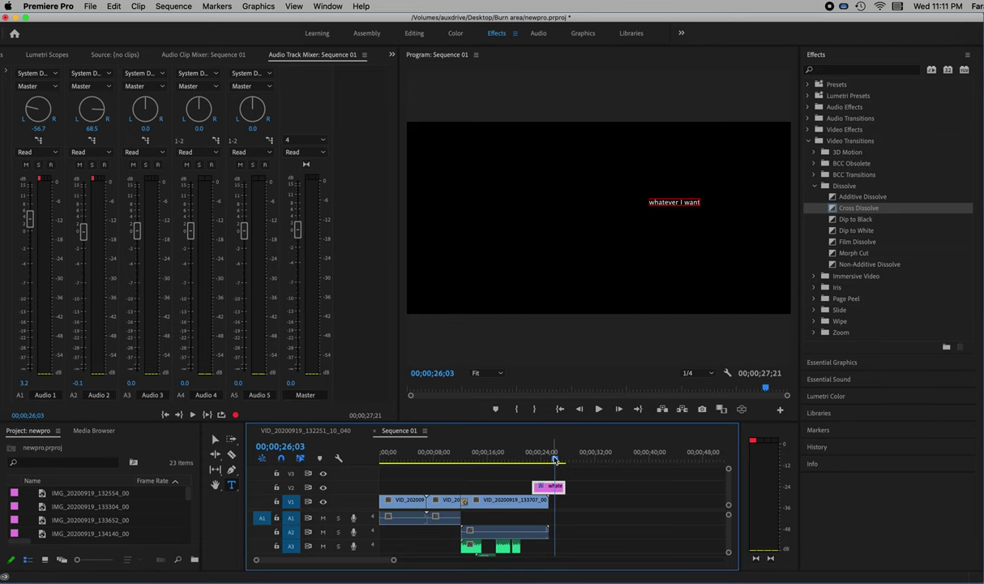
pyautogui.press('space')
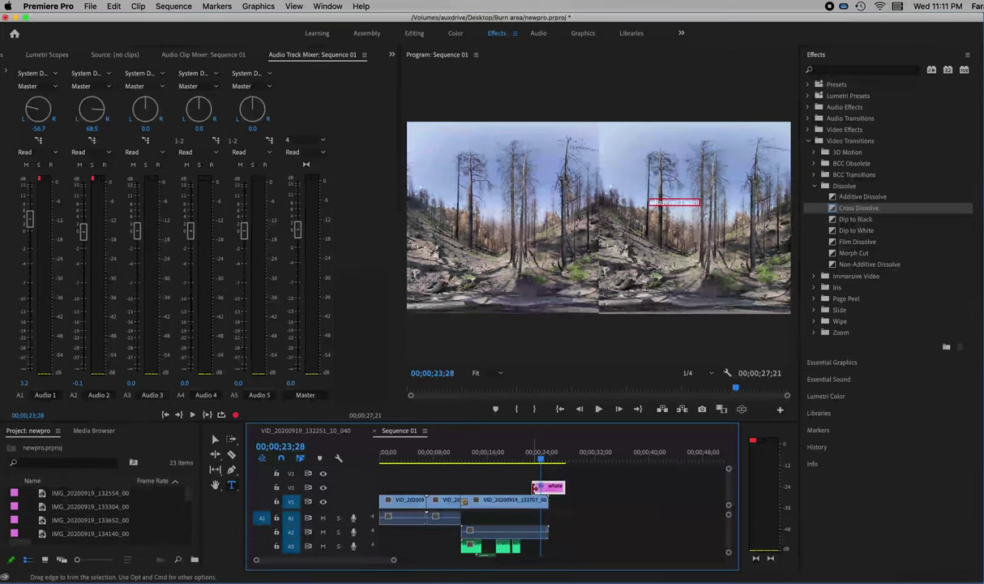
# Adjust both ends of the title clip so it starts shortly before the playhead and ends at 00;00;27;01
pyautogui.moveTo(535, 487); pyautogui.dragTo(499, 485)
pyautogui.click(568, 485)
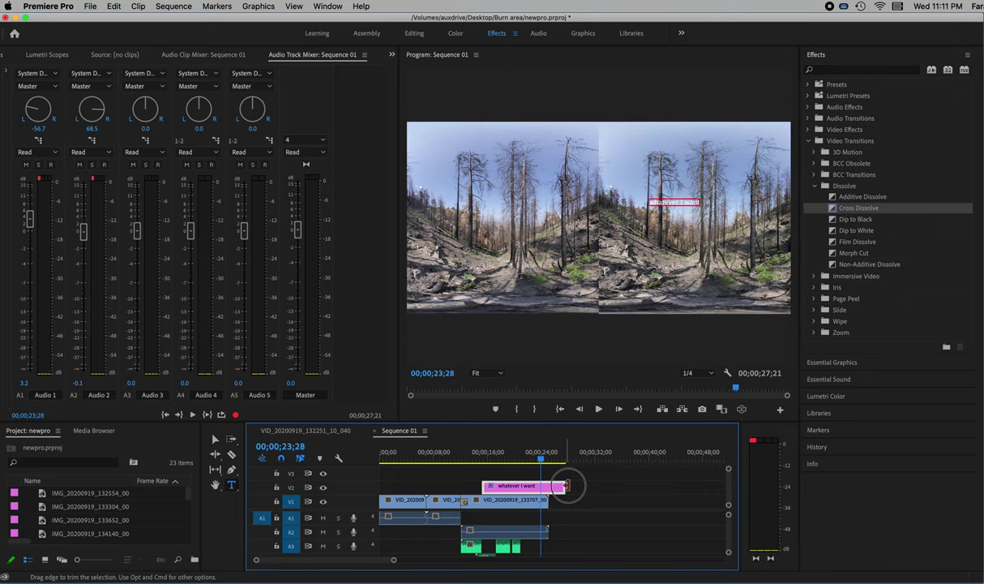
pyautogui.moveTo(567, 485)
pyautogui.mouseDown()
pyautogui.moveTo(625, 486)
pyautogui.moveTo(542, 487)
pyautogui.moveTo(560, 486)
pyautogui.mouseUp()
pyautogui.click(622, 488)
pyautogui.click(621, 486)
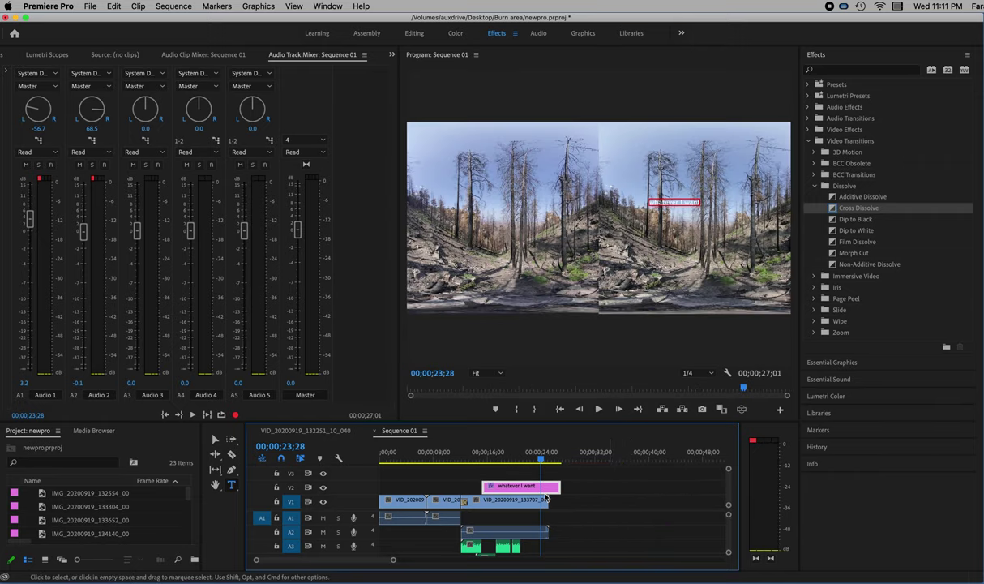
pyautogui.moveTo(484, 487); pyautogui.dragTo(521, 486)
pyautogui.moveTo(579, 475); pyautogui.dragTo(660, 457)
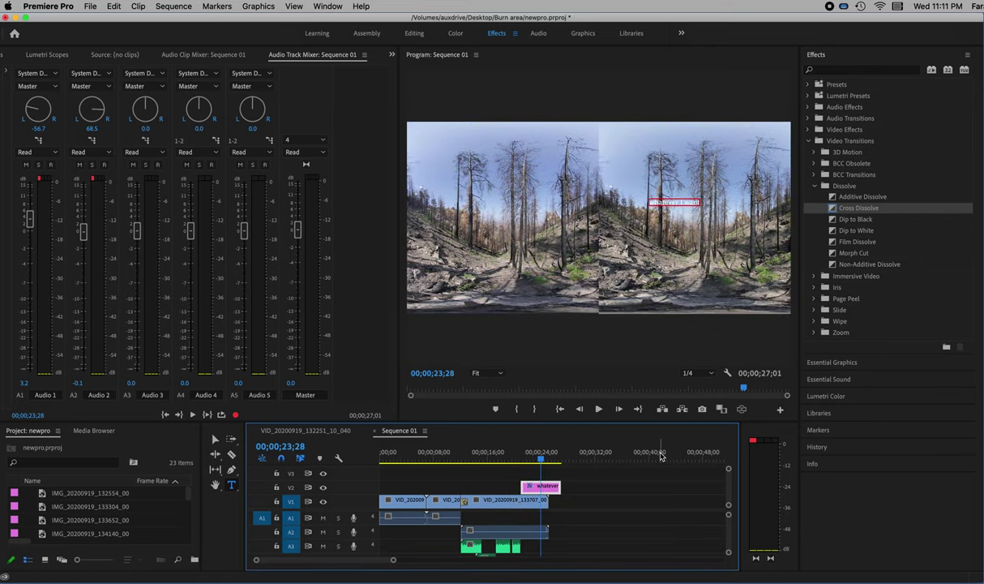
# Return to the Editing workspace and expand the text properties of the title clip in its effect controls
pyautogui.click(534, 489)
pyautogui.click(415, 34)
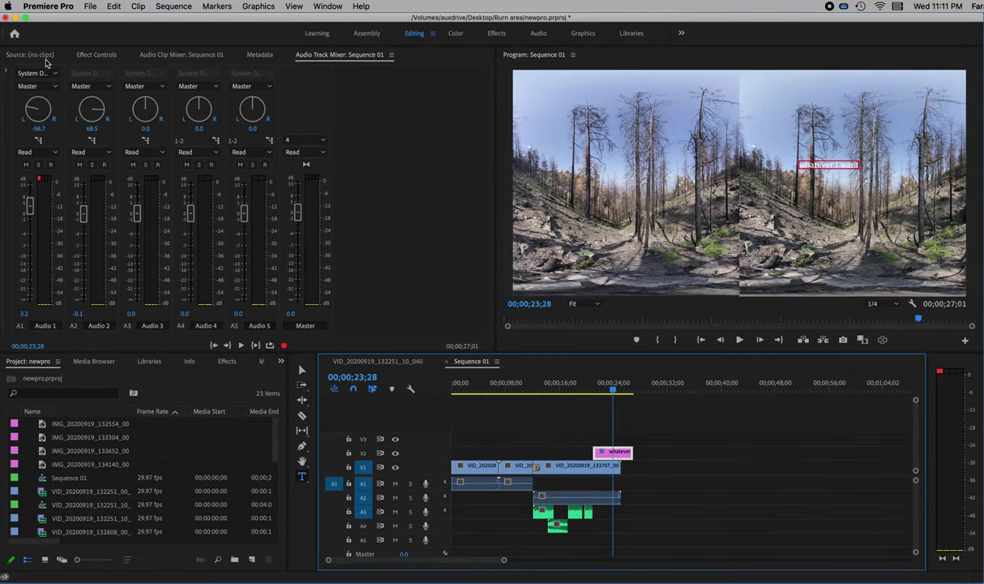
pyautogui.click(98, 55)
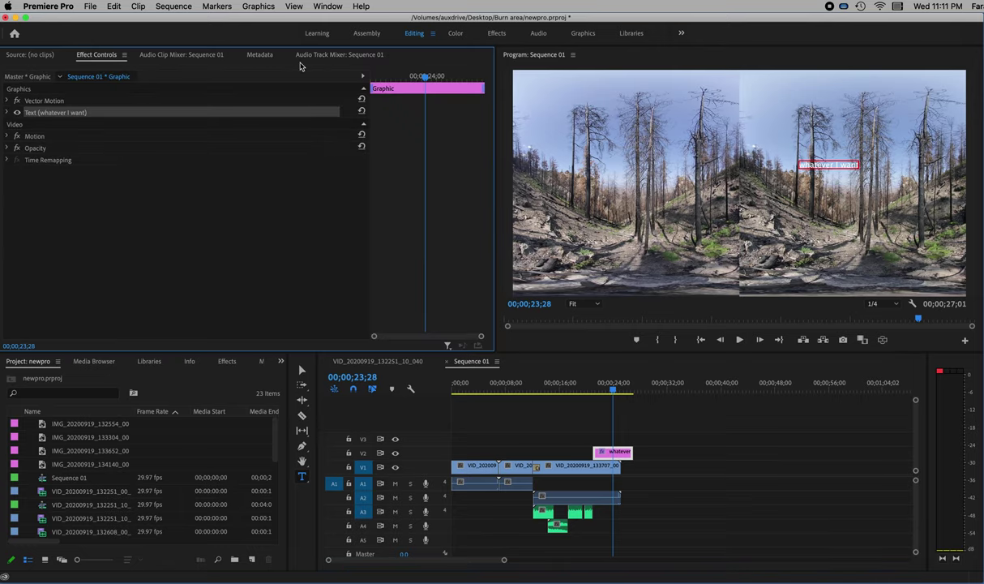
pyautogui.click(328, 7)
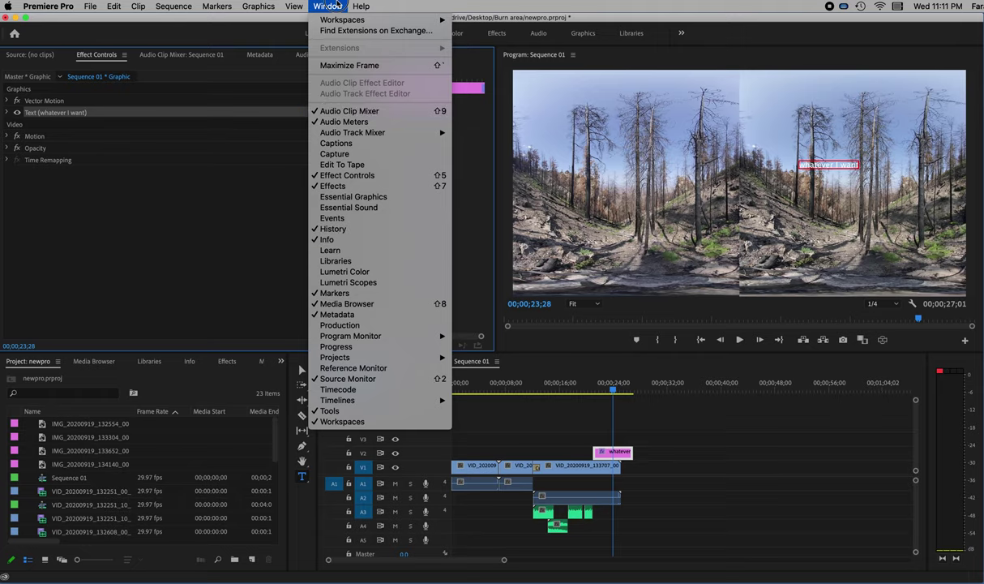
pyautogui.click(95, 51)
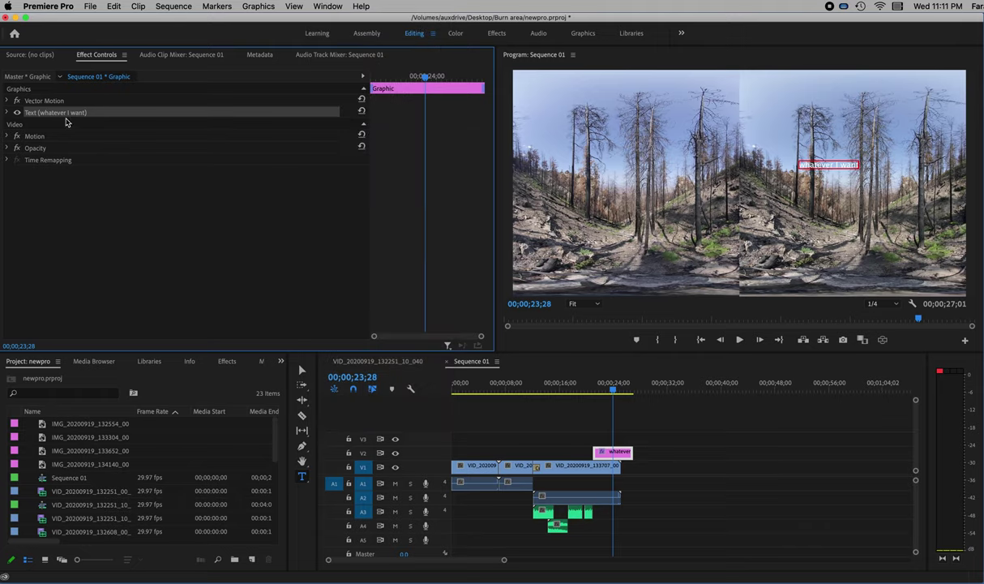
pyautogui.click(616, 454)
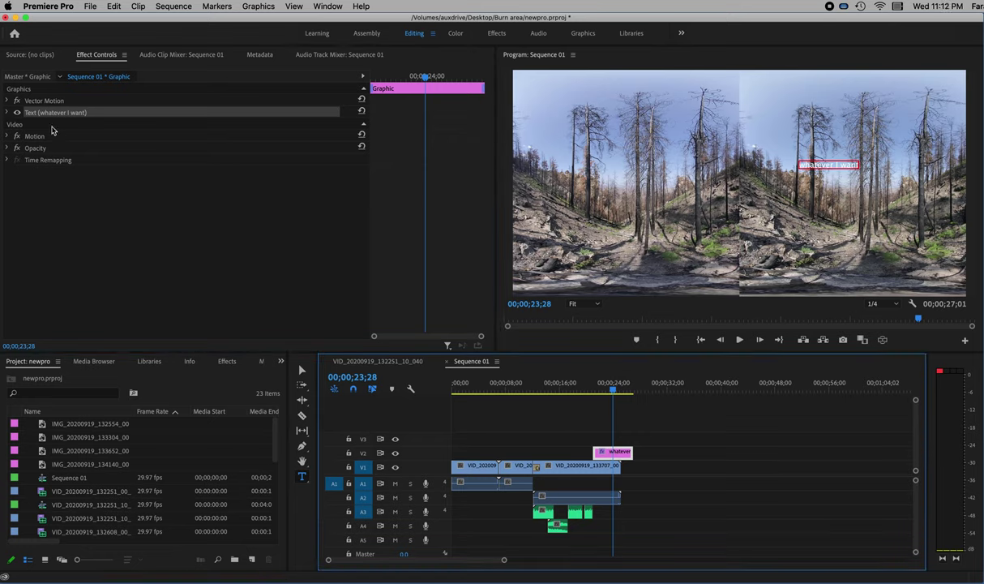
pyautogui.click(6, 113)
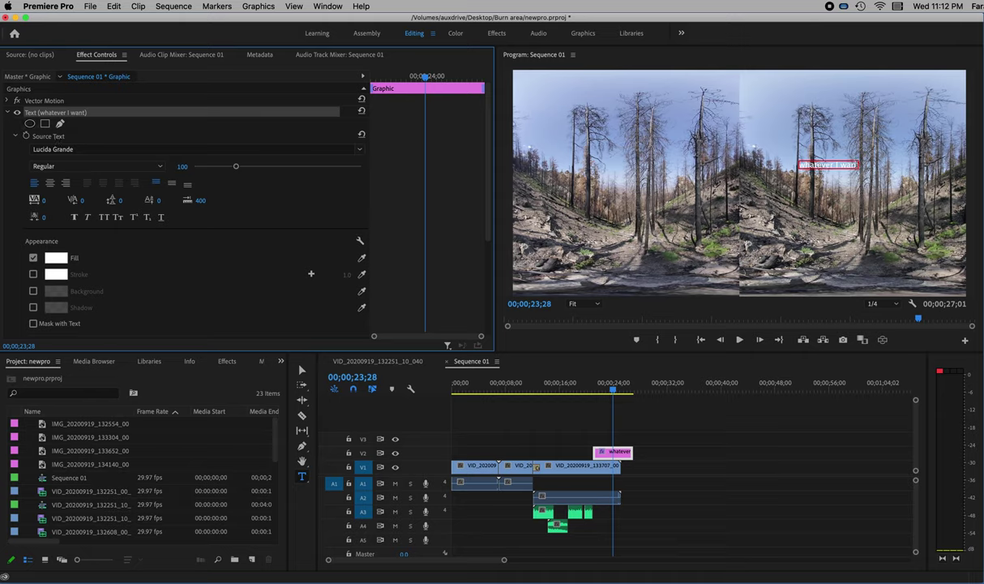
# Select all of the title text over the right-eye image and set its font size to 223
pyautogui.click(852, 164)
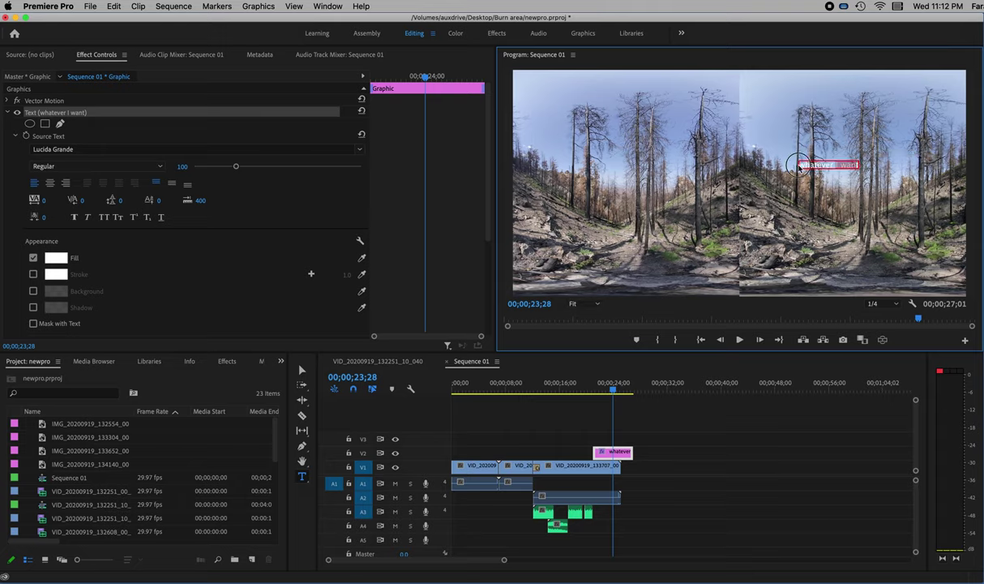
pyautogui.moveTo(798, 165); pyautogui.dragTo(866, 202)
pyautogui.moveTo(236, 168); pyautogui.dragTo(287, 171)
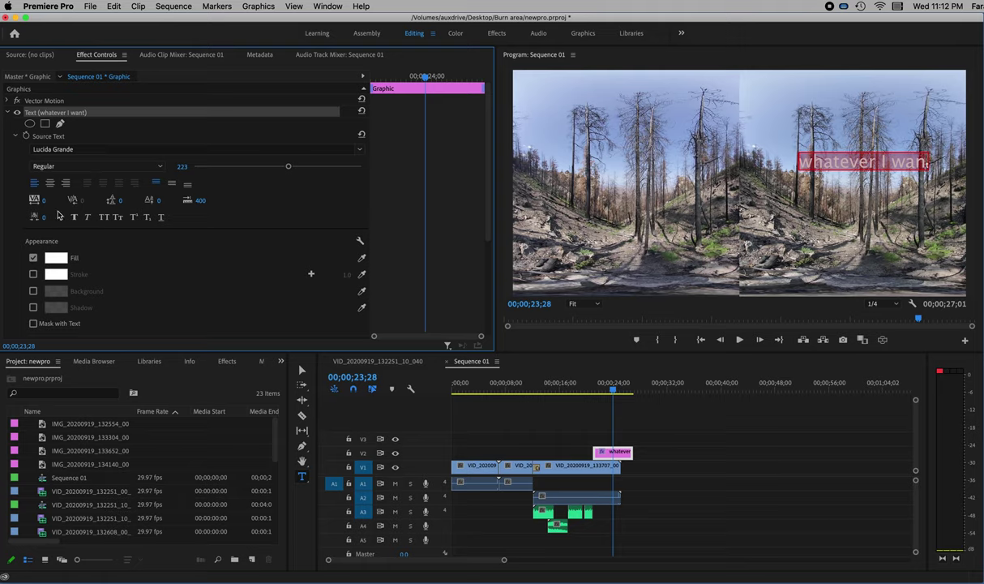
# Change the title text's font to Marion, then collapse its text properties and deselect the clip
pyautogui.click(80, 150)
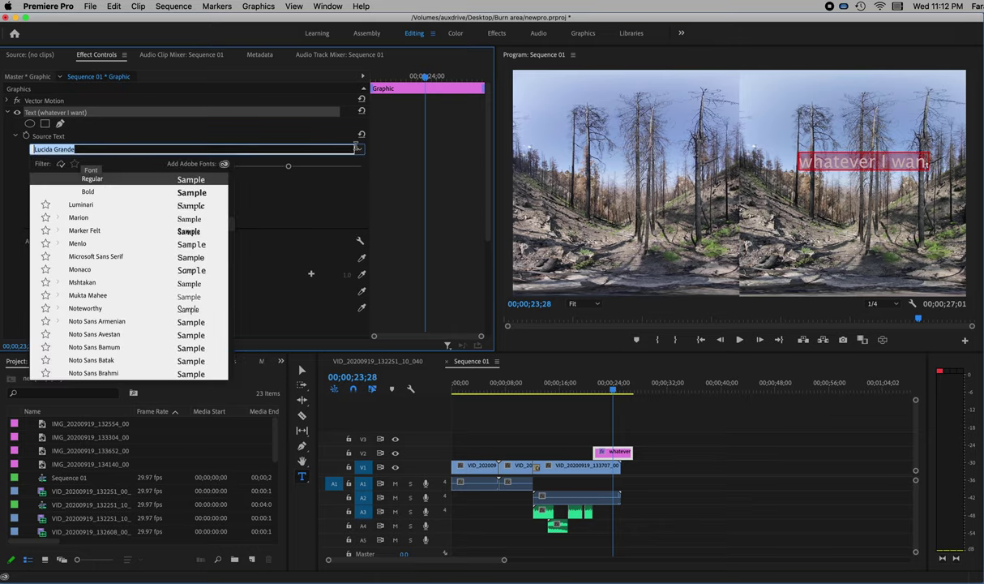
pyautogui.click(361, 153)
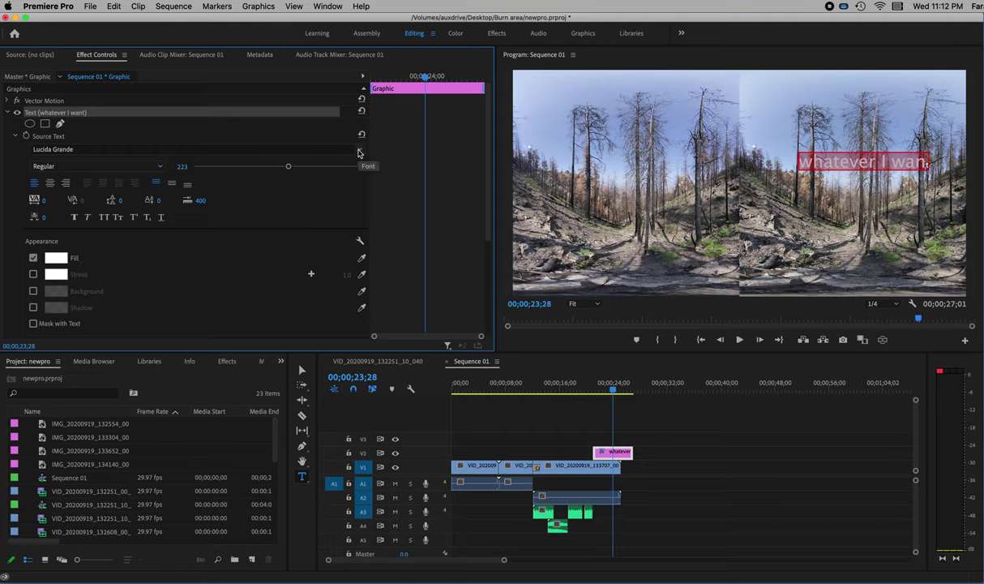
pyautogui.click(360, 153)
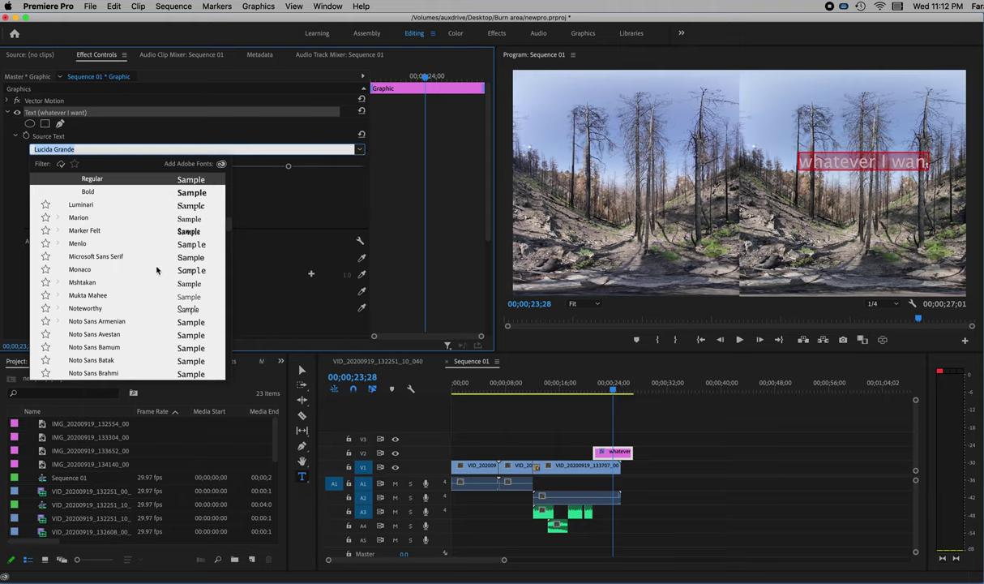
pyautogui.click(78, 218)
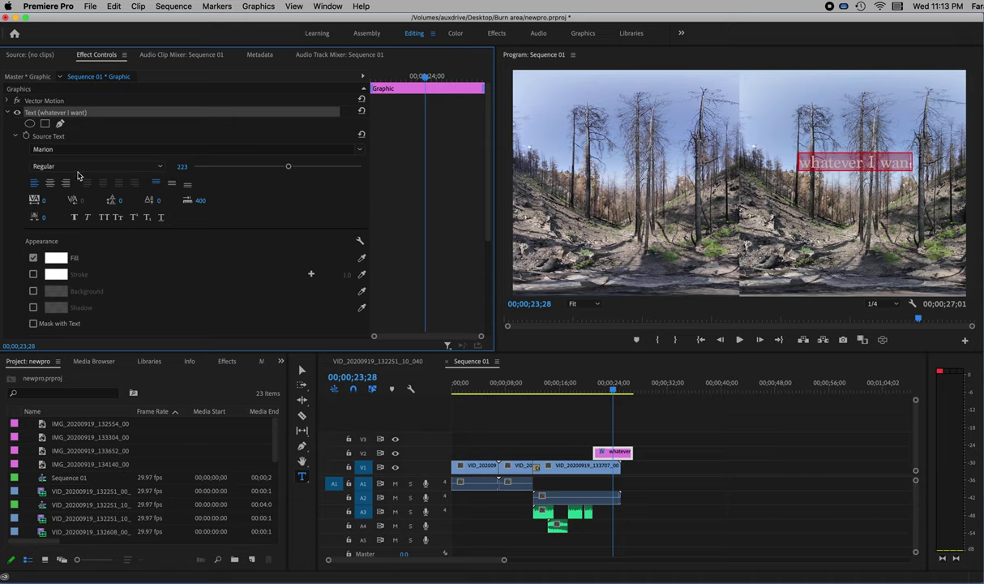
pyautogui.click(8, 114)
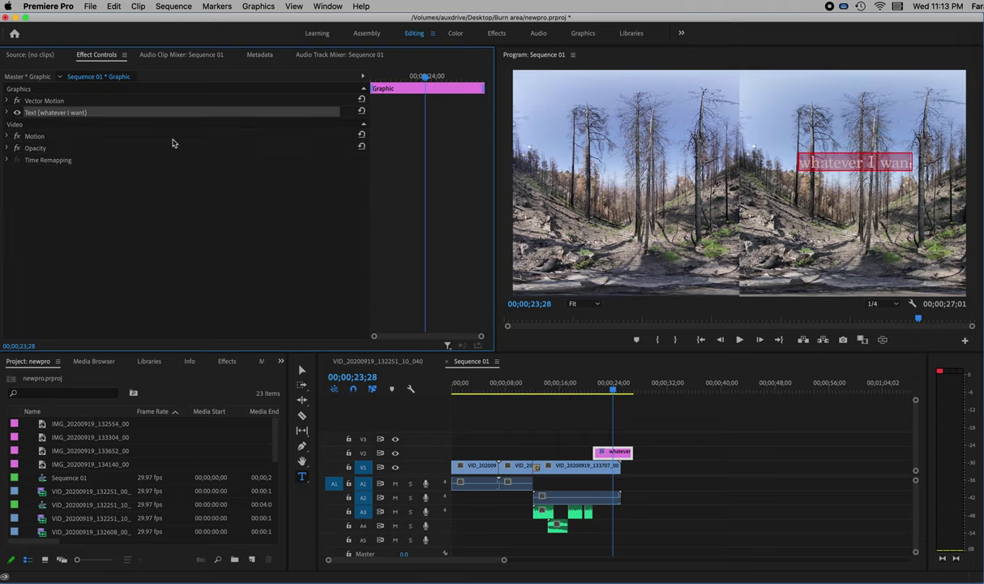
pyautogui.click(643, 429)
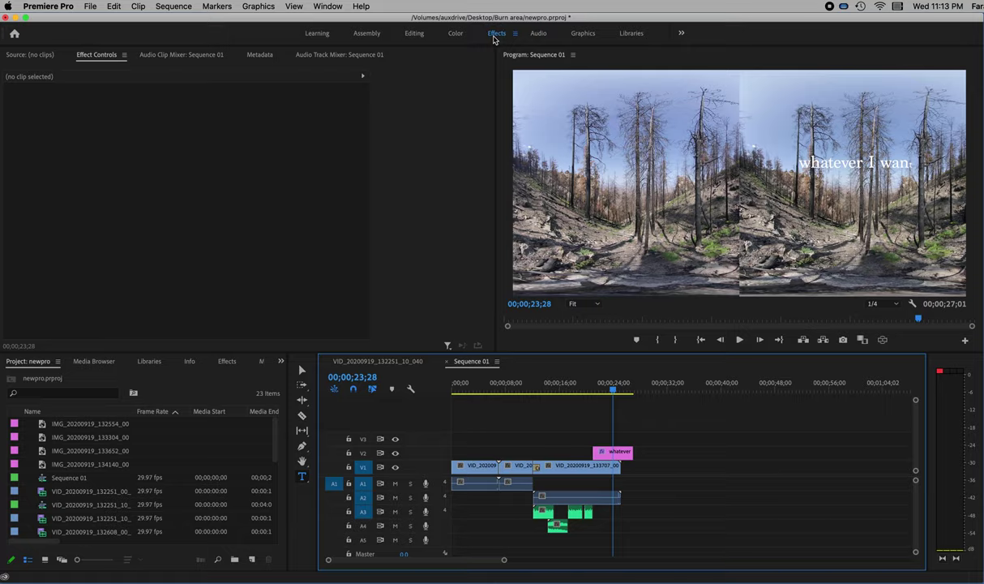
# Switch to the Effects workspace and expand the Immersive Video category of the video effects
pyautogui.click(494, 34)
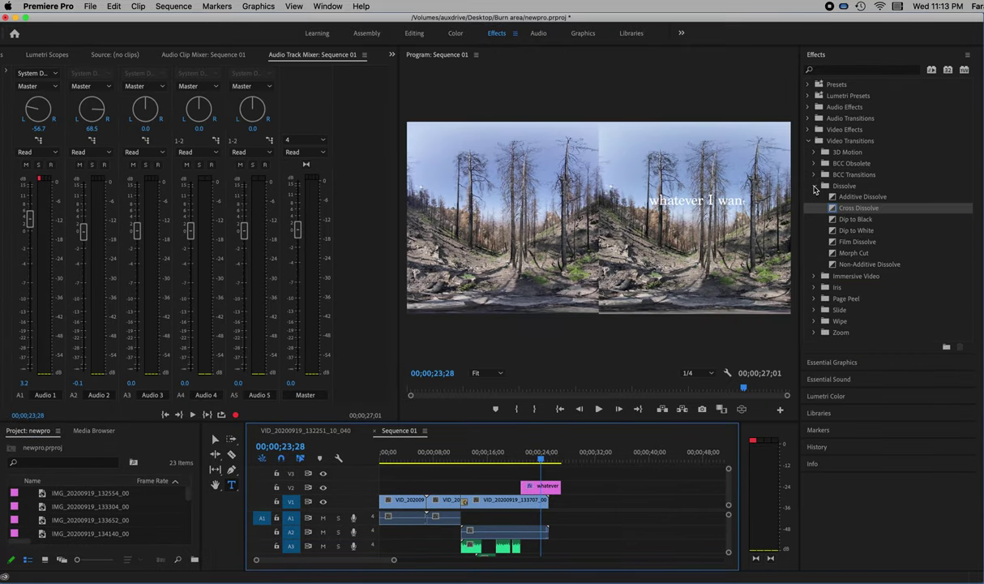
pyautogui.click(814, 186)
pyautogui.click(809, 141)
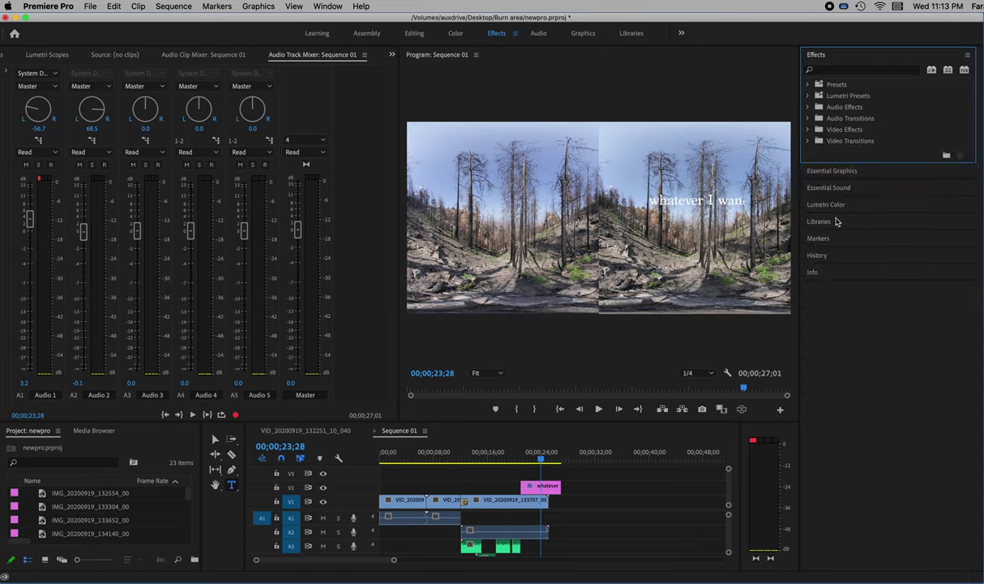
pyautogui.click(808, 130)
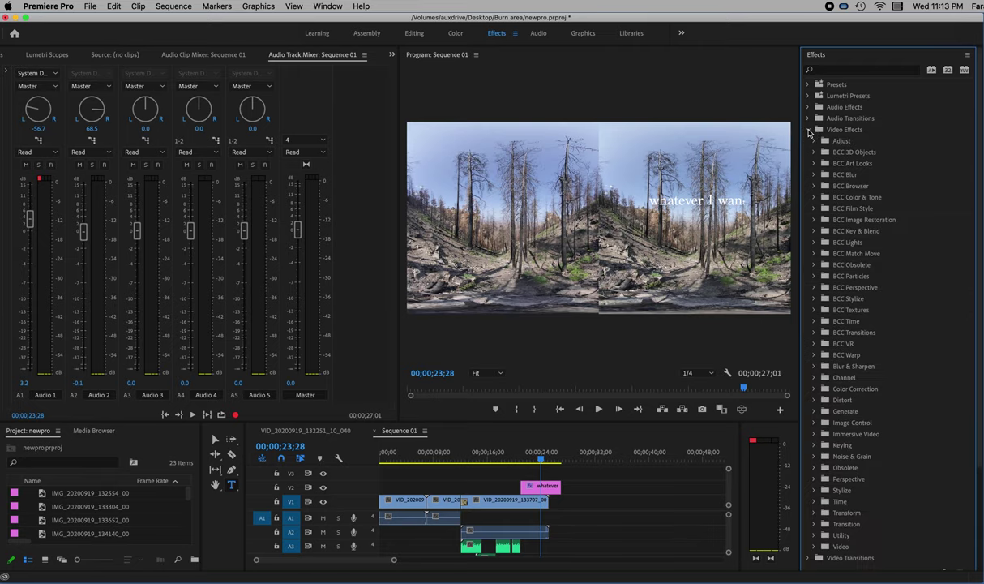
pyautogui.scroll(-2, 866, 395)
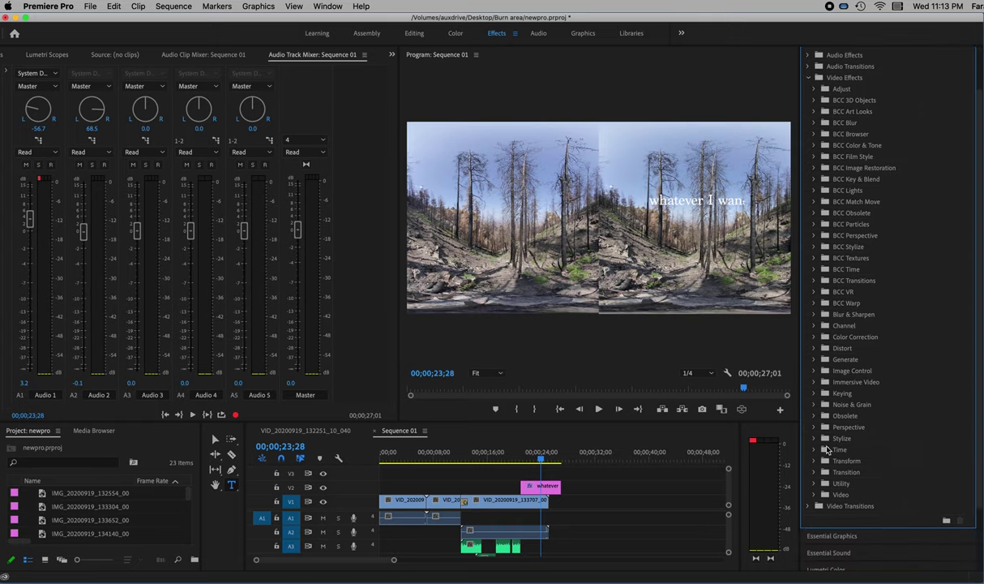
pyautogui.click(840, 382)
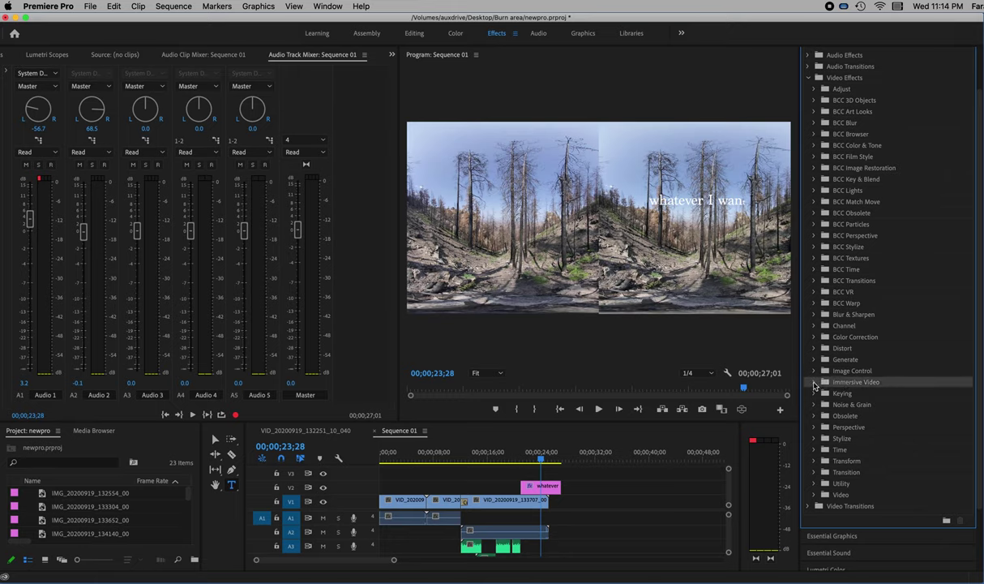
pyautogui.click(815, 384)
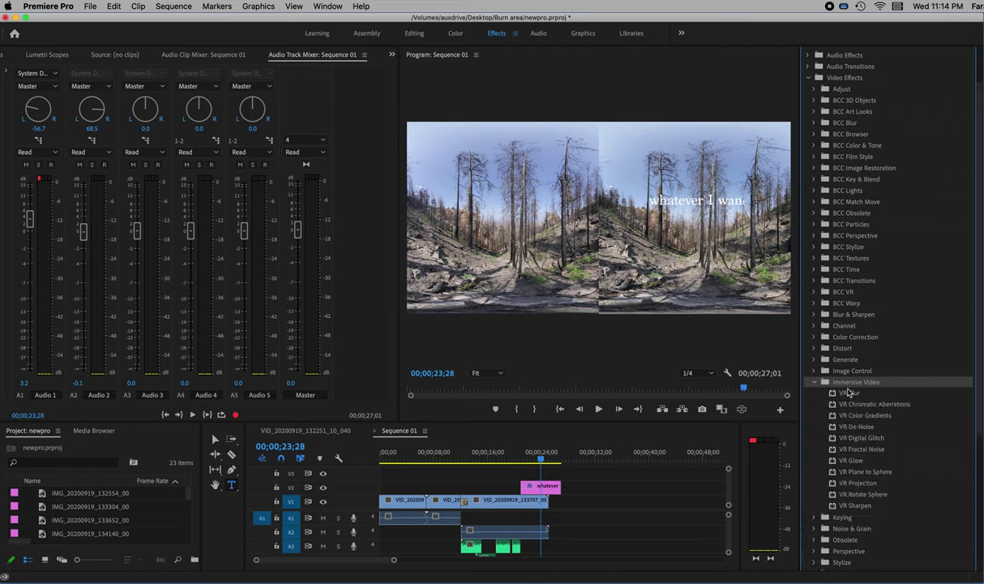
# Apply the VR Plane to Sphere effect to the title clip on V2
pyautogui.click(851, 474)
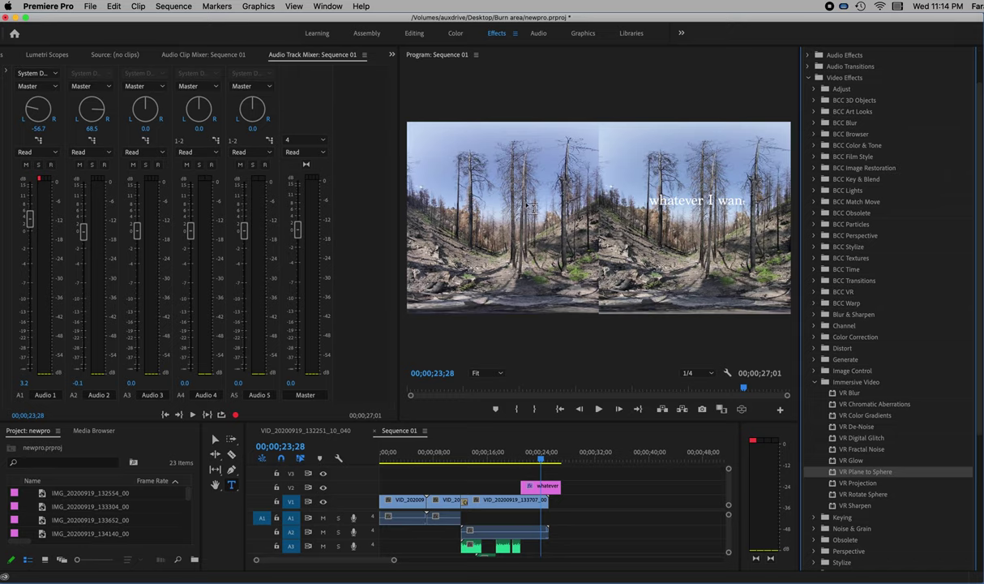
pyautogui.click(833, 474)
pyautogui.moveTo(833, 474); pyautogui.dragTo(535, 488)
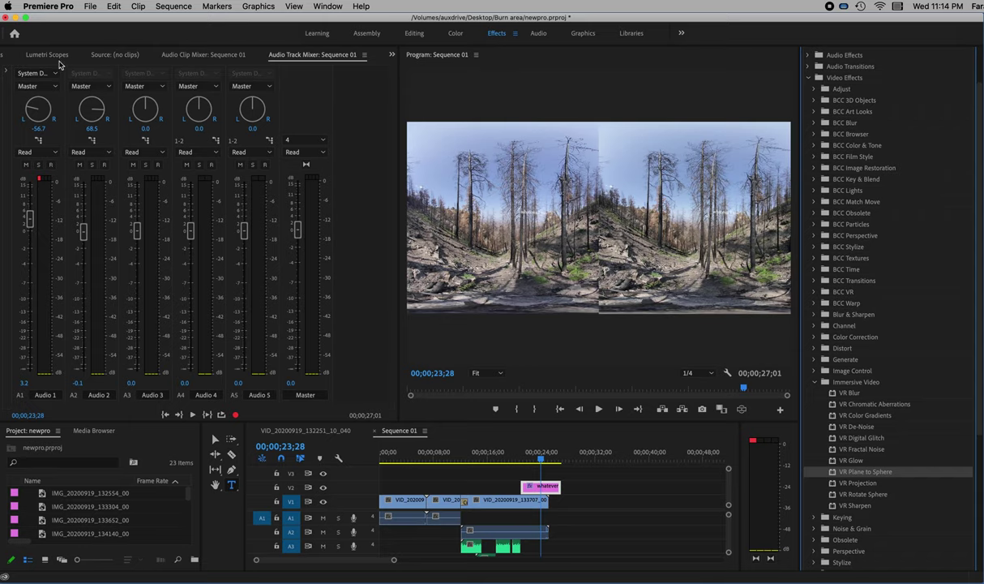
# In the Editing workspace, set VR Plane to Sphere's scale to 108 degrees and disable Auto VR Properties, keeping the Stereoscopic - Side-by-Side layout
pyautogui.click(413, 34)
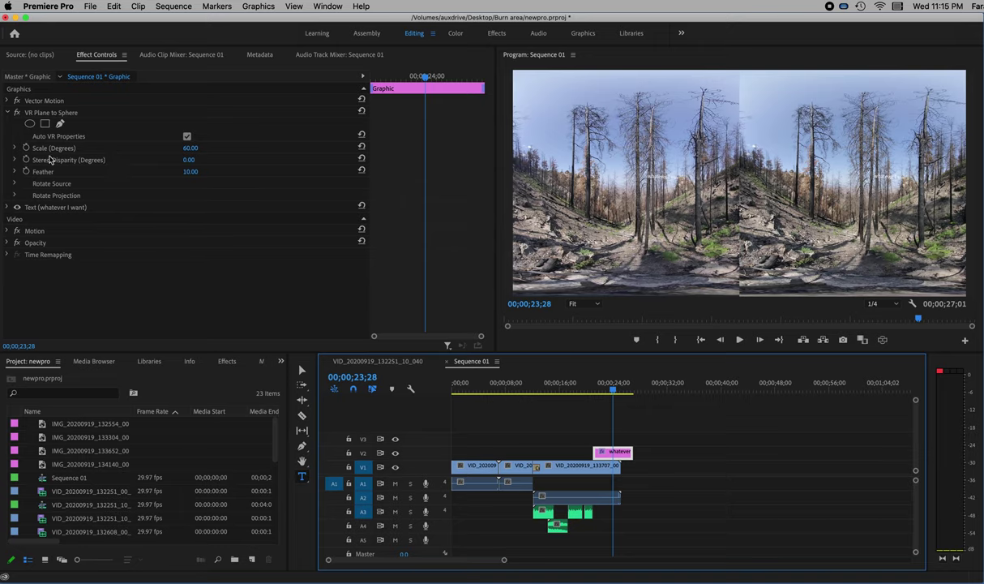
pyautogui.click(190, 150)
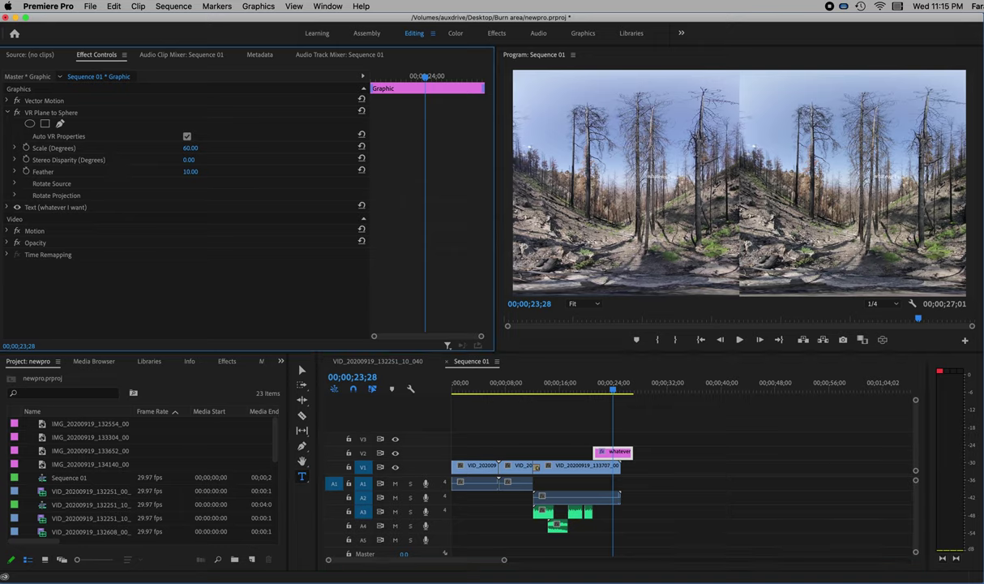
pyautogui.moveTo(190, 148); pyautogui.dragTo(229, 147)
pyautogui.click(186, 136)
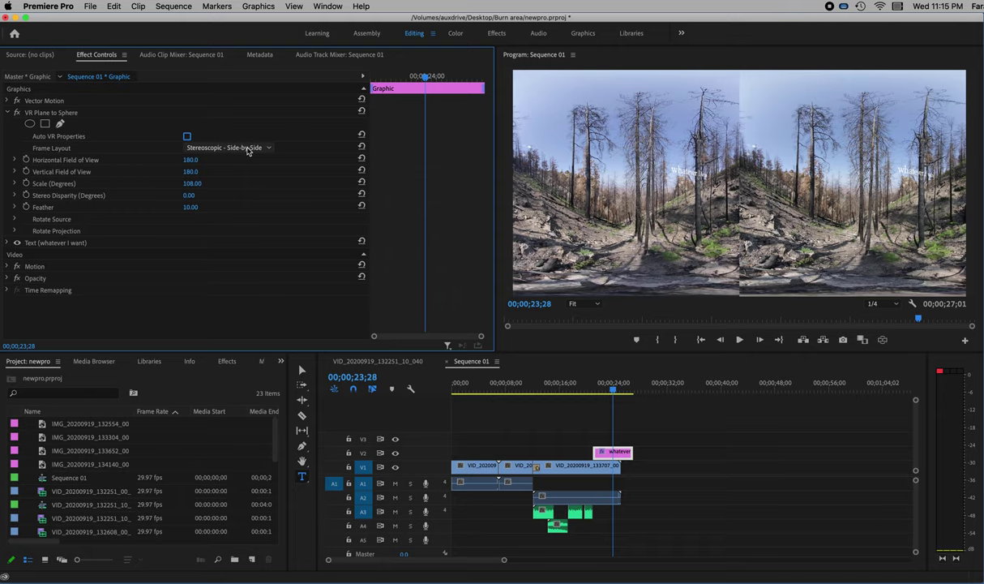
pyautogui.click(216, 148)
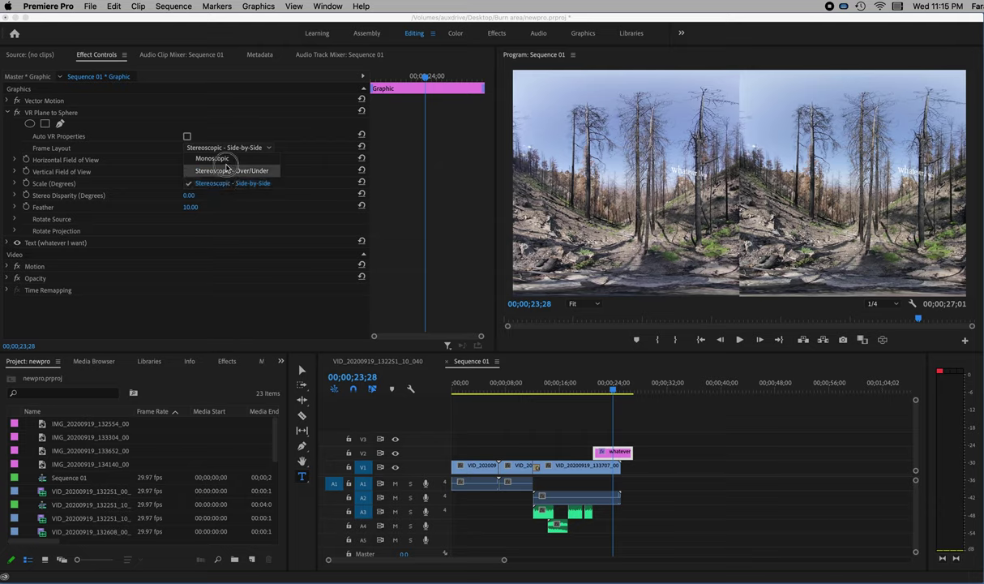
pyautogui.click(192, 144)
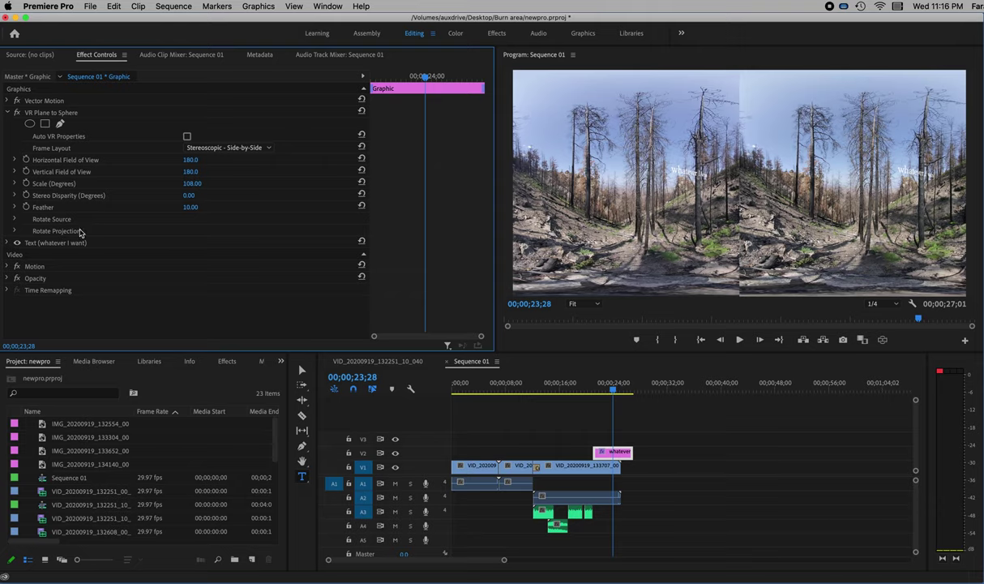
# Set the source tilt (X axis) of the title's VR Plane to Sphere effect to -14°, and collapse the effect
pyautogui.click(13, 219)
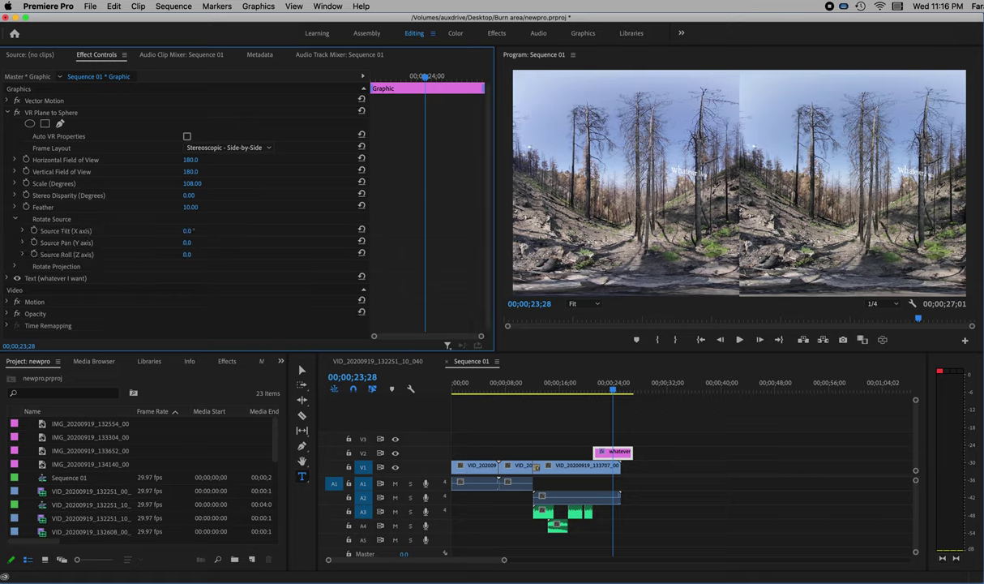
pyautogui.moveTo(187, 232)
pyautogui.mouseDown()
pyautogui.moveTo(259, 231)
pyautogui.moveTo(185, 232)
pyautogui.mouseUp()
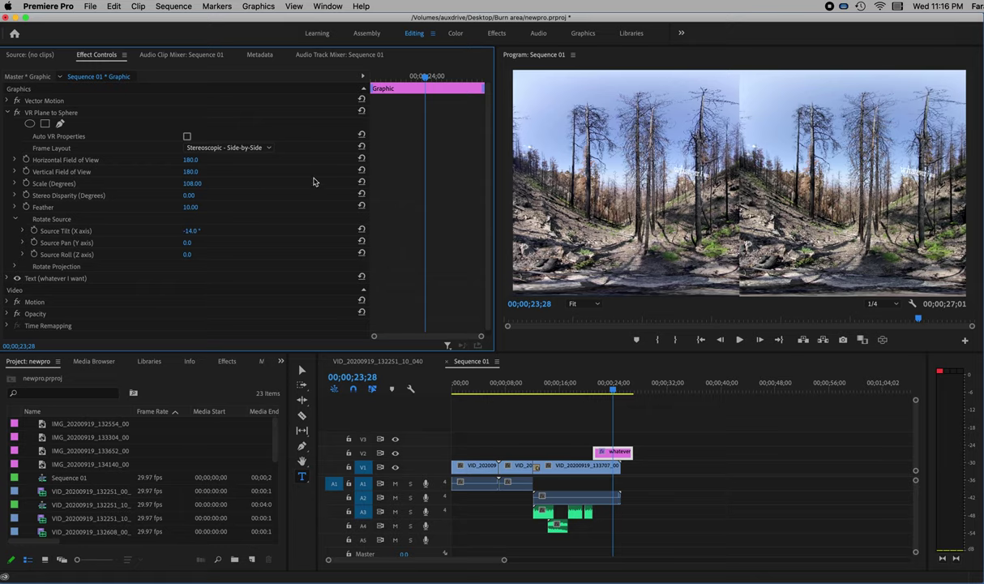
pyautogui.click(14, 112)
pyautogui.click(7, 113)
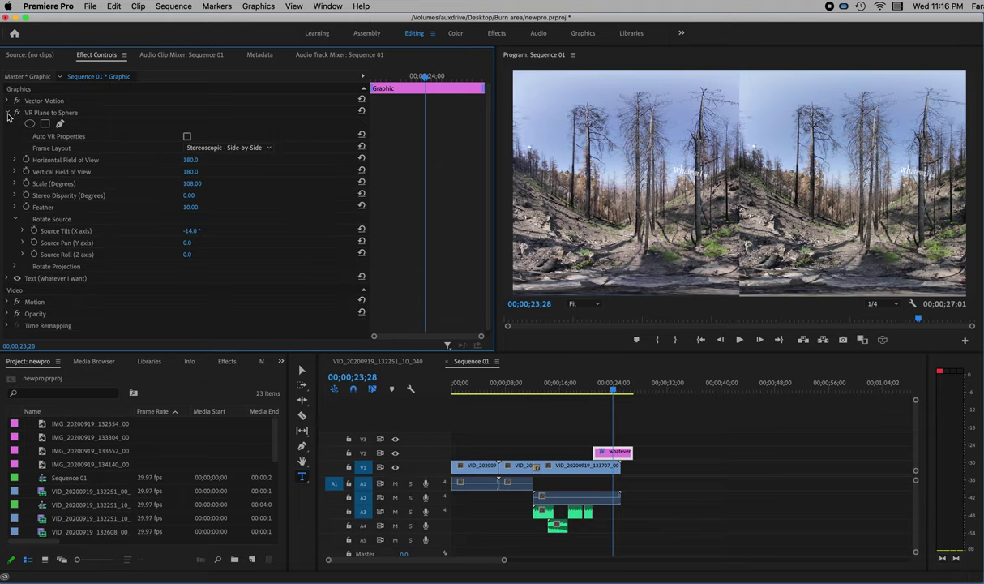
pyautogui.click(7, 114)
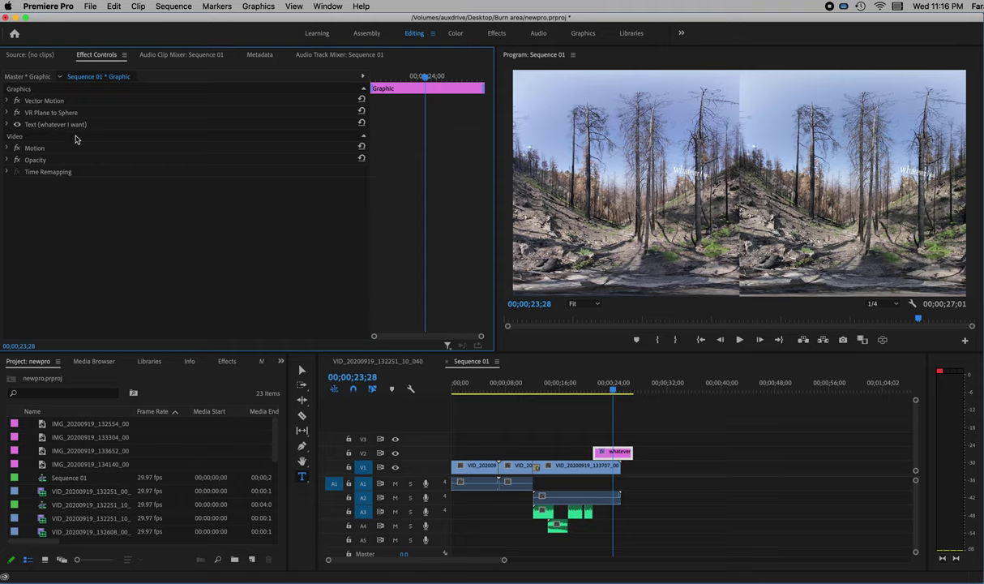
# Select the title's text and change its fill colour to dark red, then collapse the text properties and deselect the clip
pyautogui.click(8, 124)
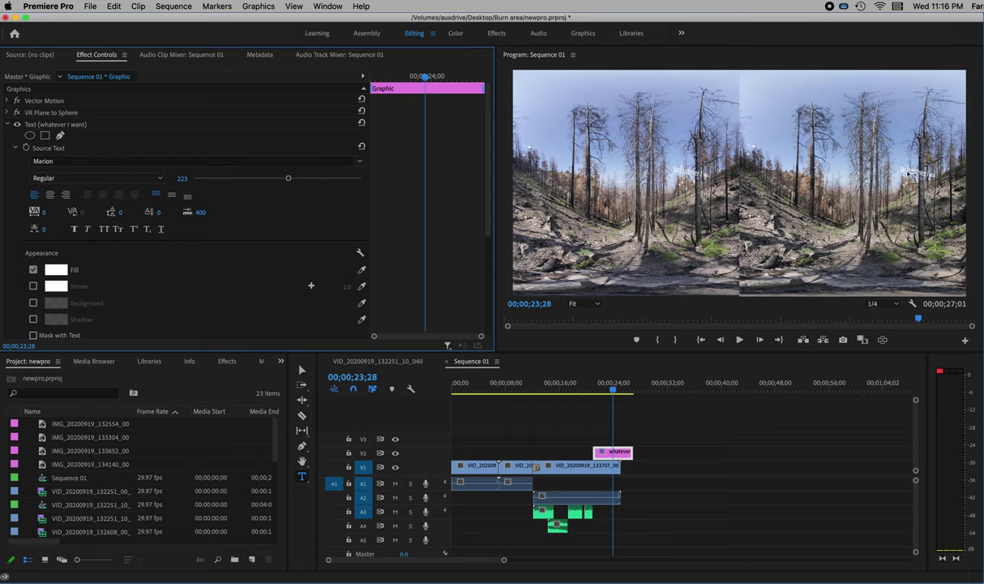
pyautogui.click(907, 165)
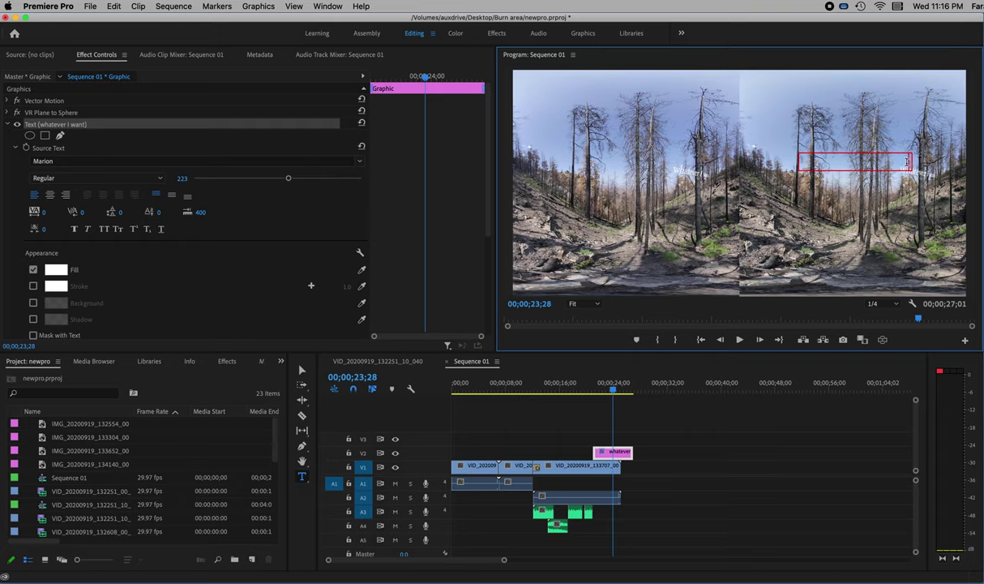
pyautogui.moveTo(907, 162); pyautogui.dragTo(801, 165)
pyautogui.tripleClick(800, 160)
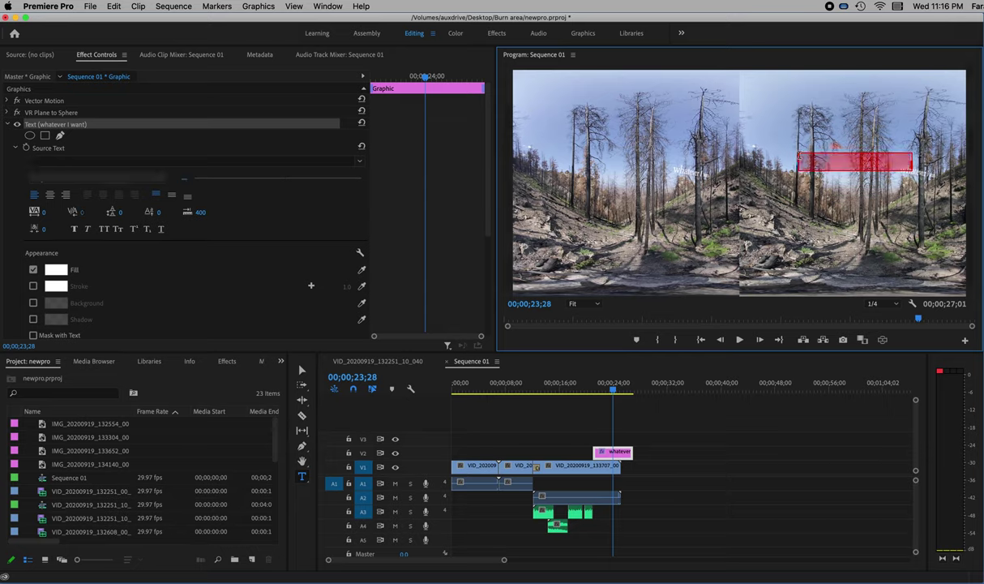
pyautogui.click(59, 275)
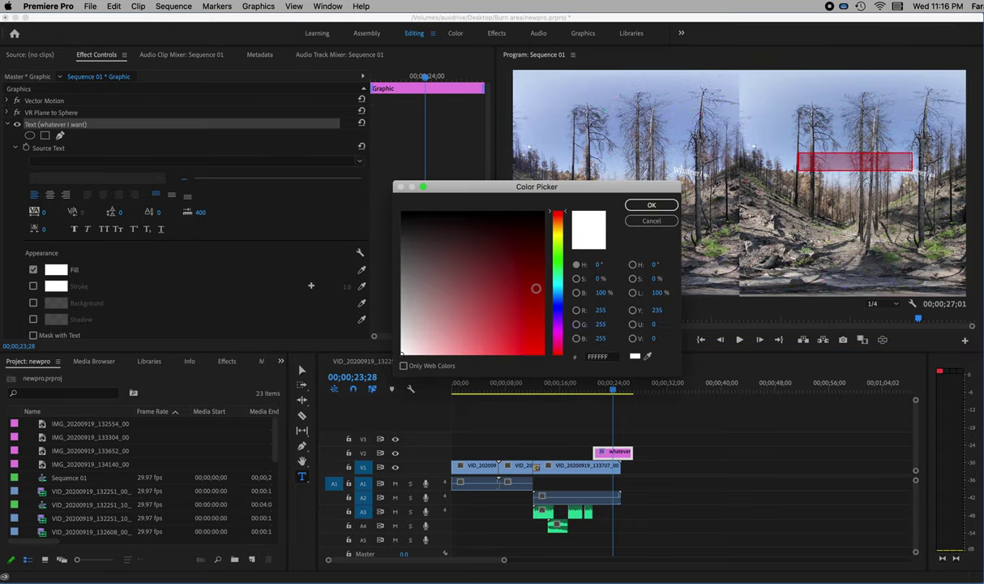
pyautogui.click(539, 291)
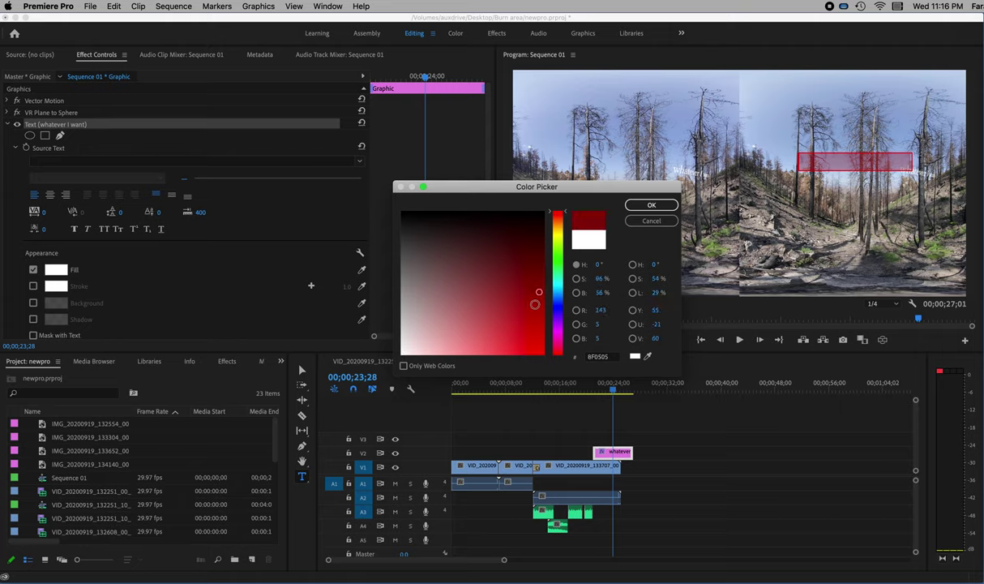
pyautogui.click(535, 304)
pyautogui.click(645, 205)
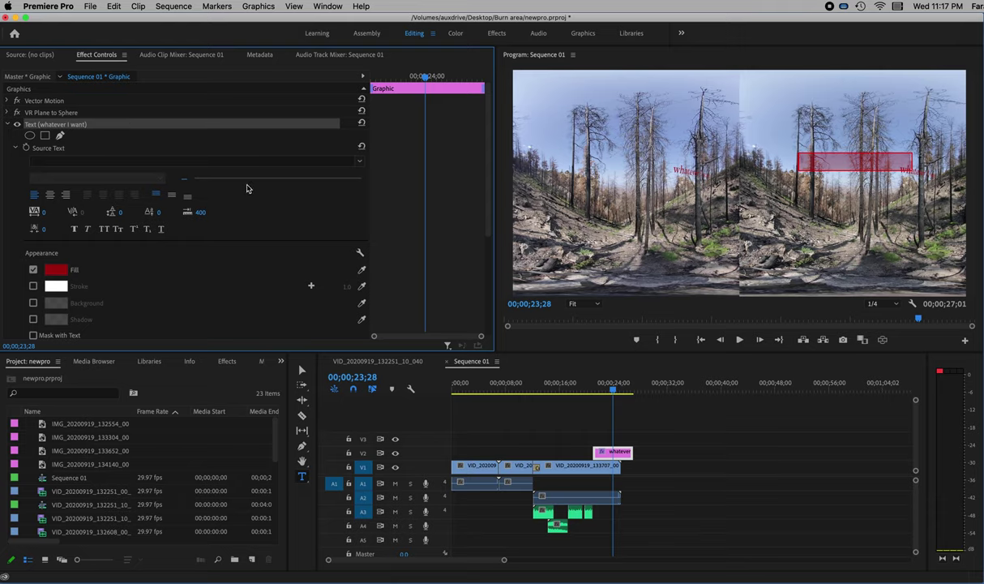
pyautogui.click(8, 125)
pyautogui.click(556, 413)
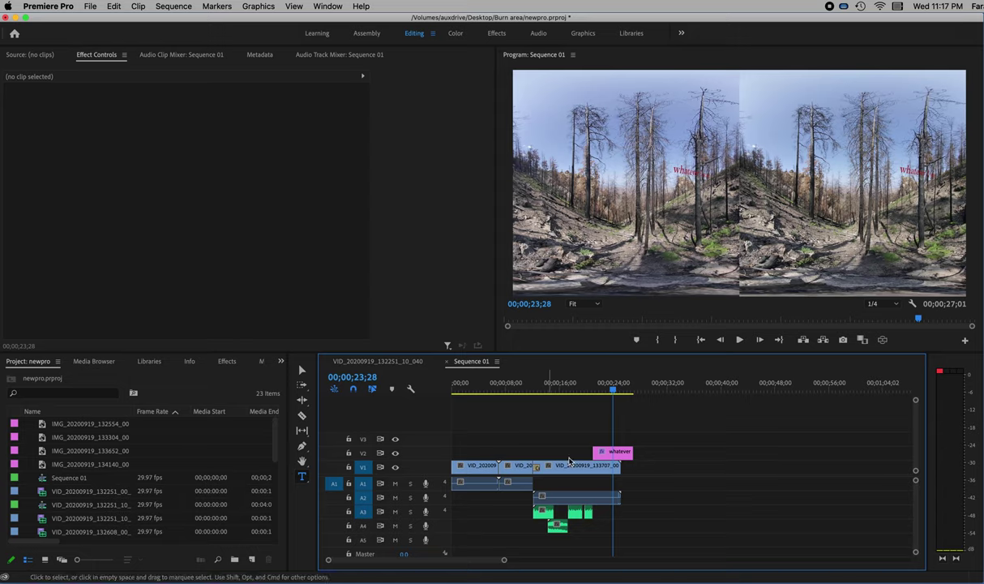
# Reselect the title clip and examine its Vector Motion properties
pyautogui.click(613, 456)
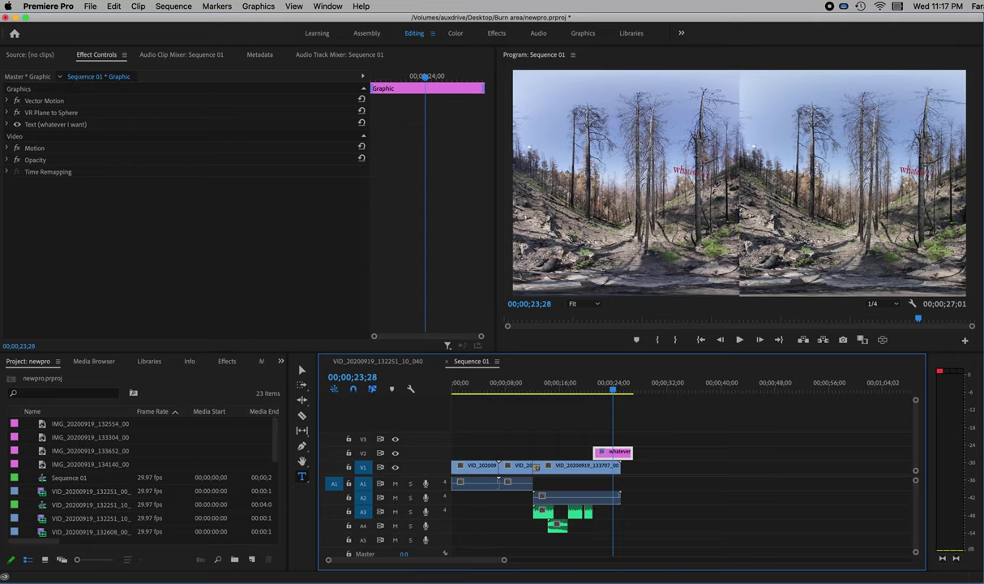
pyautogui.click(8, 101)
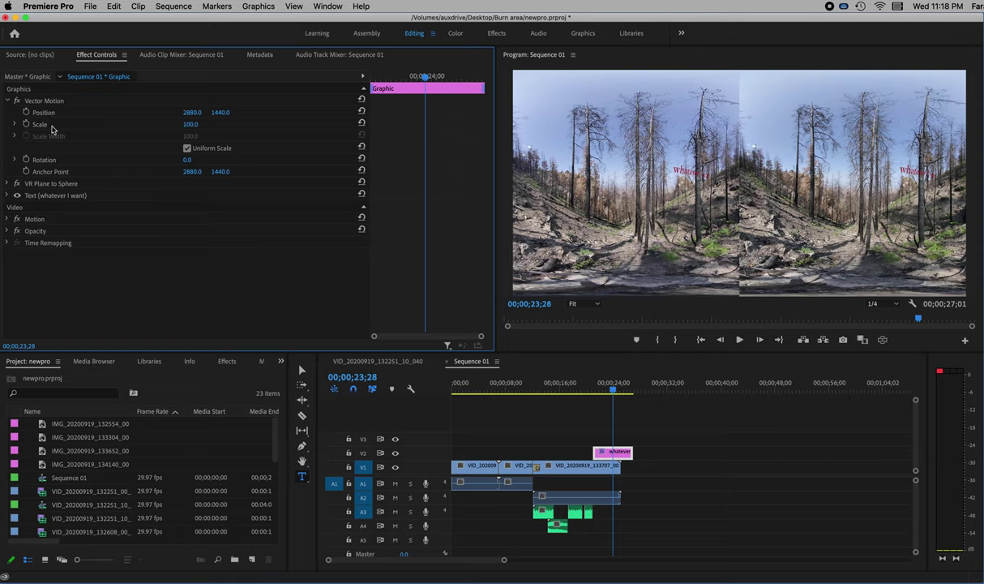
pyautogui.click(8, 100)
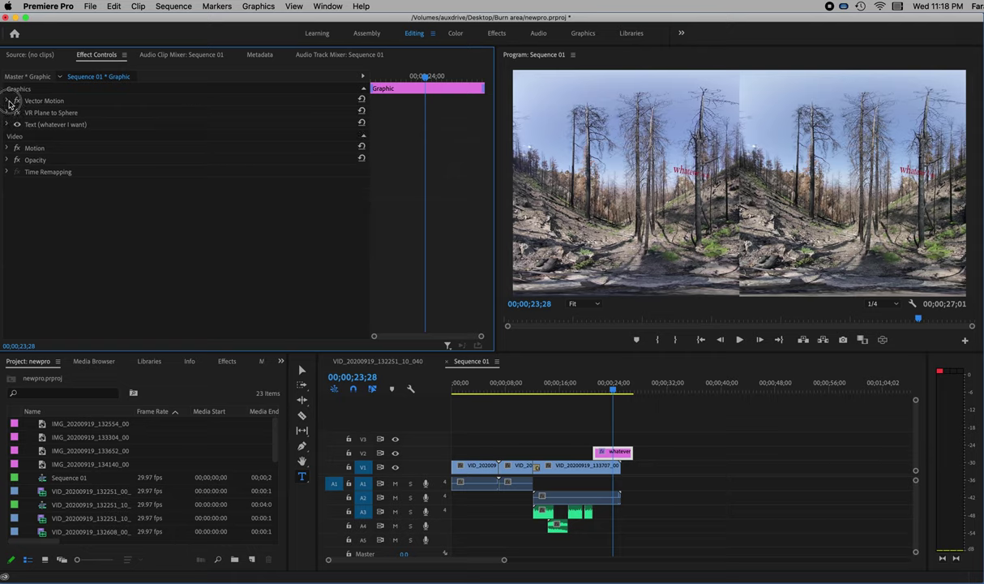
# Set the title's Vector Motion scale to 150 and its horizontal position to -22
pyautogui.click(8, 101)
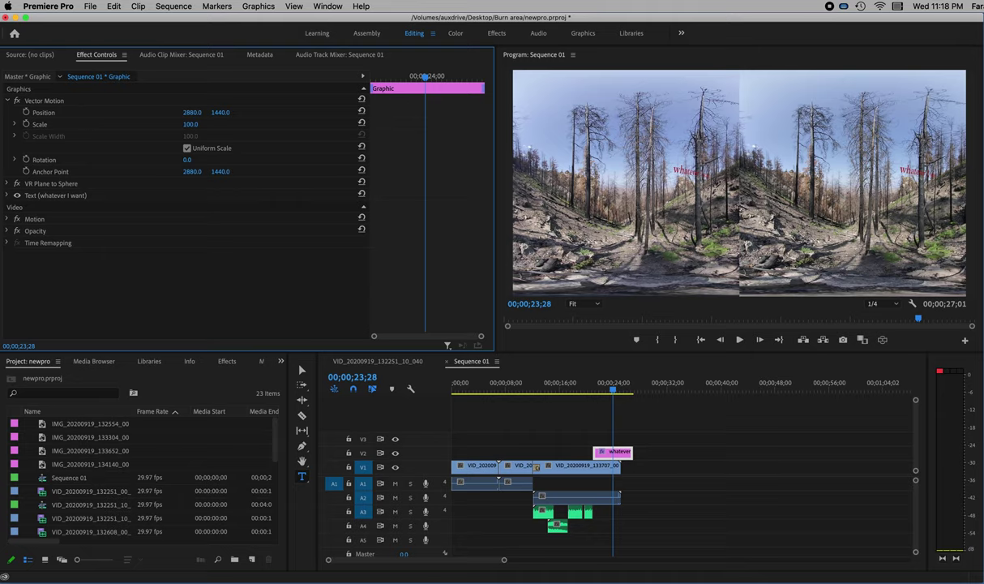
pyautogui.click(191, 124)
pyautogui.write('150')
pyautogui.press('Return')
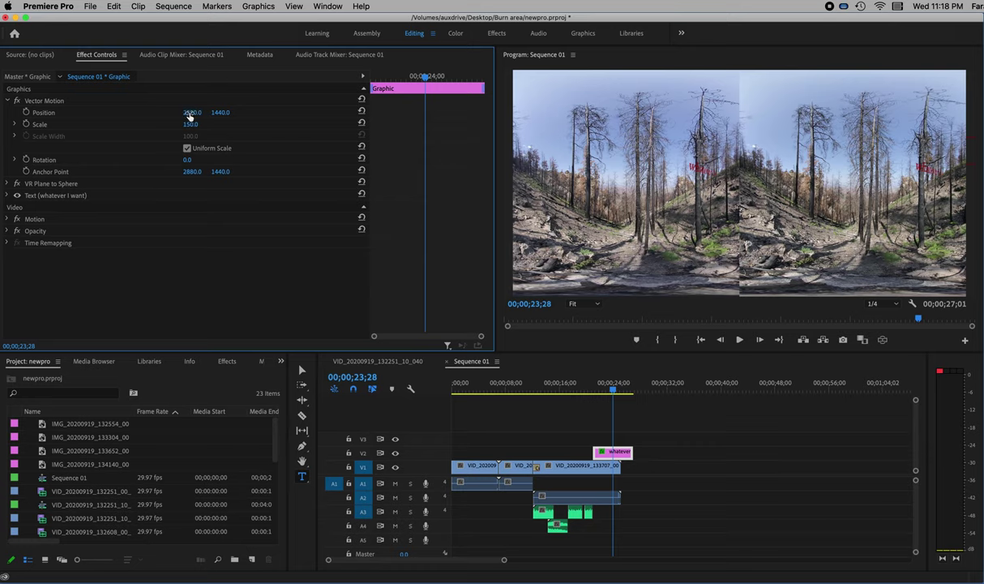
pyautogui.moveTo(189, 116); pyautogui.dragTo(45, 113)
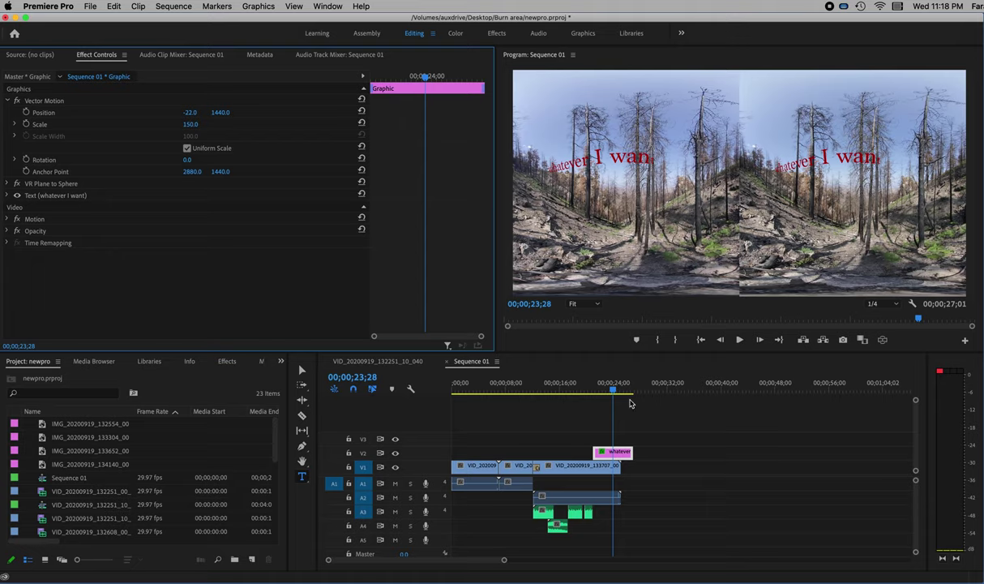
# Animate the title's Vector Motion position with a keyframe at 00;00;21;05 and another at 00;00;26;01 with horizontal position 2033, and preview the movement
pyautogui.click(601, 392)
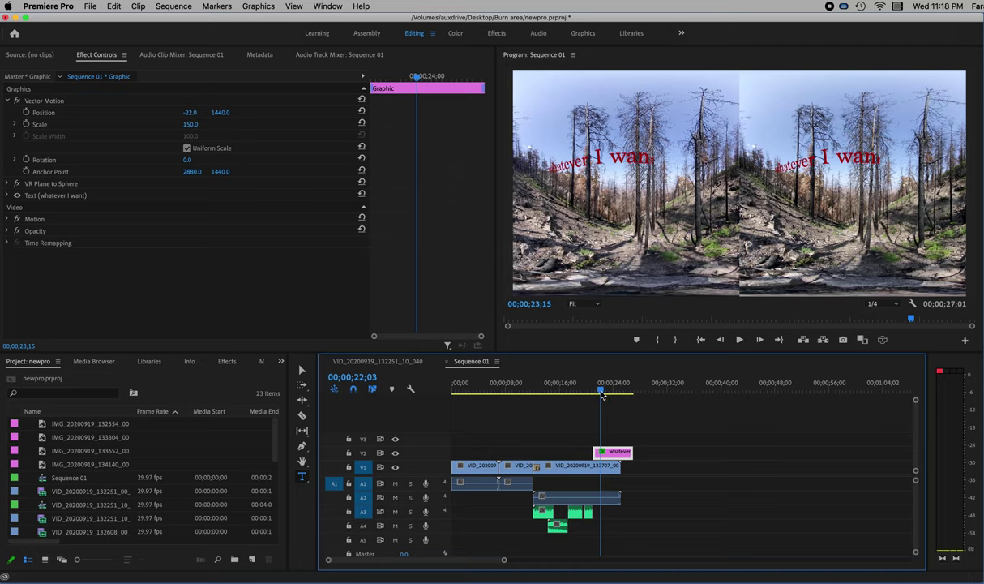
pyautogui.moveTo(601, 394); pyautogui.dragTo(595, 394)
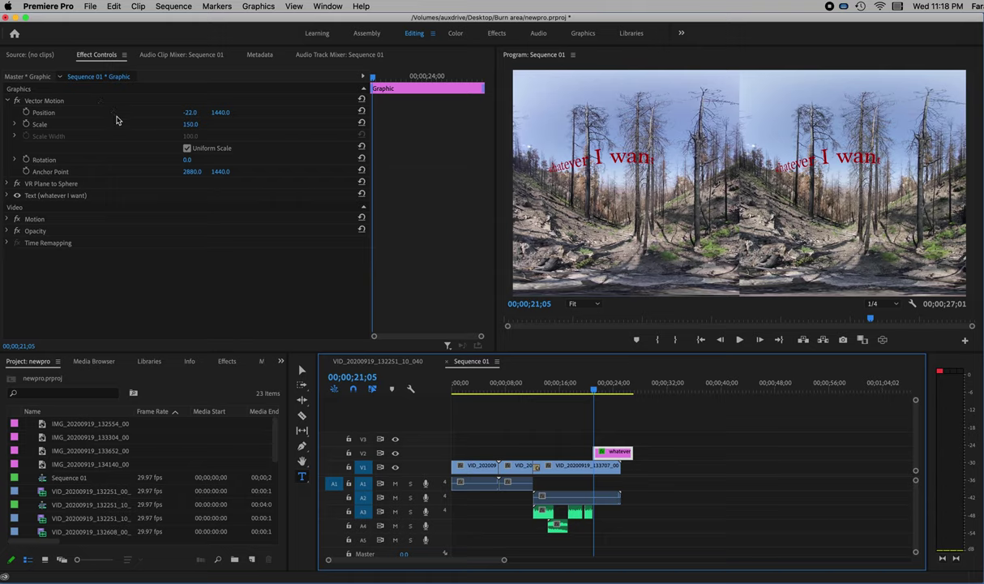
pyautogui.click(27, 113)
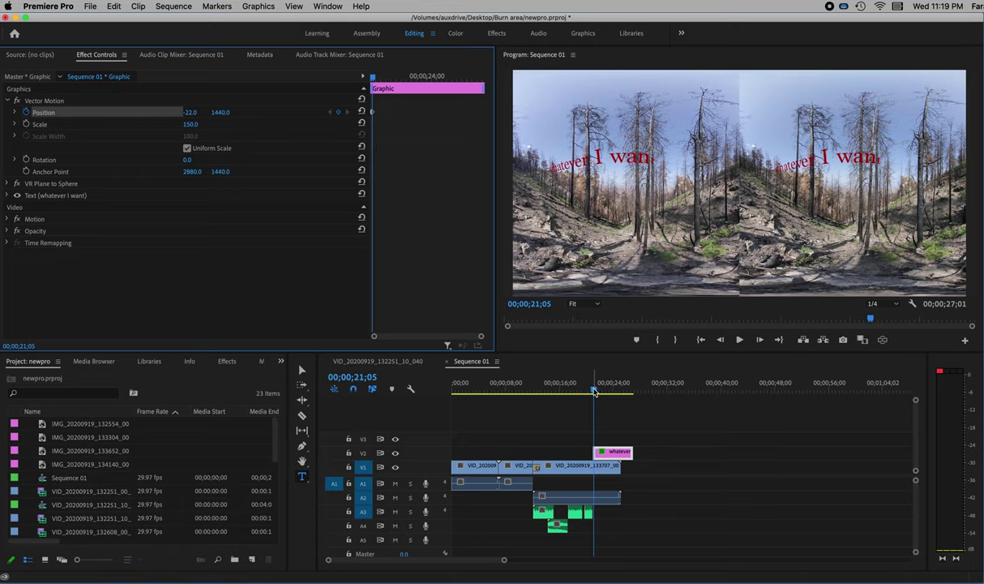
pyautogui.moveTo(572, 393); pyautogui.dragTo(626, 392)
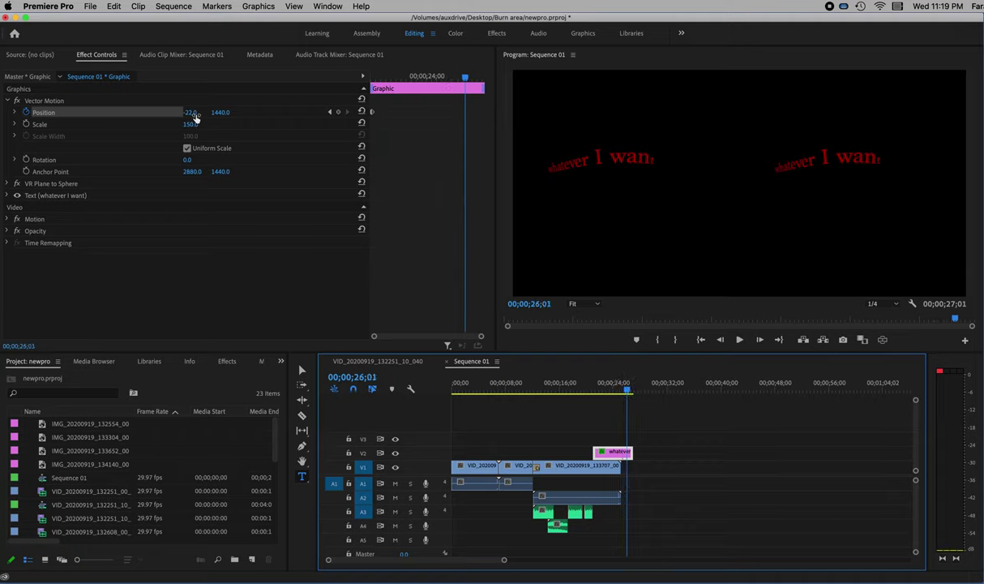
pyautogui.moveTo(189, 116); pyautogui.dragTo(324, 116)
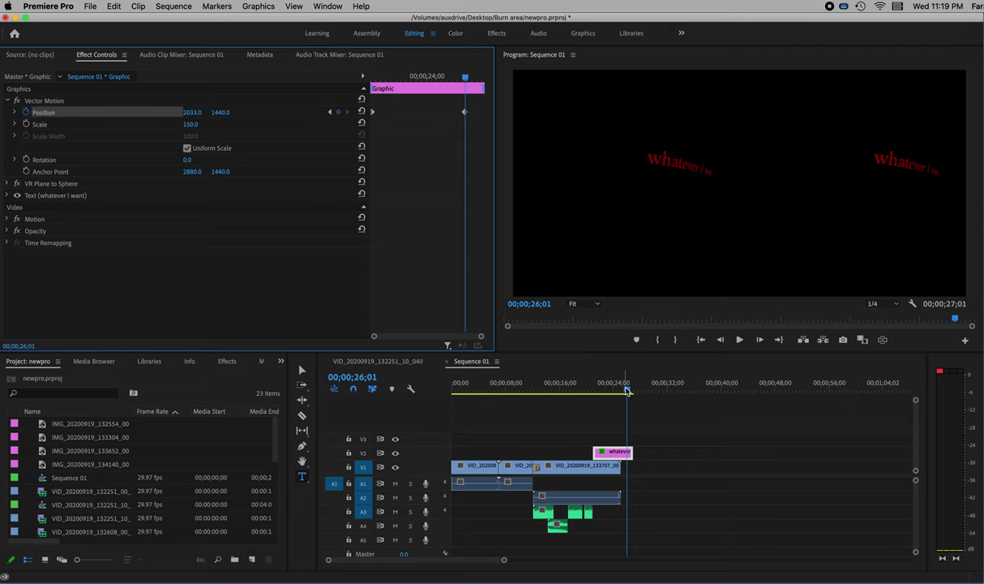
pyautogui.moveTo(626, 390)
pyautogui.mouseDown()
pyautogui.moveTo(593, 395)
pyautogui.moveTo(619, 390)
pyautogui.mouseUp()
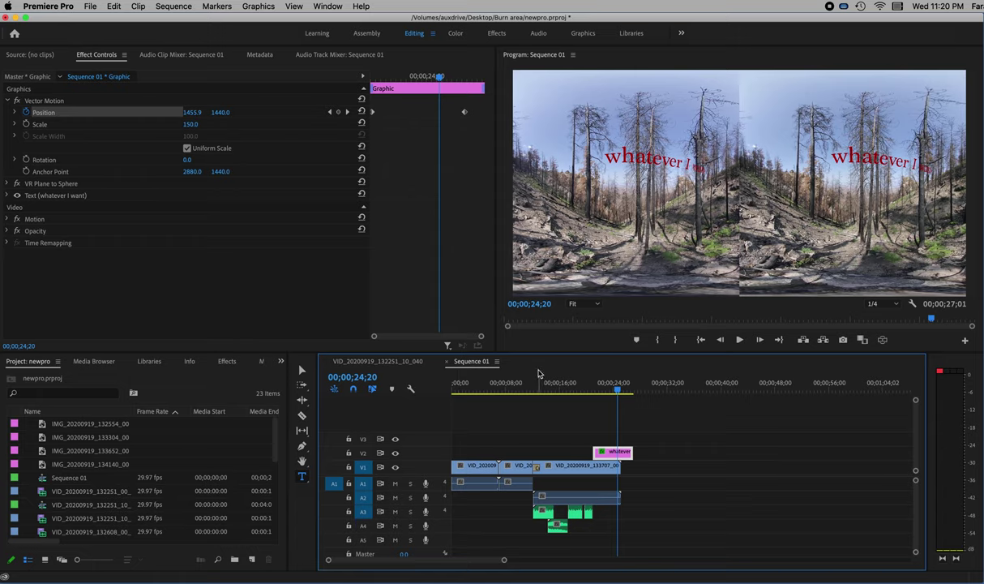
# Start a media export of the sequence and set its output file to sample in the Burn area folder
pyautogui.click(90, 5)
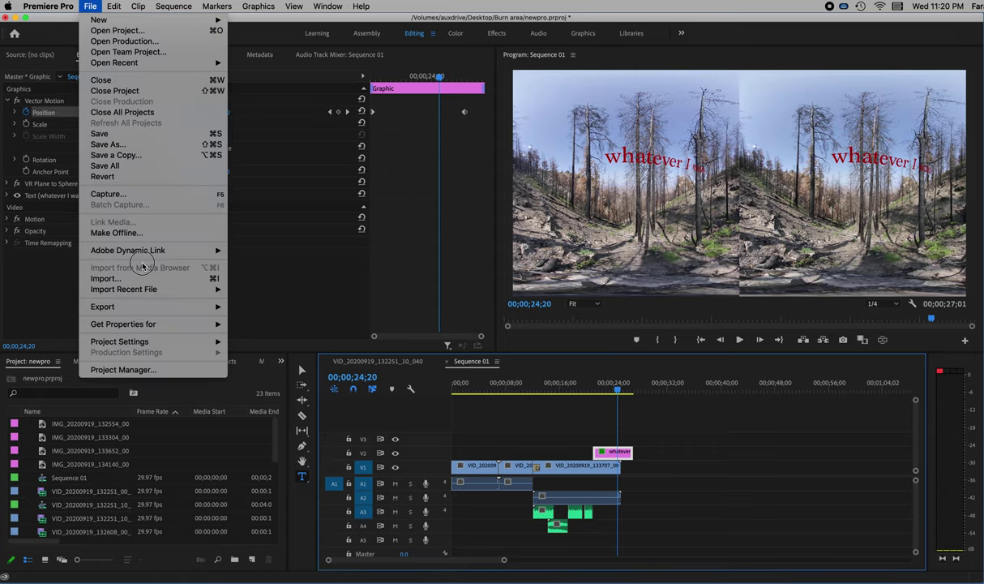
pyautogui.moveTo(161, 307)
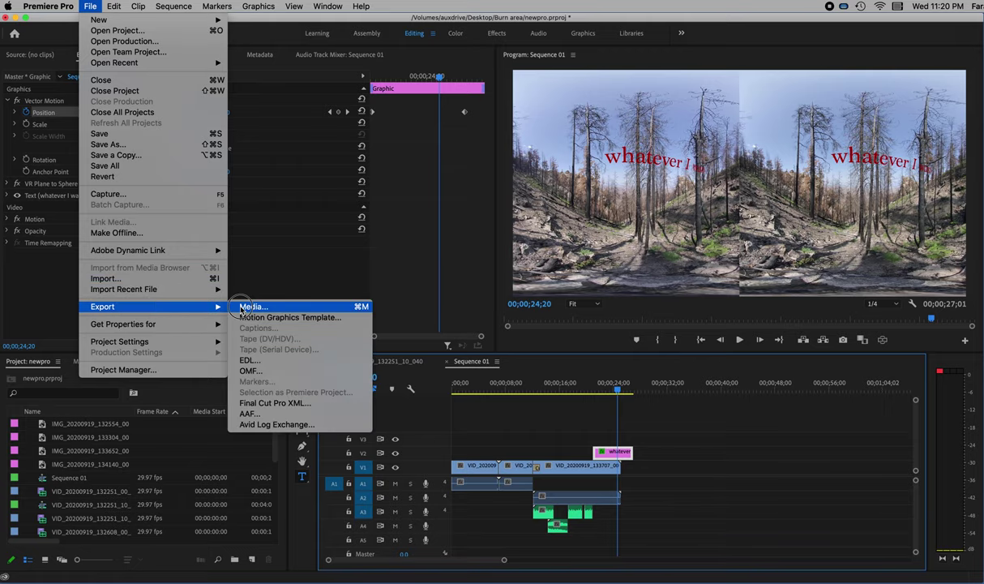
pyautogui.click(241, 308)
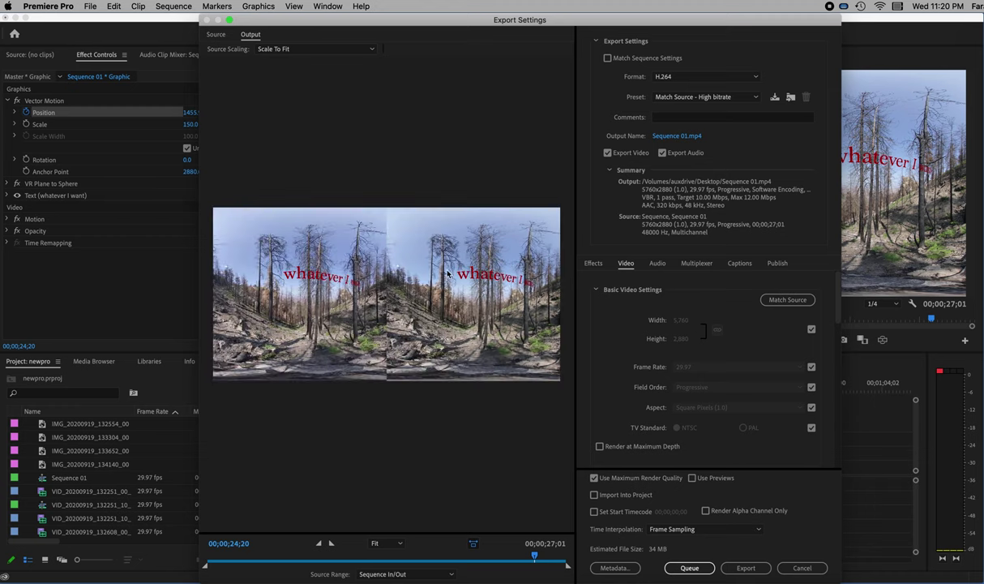
pyautogui.click(661, 136)
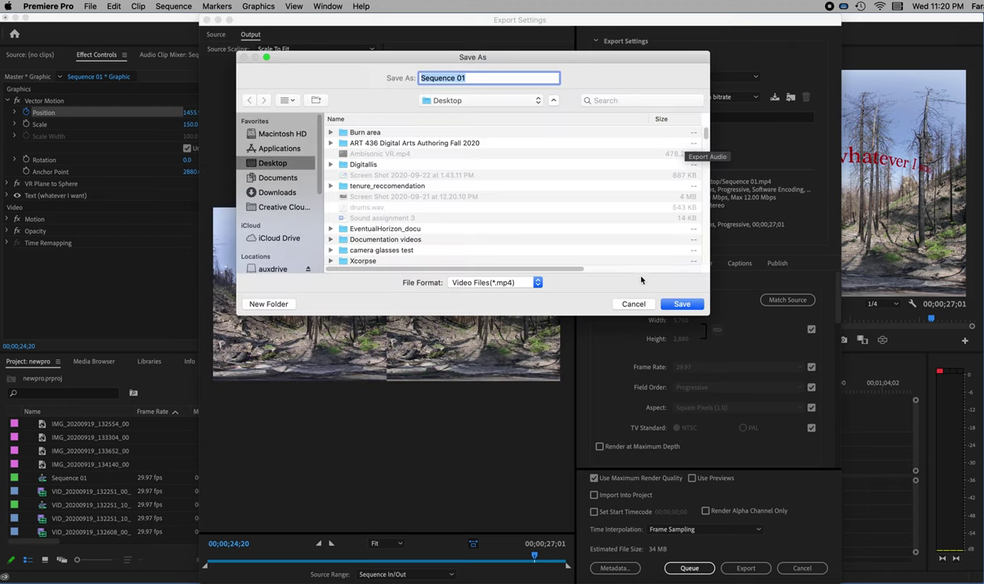
pyautogui.click(634, 304)
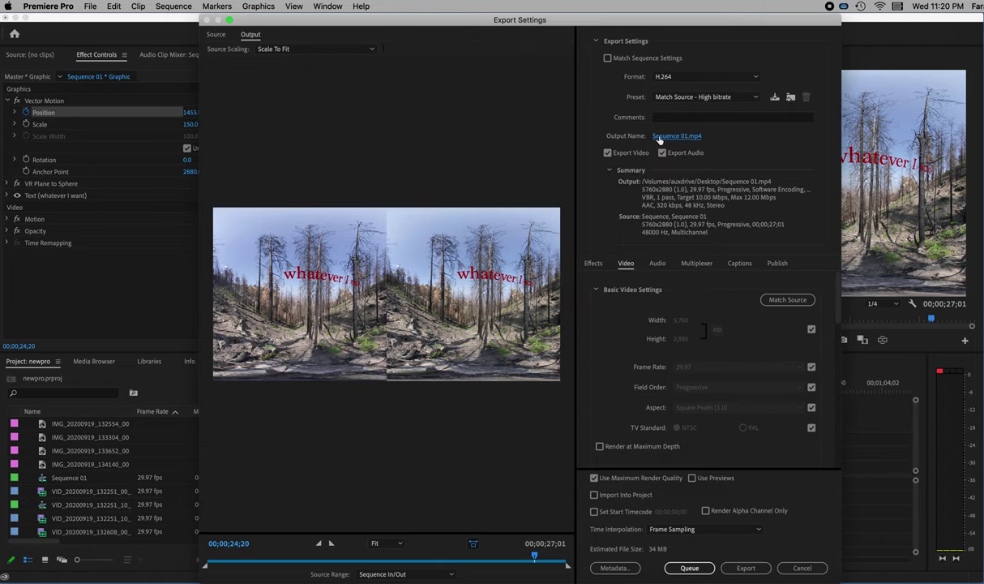
pyautogui.click(667, 138)
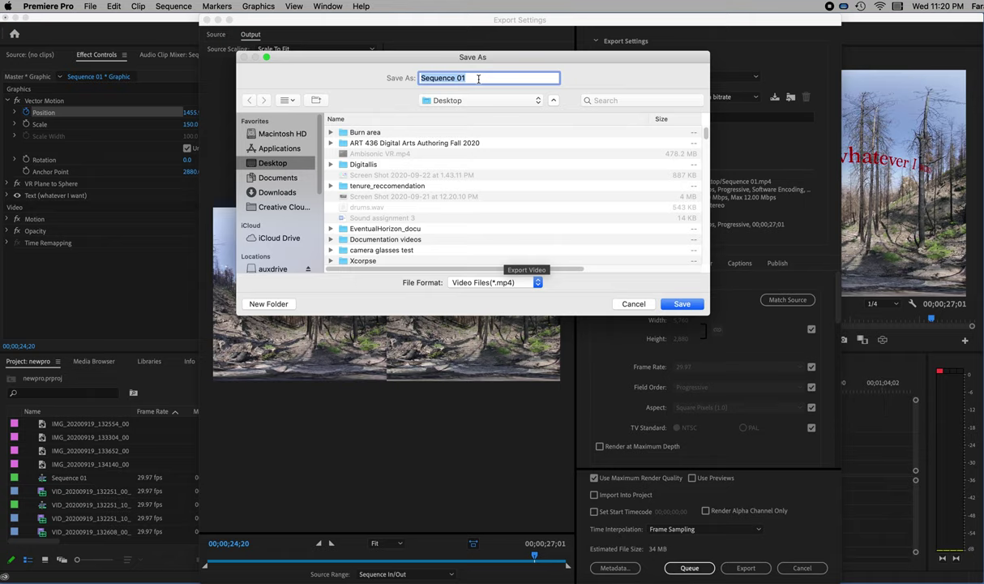
pyautogui.write('sample')
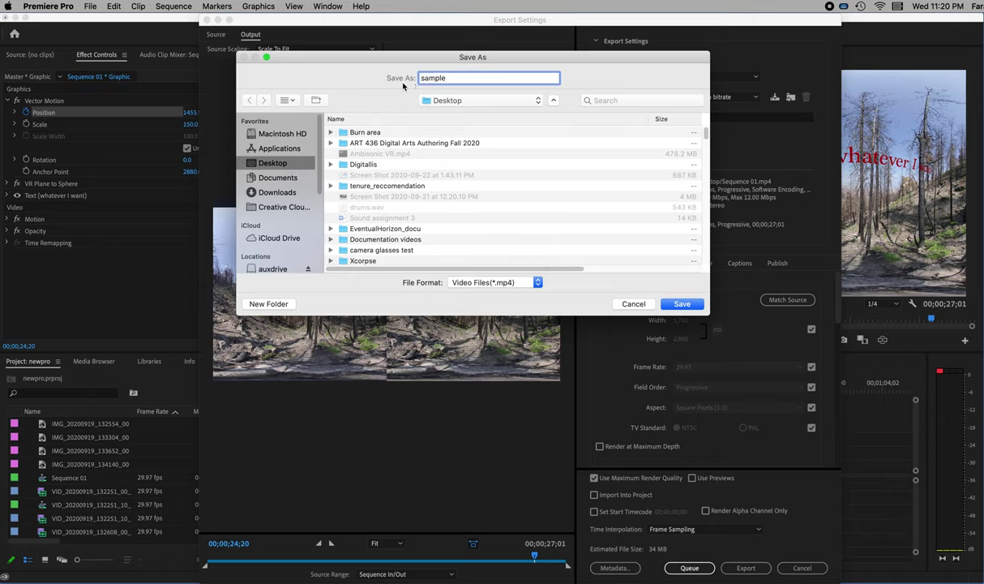
pyautogui.doubleClick(364, 132)
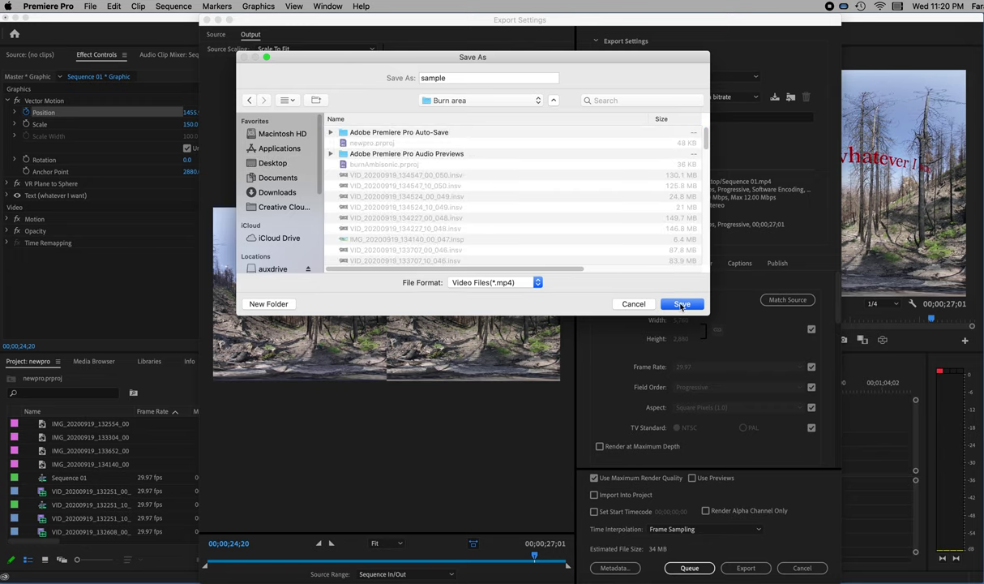
pyautogui.click(681, 304)
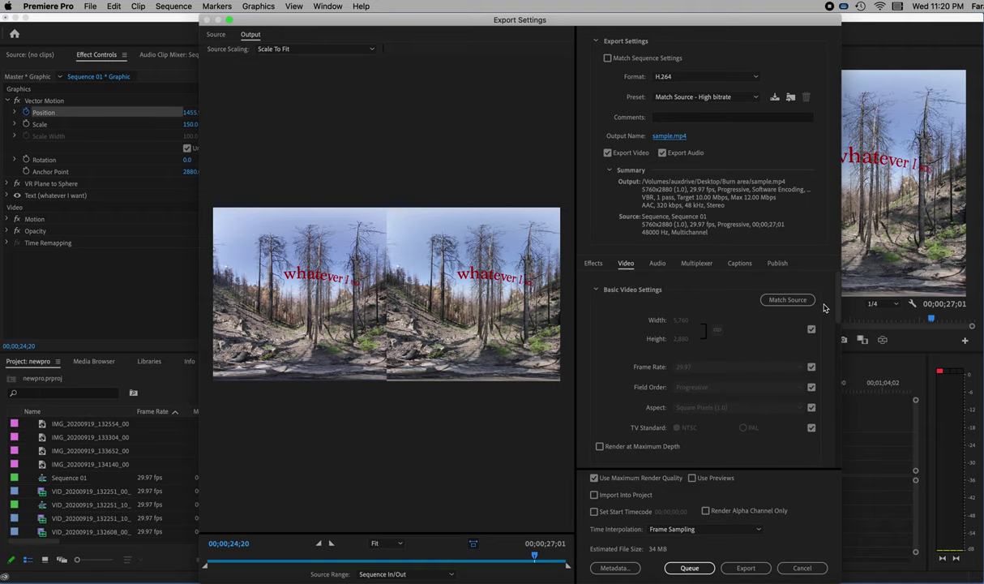
# Enable rendering at maximum depth for the export and raise the target bitrate to 50.08 Mbps
pyautogui.scroll(-1, 803, 316)
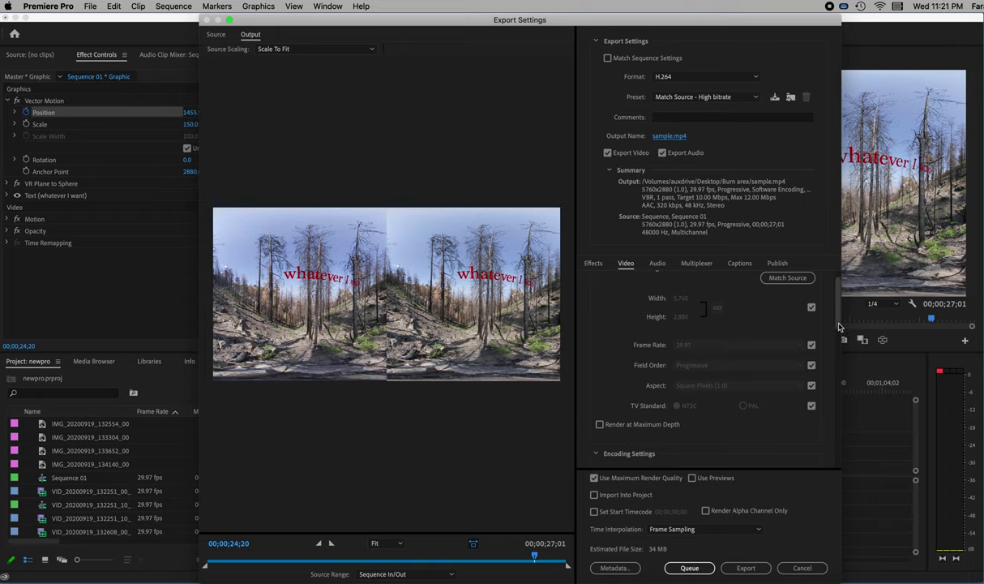
pyautogui.moveTo(839, 326); pyautogui.dragTo(841, 353)
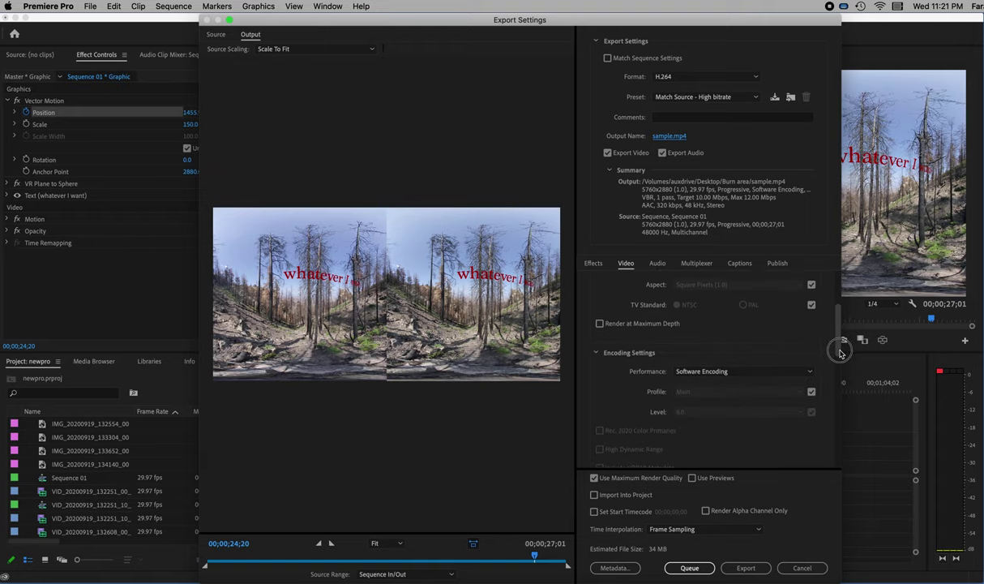
pyautogui.scroll(-2, 709, 343)
pyautogui.scroll(2, 660, 318)
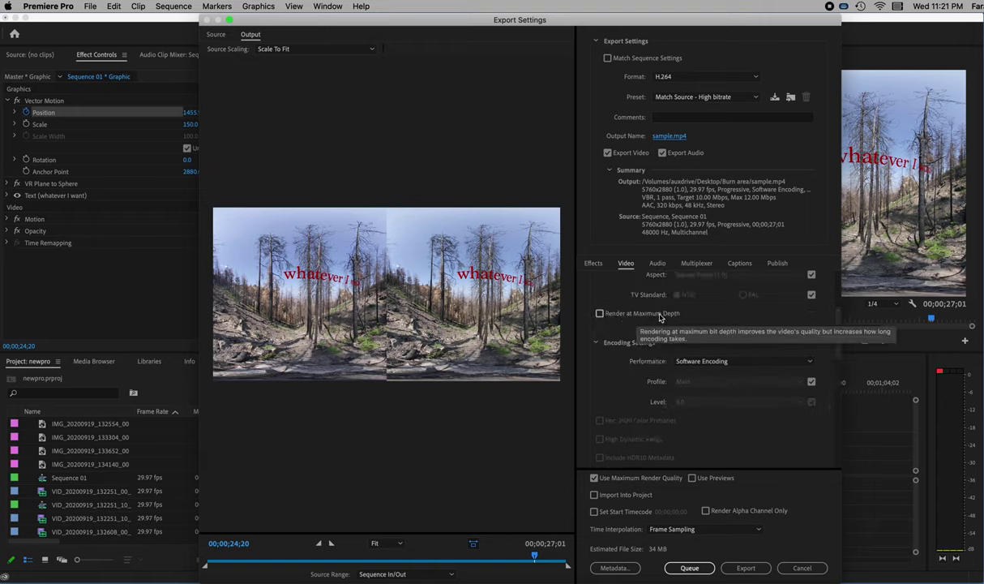
pyautogui.click(600, 314)
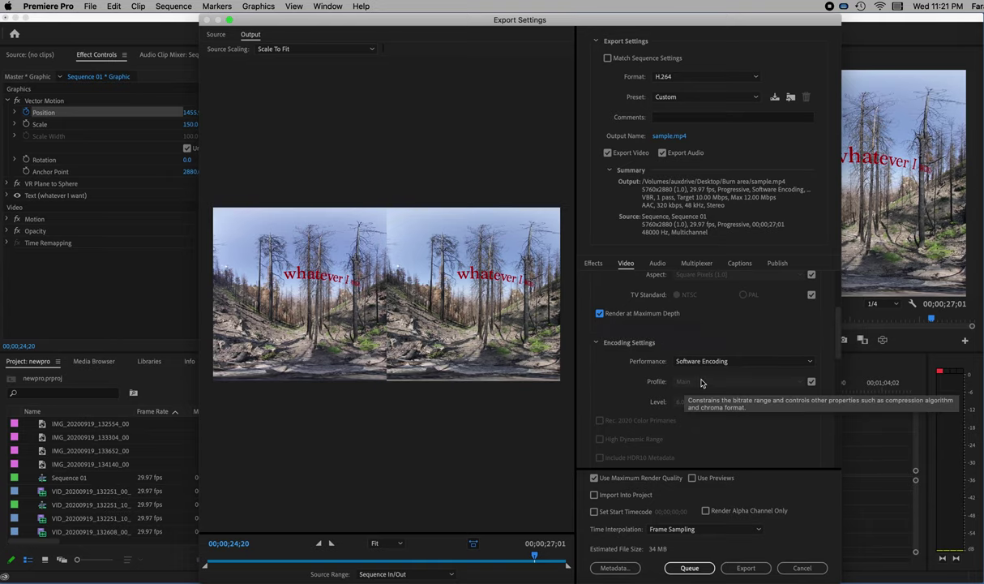
pyautogui.moveTo(836, 348); pyautogui.dragTo(836, 439)
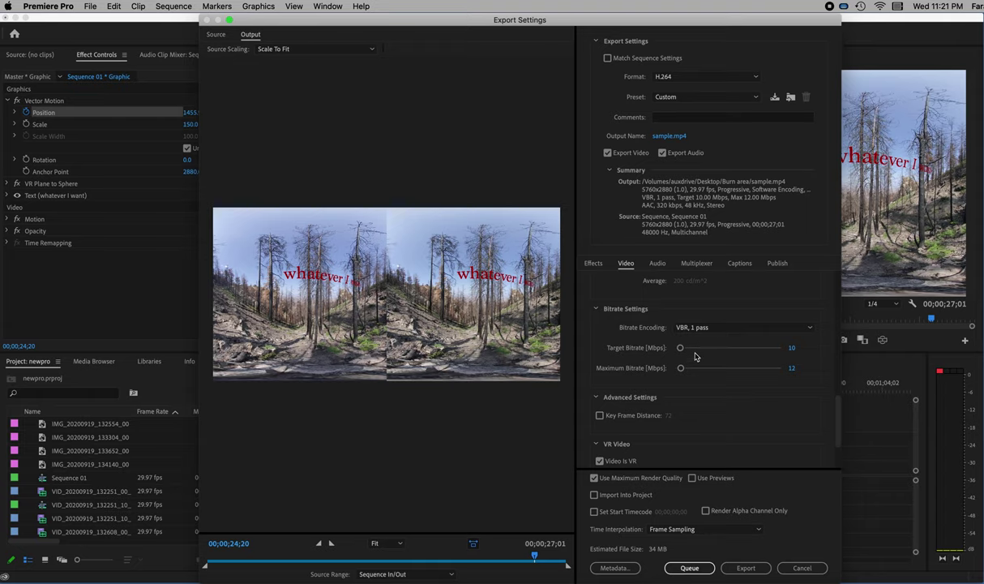
pyautogui.moveTo(680, 347); pyautogui.dragTo(700, 351)
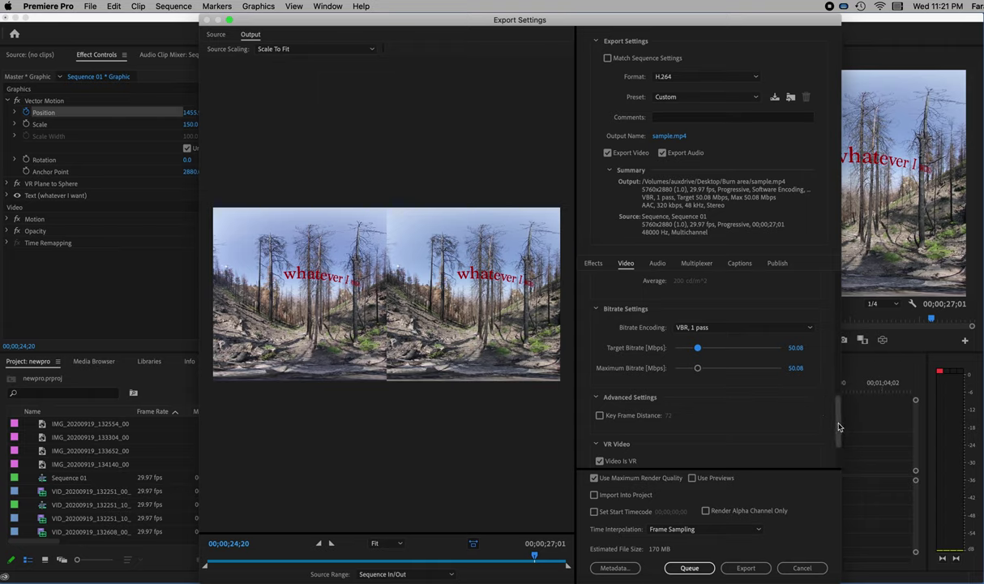
# Check the export's VR Video settings, including the frame layout options and the horizontal and vertical fields of view
pyautogui.moveTo(839, 427); pyautogui.dragTo(839, 430)
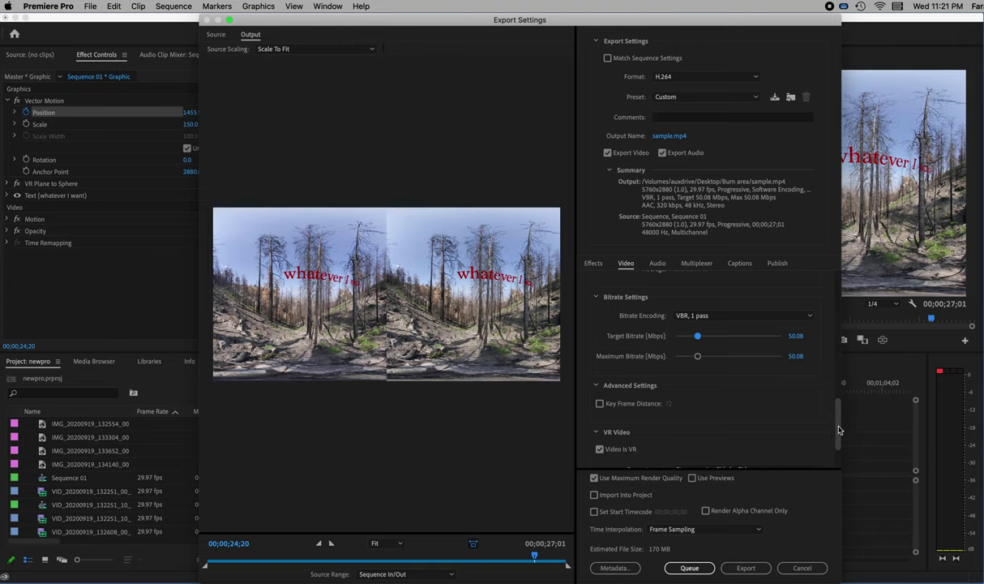
pyautogui.moveTo(839, 430); pyautogui.dragTo(836, 445)
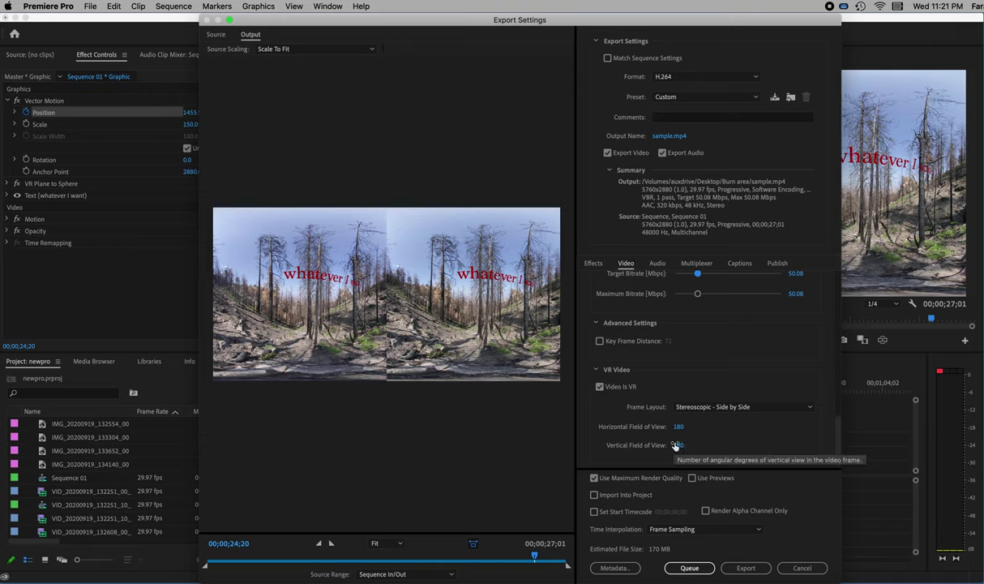
pyautogui.click(735, 408)
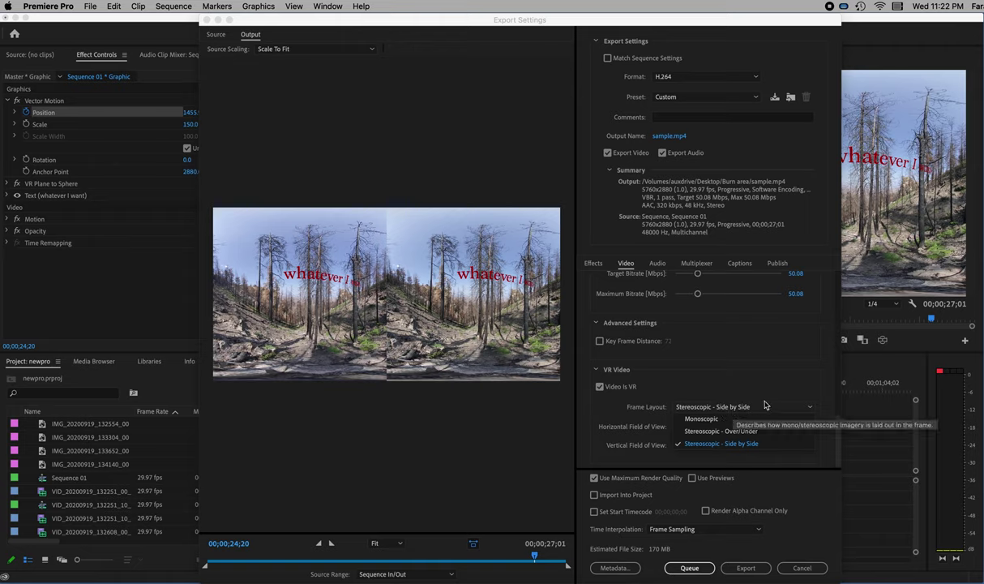
pyautogui.click(712, 351)
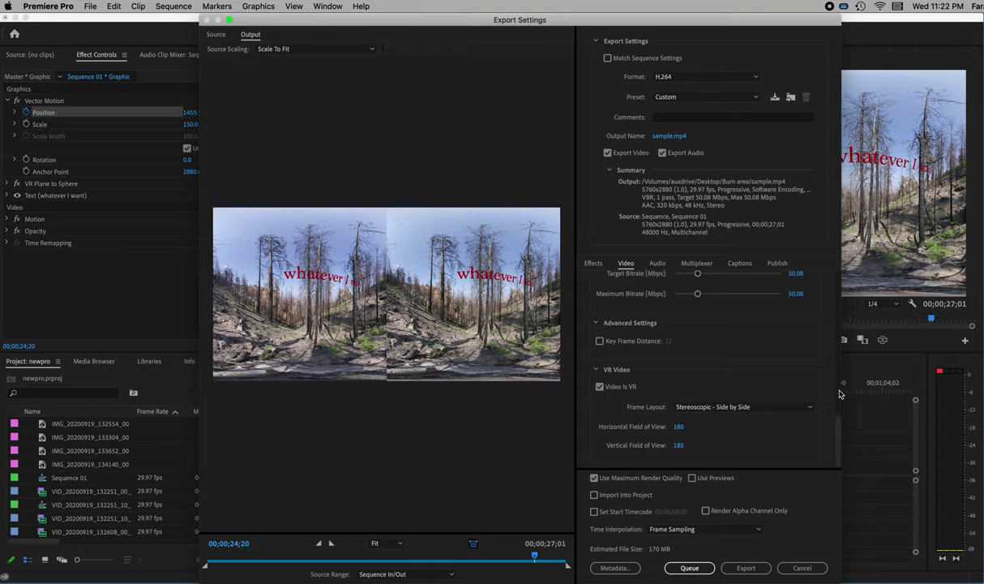
pyautogui.moveTo(838, 430); pyautogui.dragTo(817, 268)
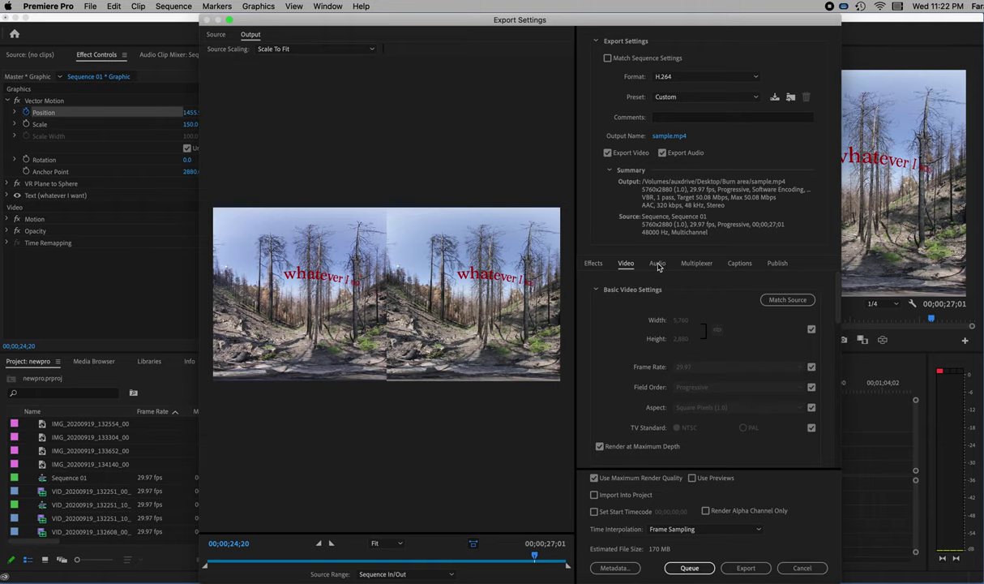
# Set the export's audio channels to 4.0, mark the audio as ambisonics, and export the sequence
pyautogui.click(659, 264)
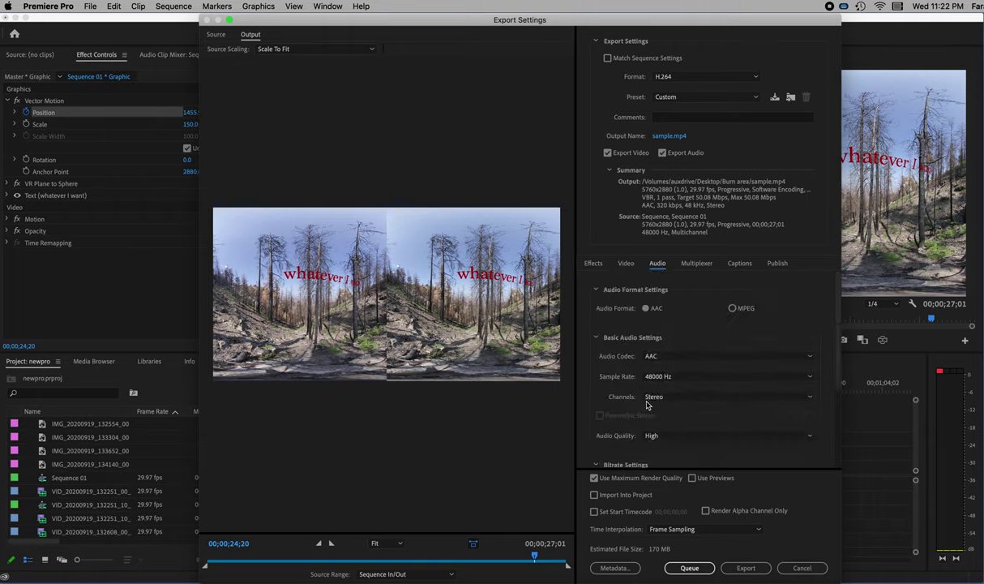
pyautogui.click(703, 398)
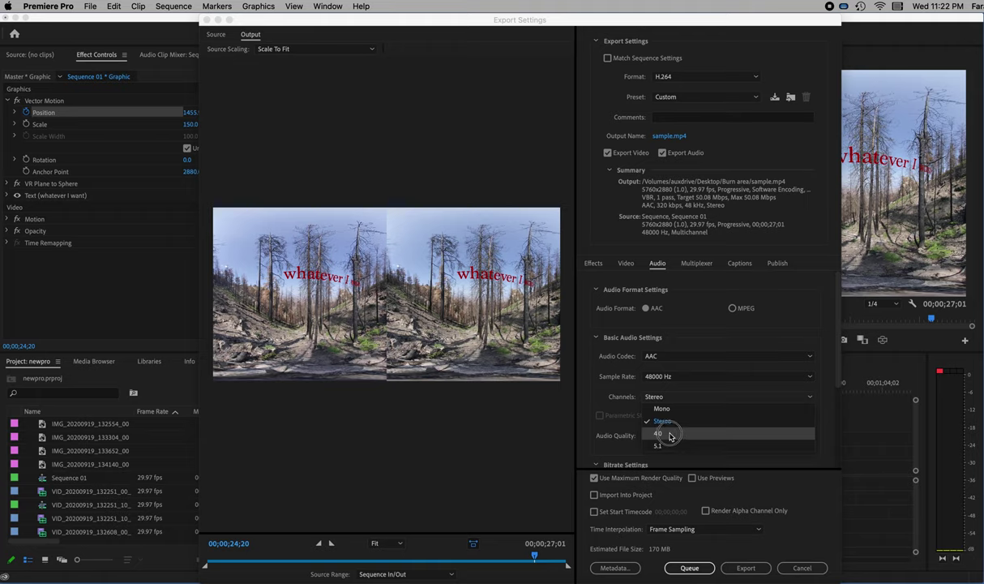
pyautogui.click(670, 437)
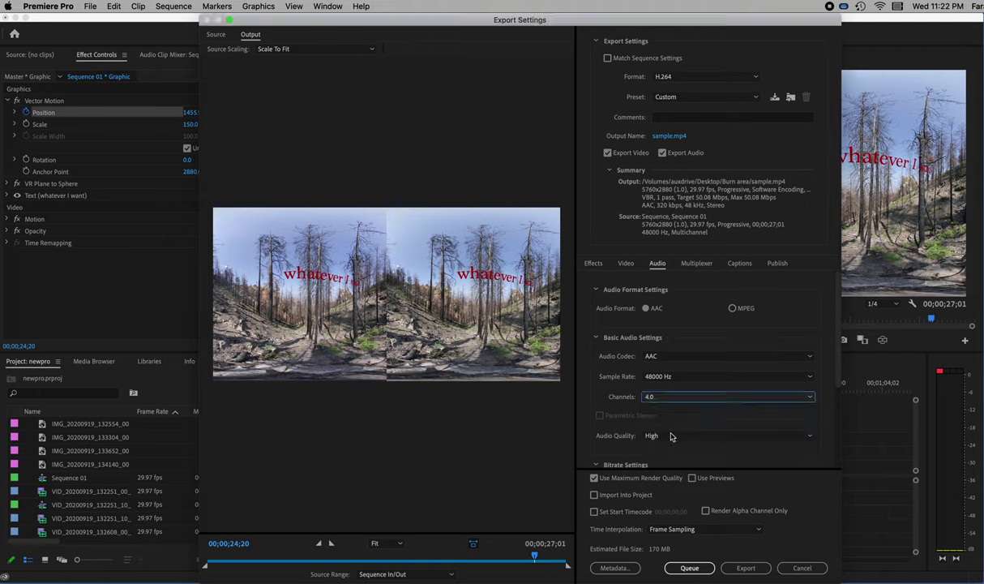
pyautogui.moveTo(837, 374); pyautogui.dragTo(836, 468)
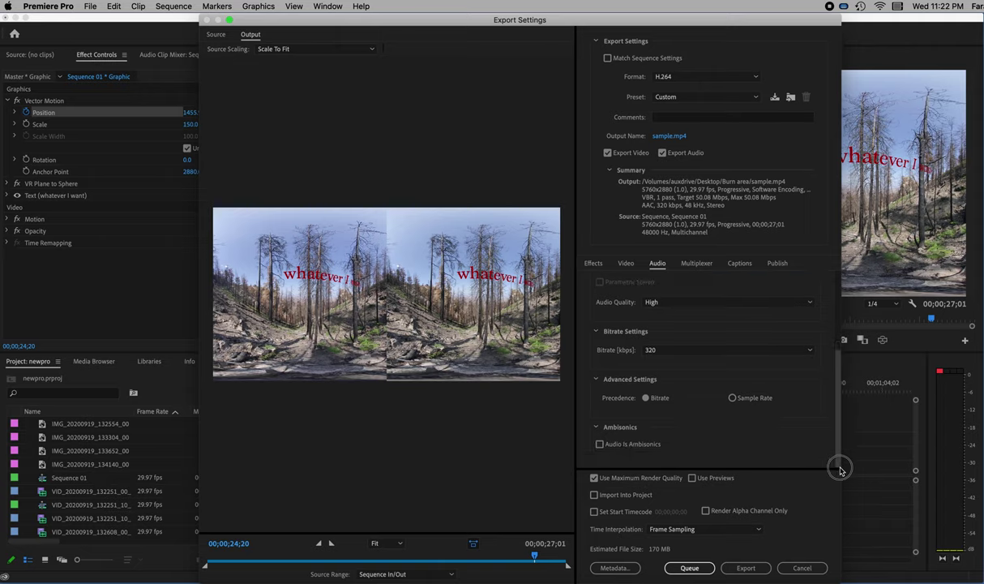
pyautogui.click(600, 445)
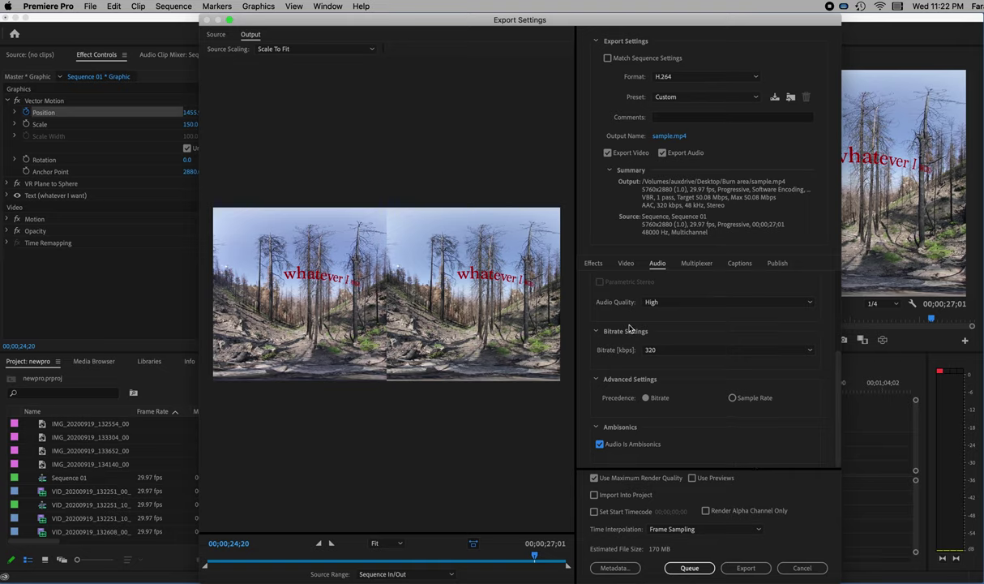
pyautogui.click(745, 569)
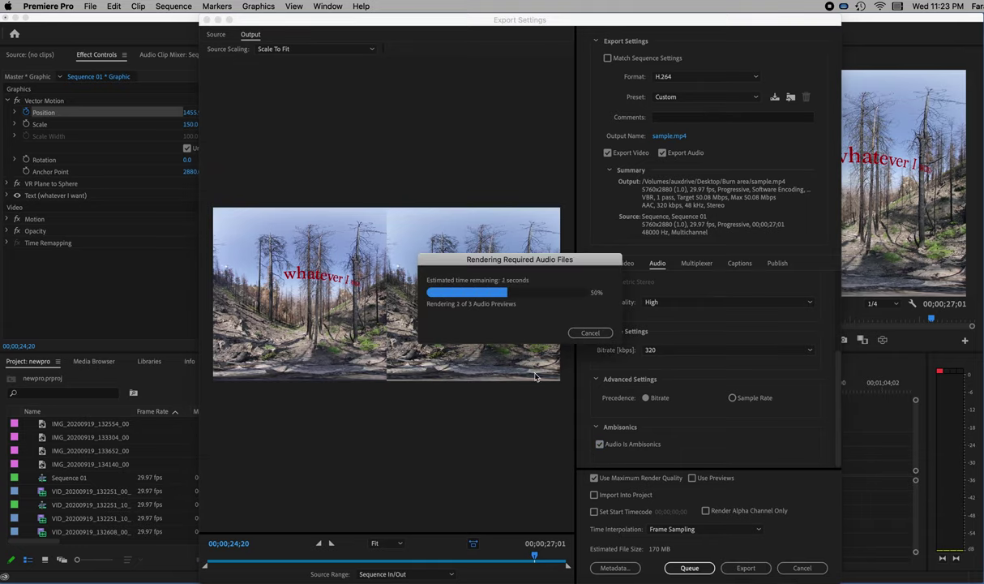